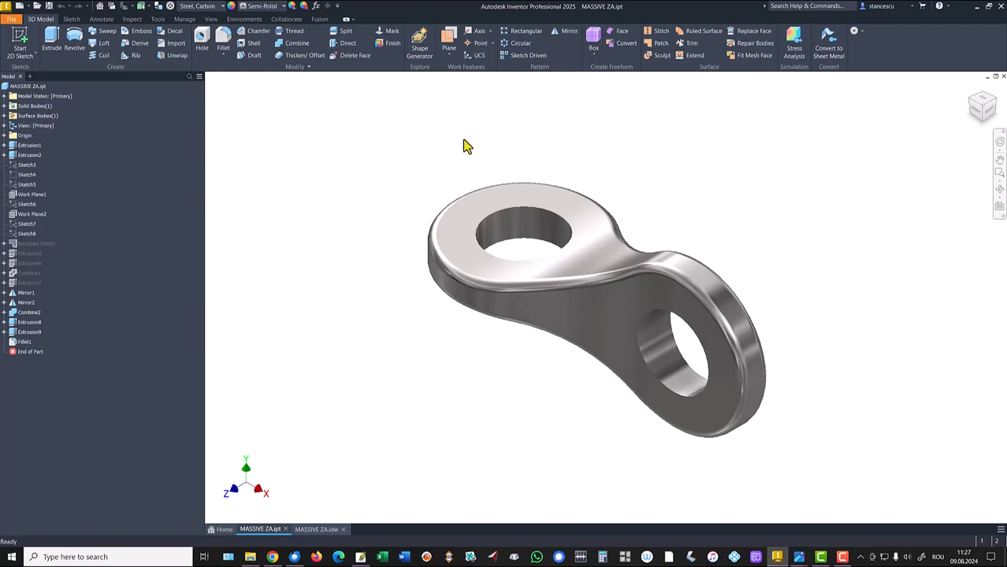
Consult the MASSIVE ZA.idw drawing and create a new blank part document.
click(316, 528)
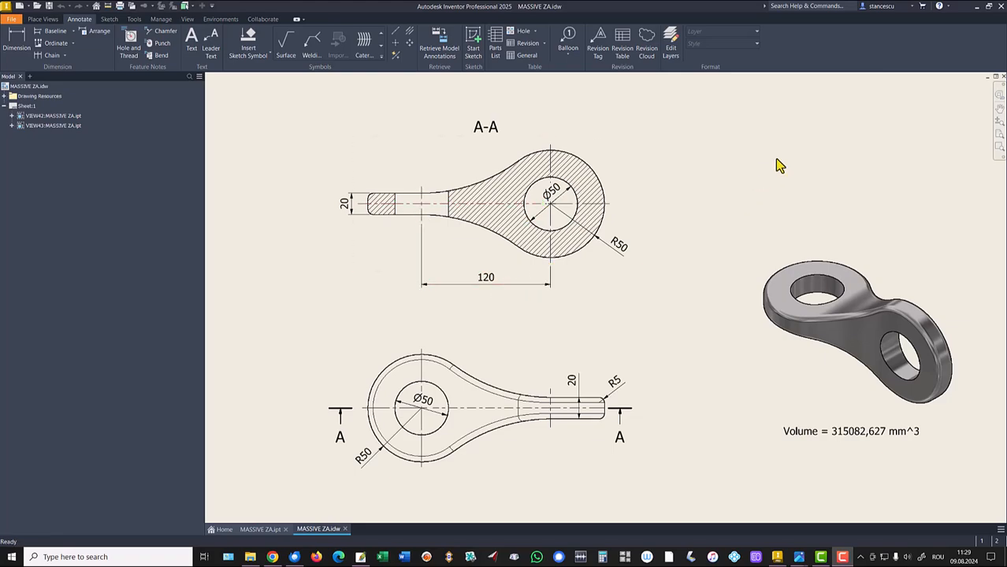
click(20, 6)
click(432, 184)
double_click(432, 184)
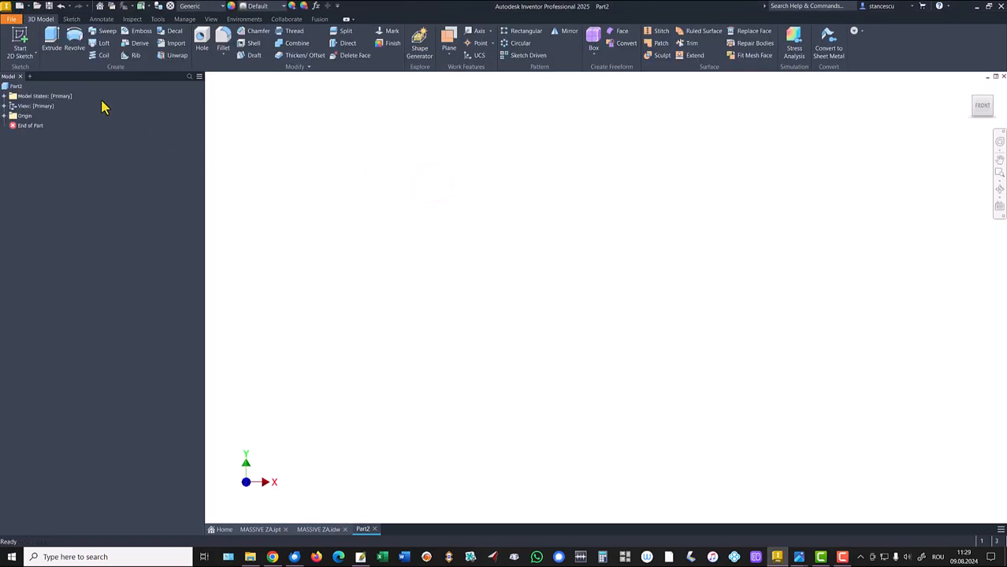
Sketch a circle of radius 50 mm centred on the origin on the XY plane and finish the sketch.
click(22, 41)
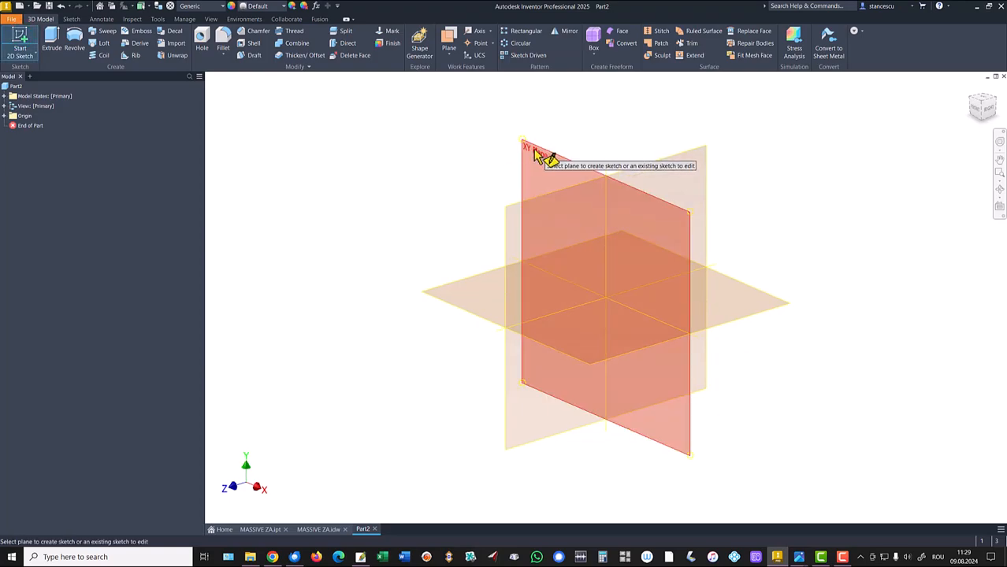
click(533, 148)
click(75, 36)
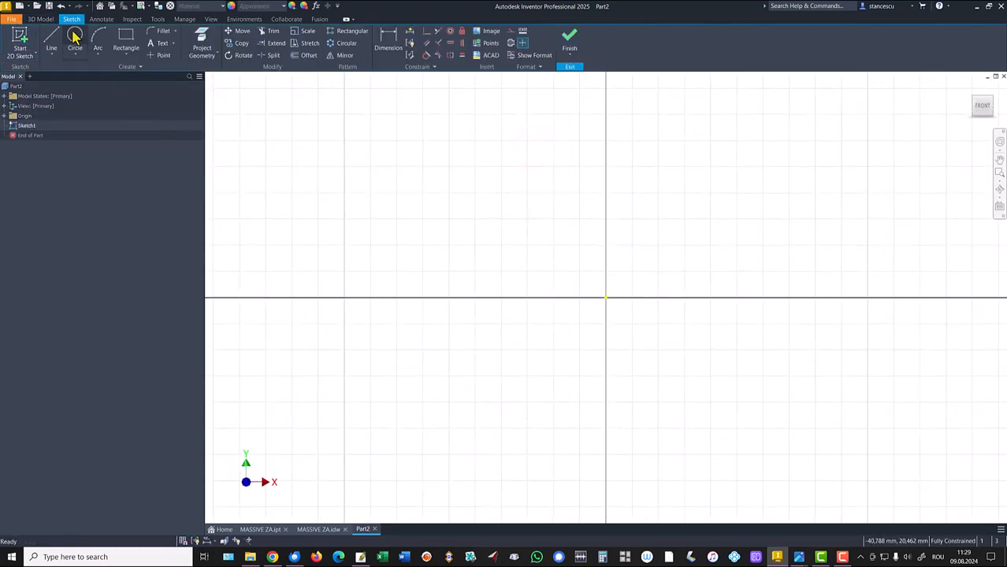
click(604, 297)
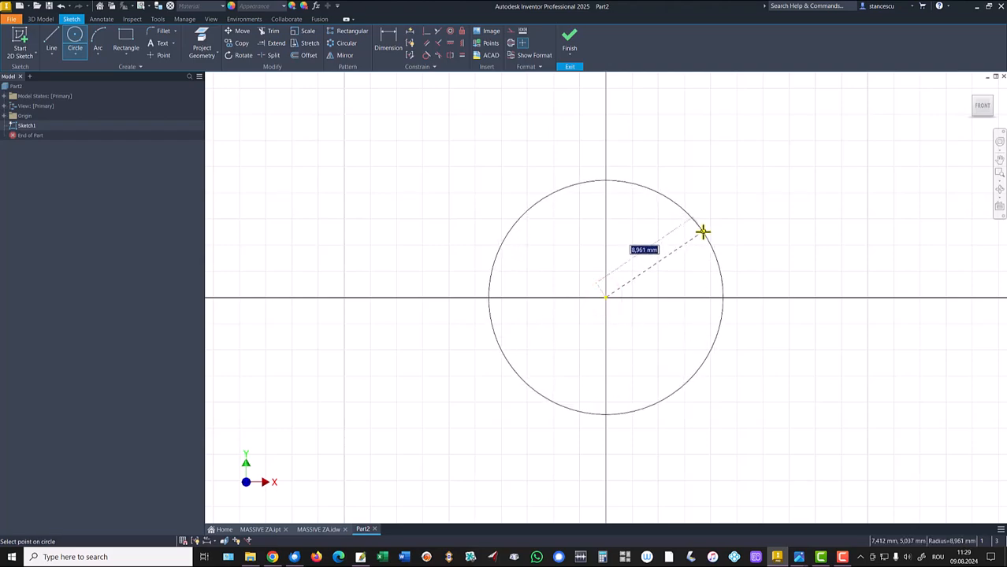
text(50)
key(Return)
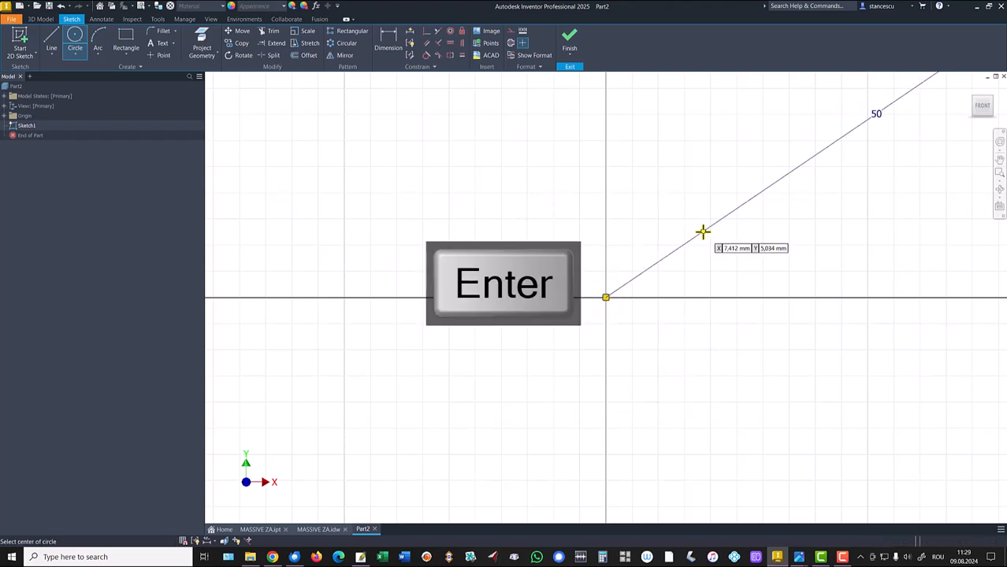
key(Home)
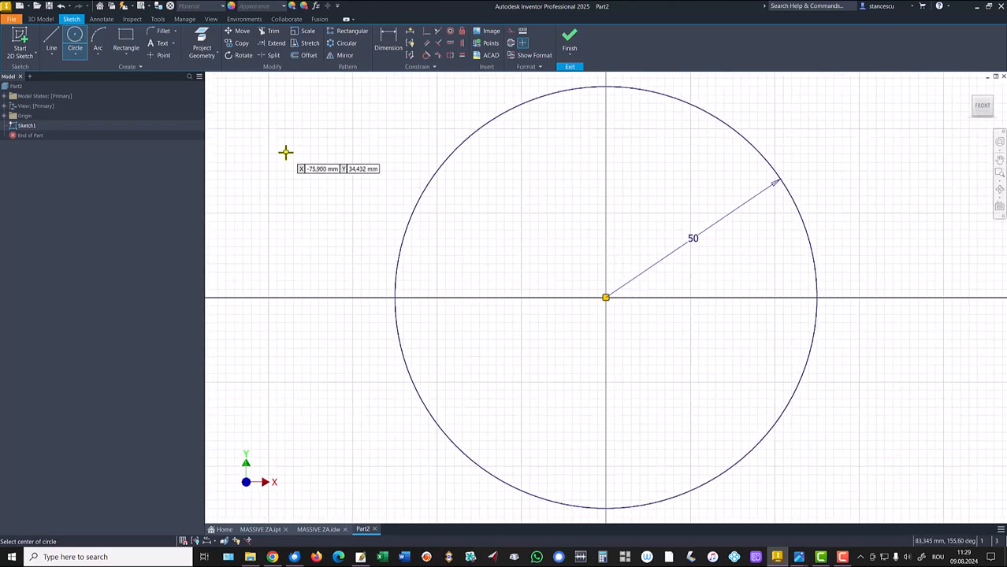
click(575, 36)
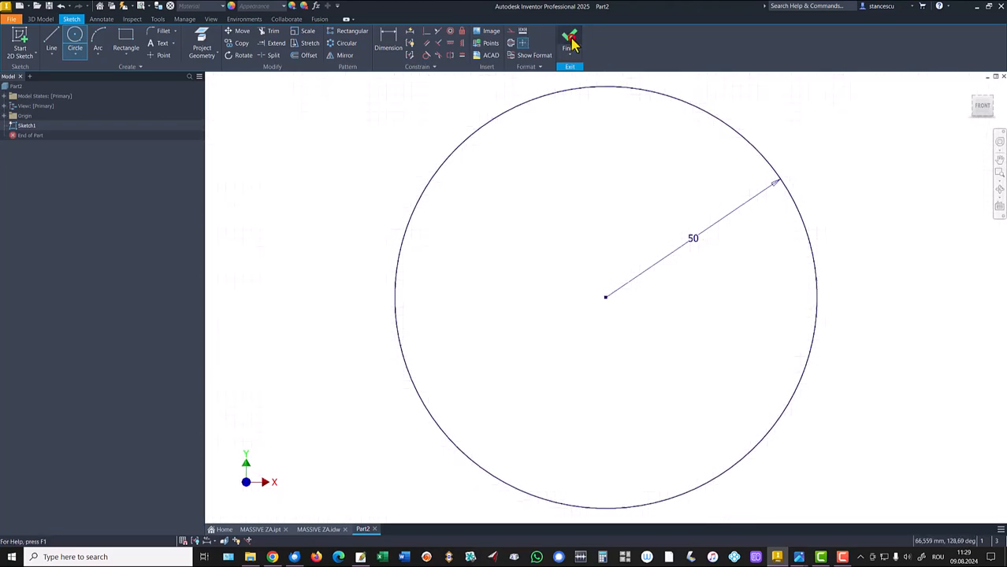
Extrude the circle 20 mm symmetrically about its sketch plane as a new solid.
key(F6)
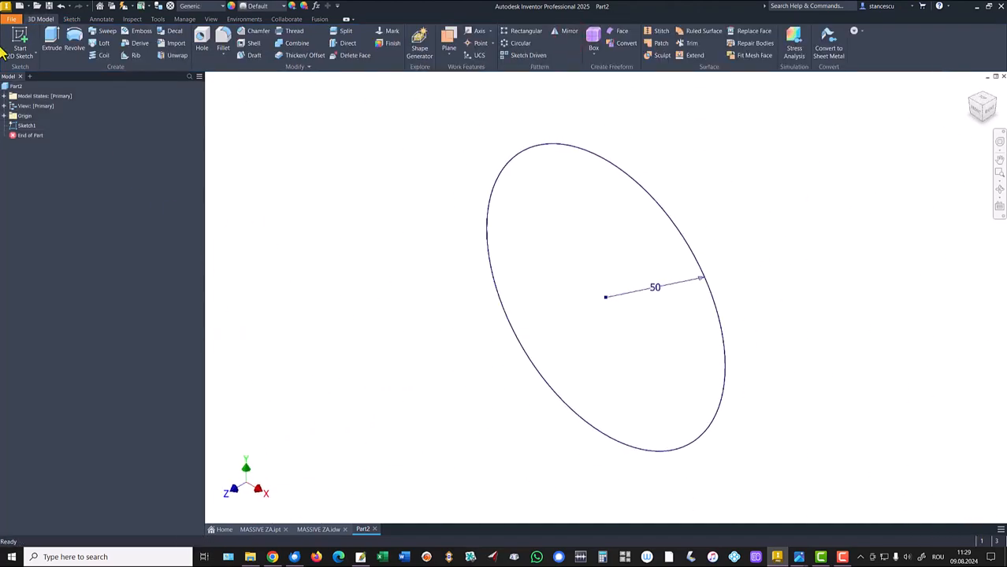
click(51, 38)
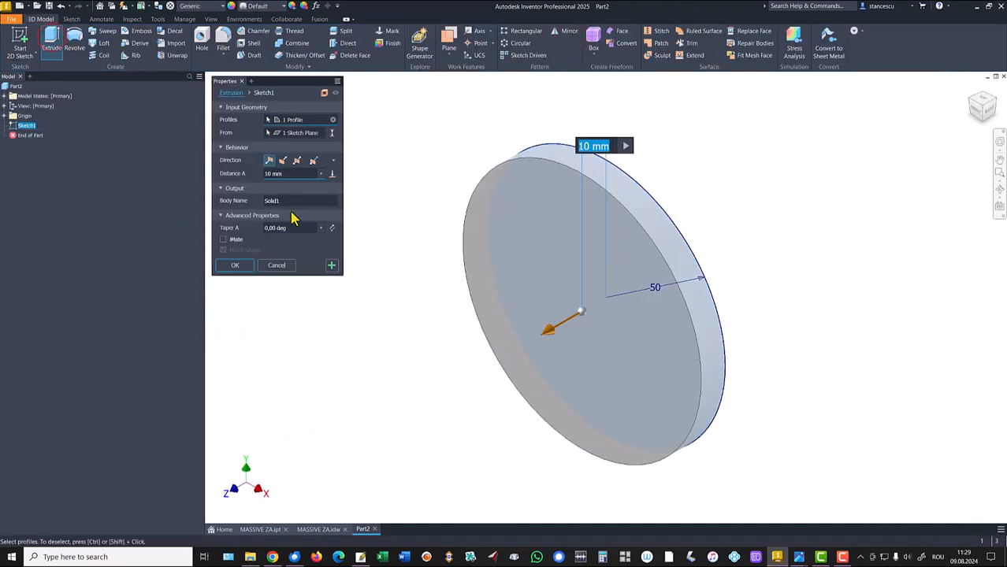
text(20)
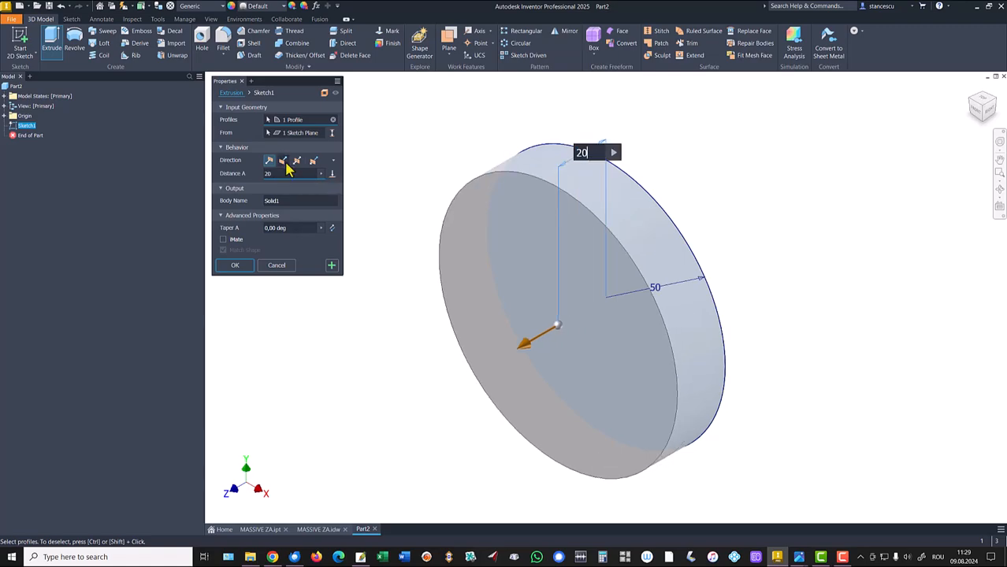
click(297, 161)
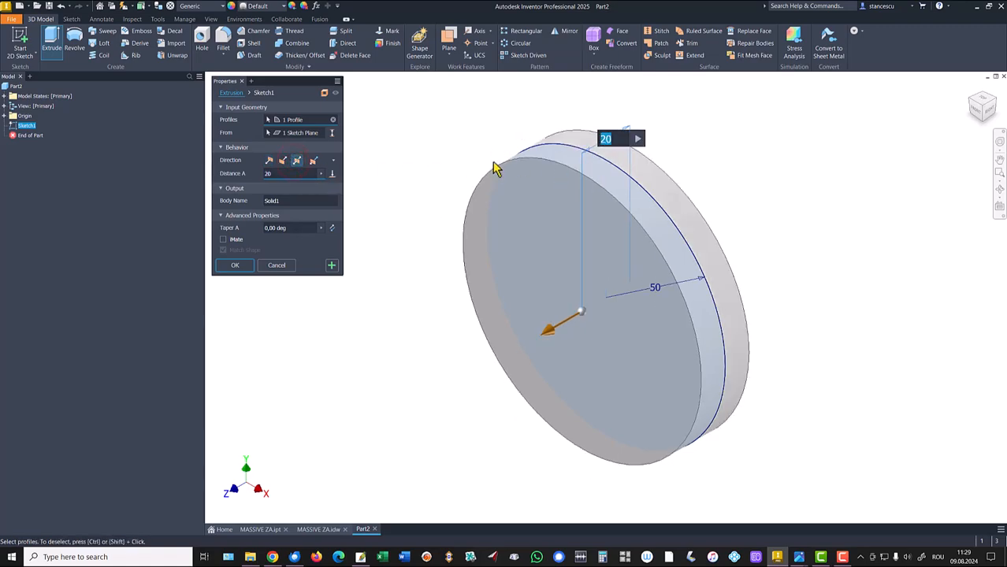
click(239, 268)
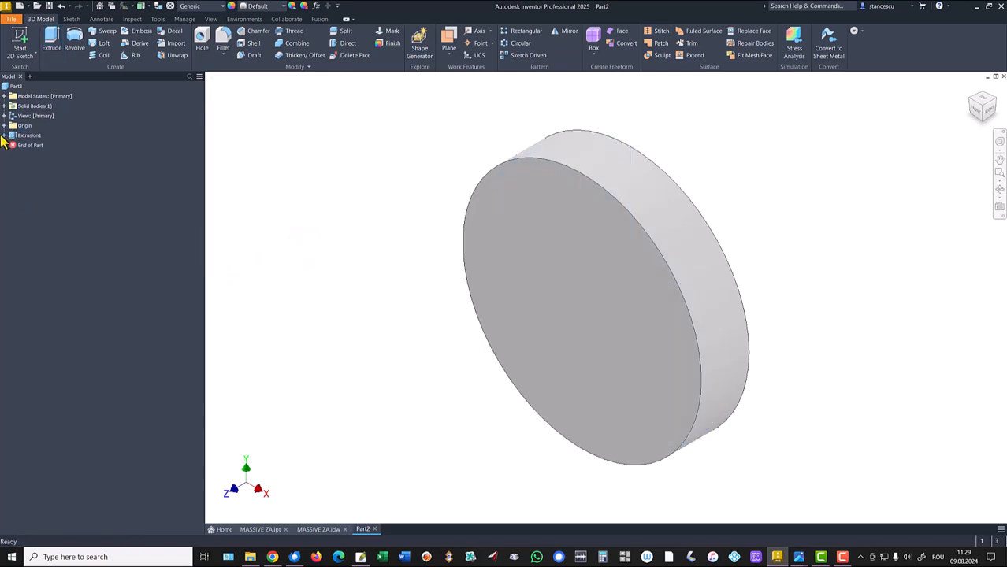
Start a sketch on the XZ plane with sliced graphics and draw a circle of radius 50 mm beside the disc on its negative X side.
click(4, 126)
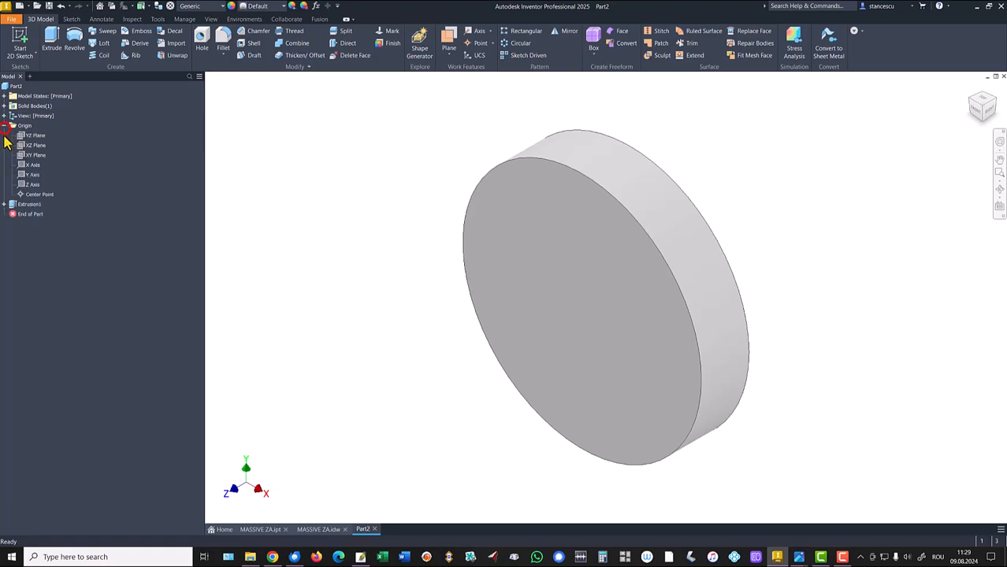
click(26, 150)
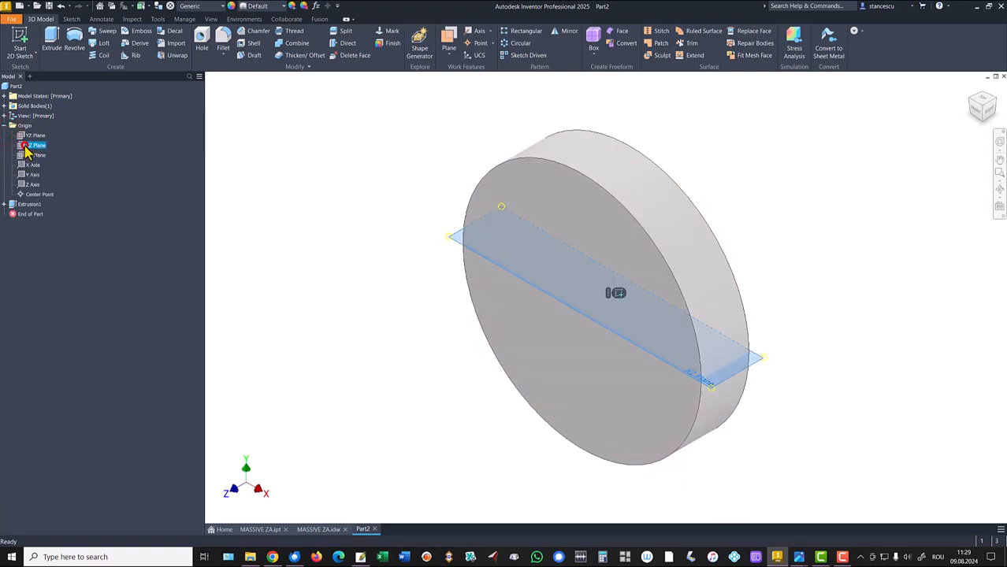
click(615, 293)
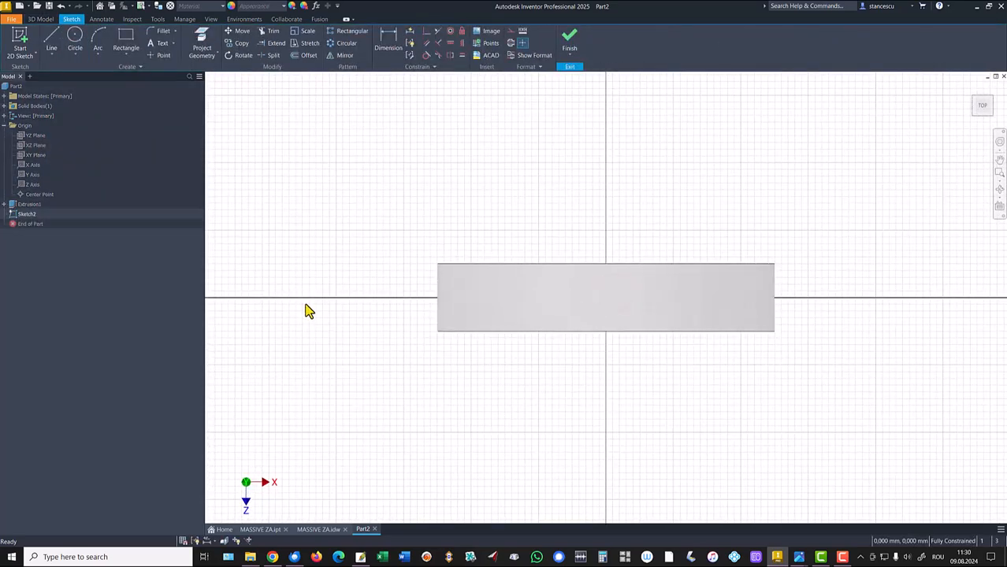
key(F7)
middle_drag(370, 388, 535, 389)
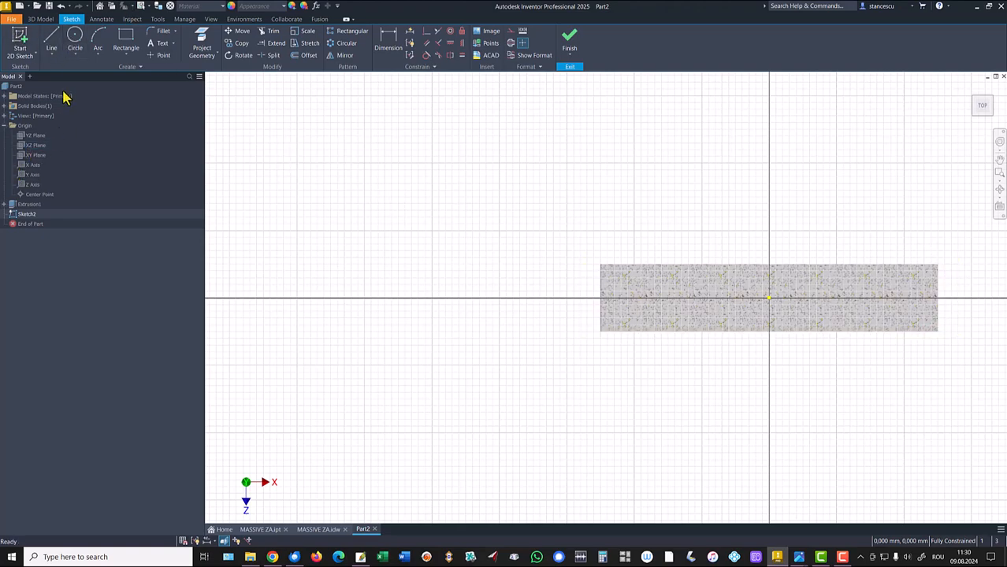
click(72, 38)
click(333, 277)
text(50)
key(Return)
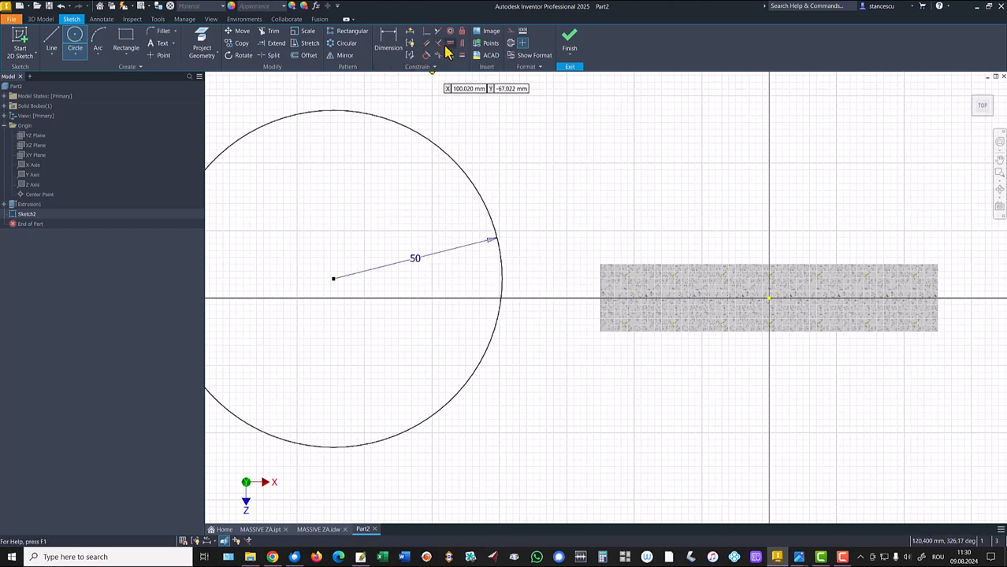
Align the circle's centre horizontally with the origin, dimension their distance as 120 mm, and finish the sketch.
click(451, 44)
click(334, 282)
click(765, 303)
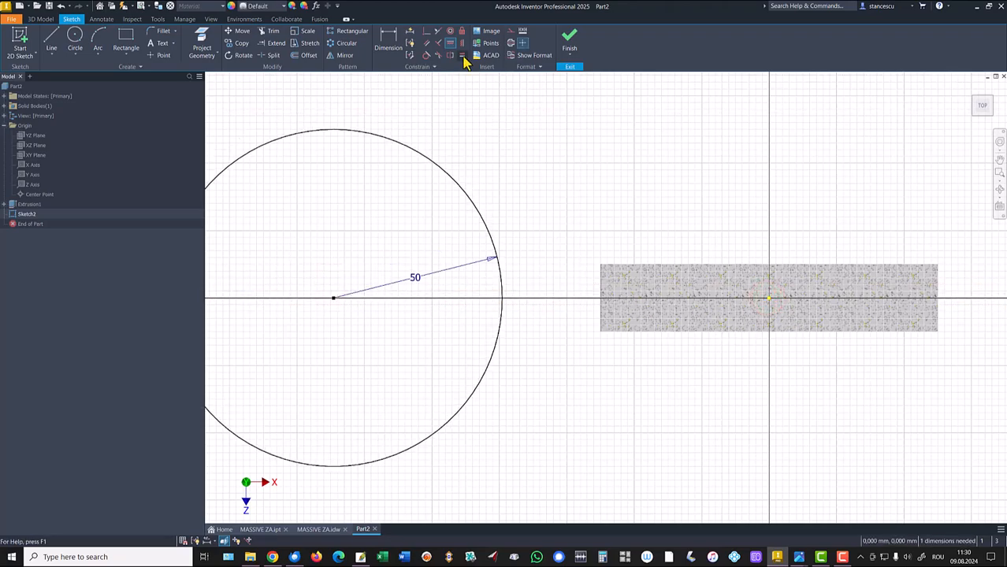
click(390, 43)
click(438, 169)
click(768, 299)
click(546, 491)
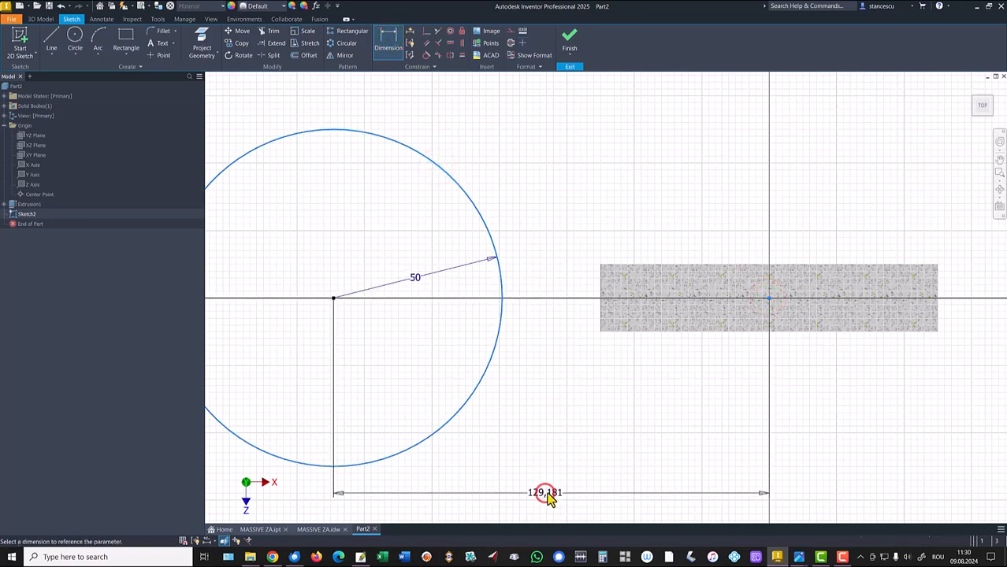
text(120)
key(Return)
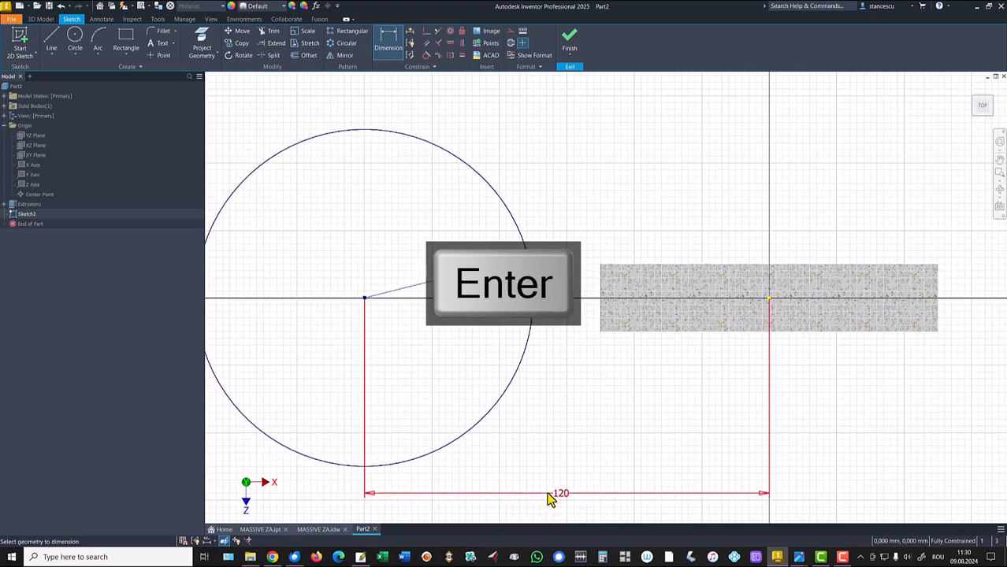
click(583, 36)
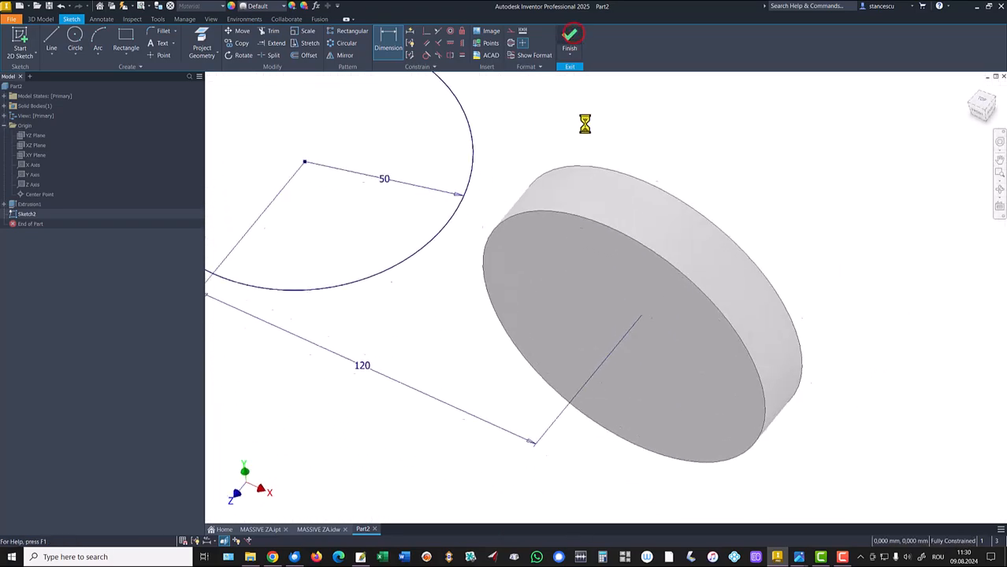
Extrude the second circle 20 mm symmetrically about the XZ plane, joined to the existing body.
key(F6)
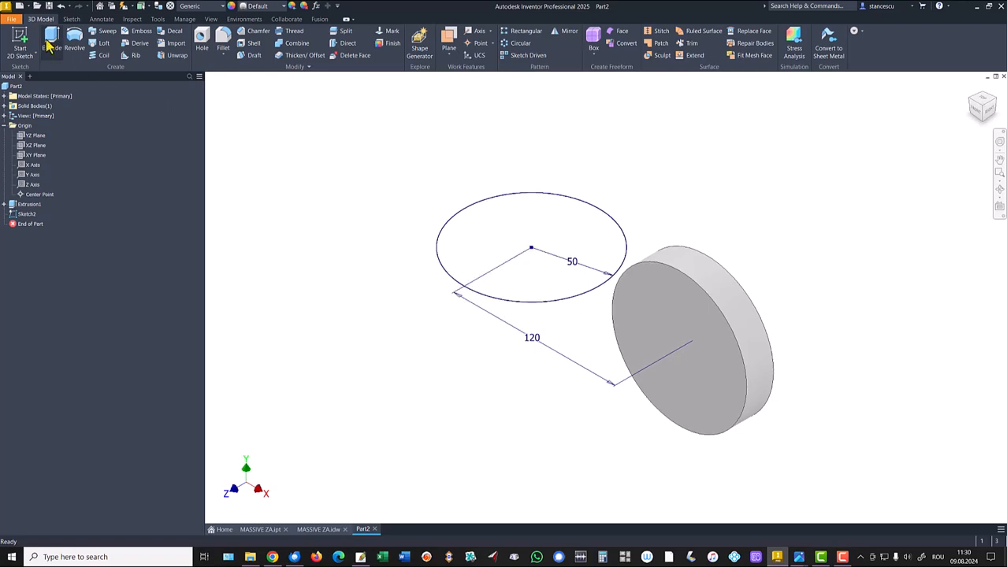
click(52, 35)
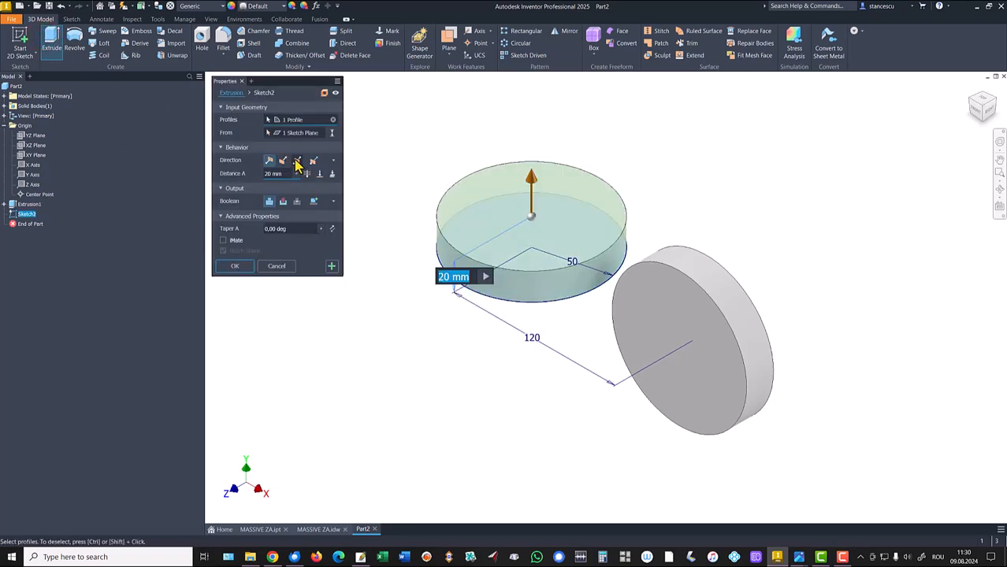
click(297, 161)
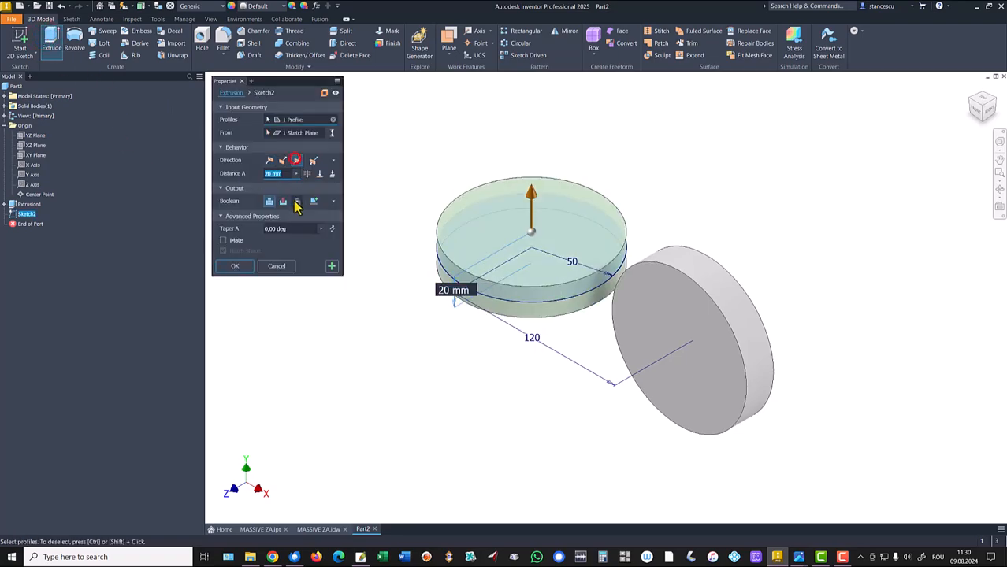
click(235, 267)
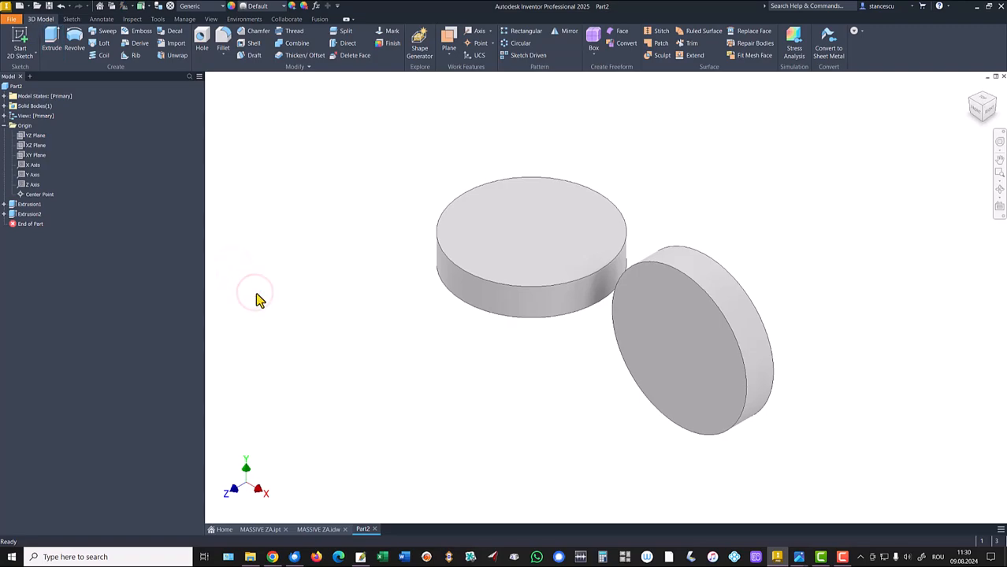
Inspect the two discs from another angle and check which solid body they belong to.
shift+middle_drag(261, 301, 641, 175)
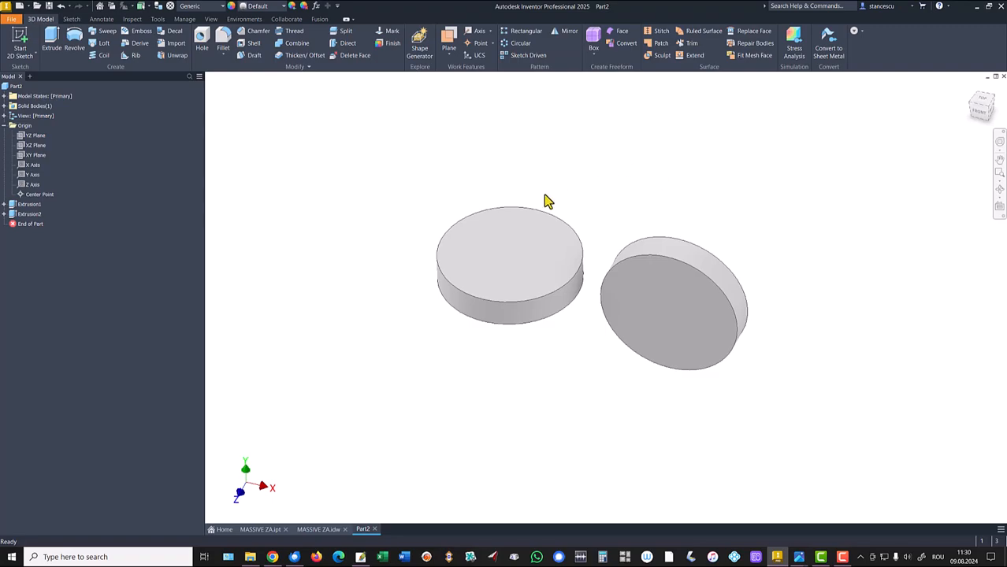
key(F6)
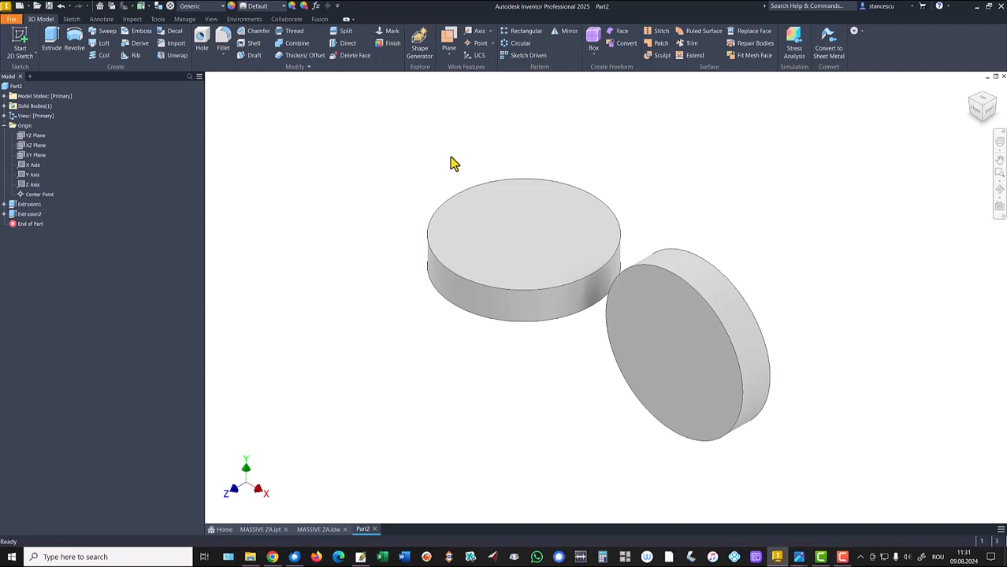
click(4, 106)
click(24, 116)
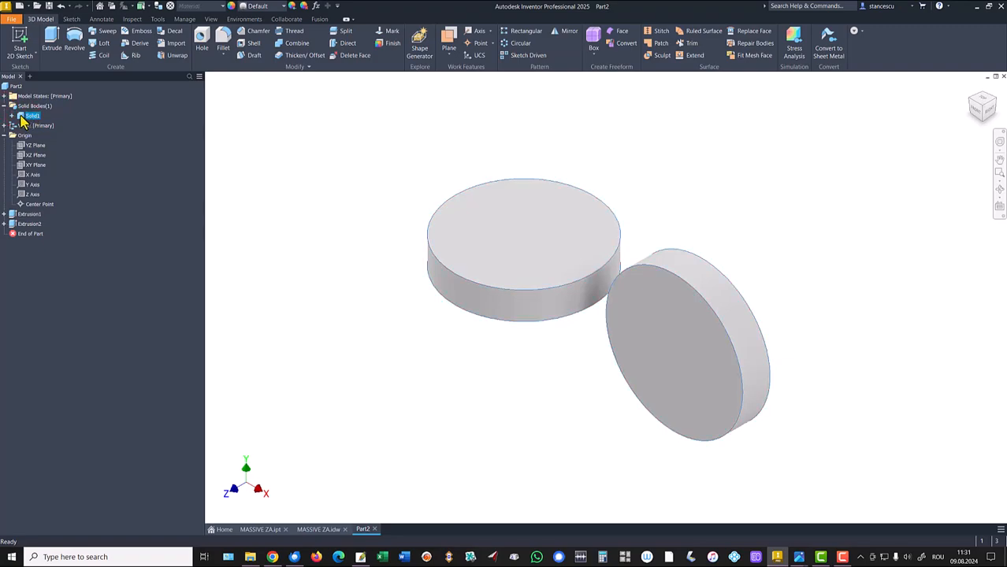
click(313, 148)
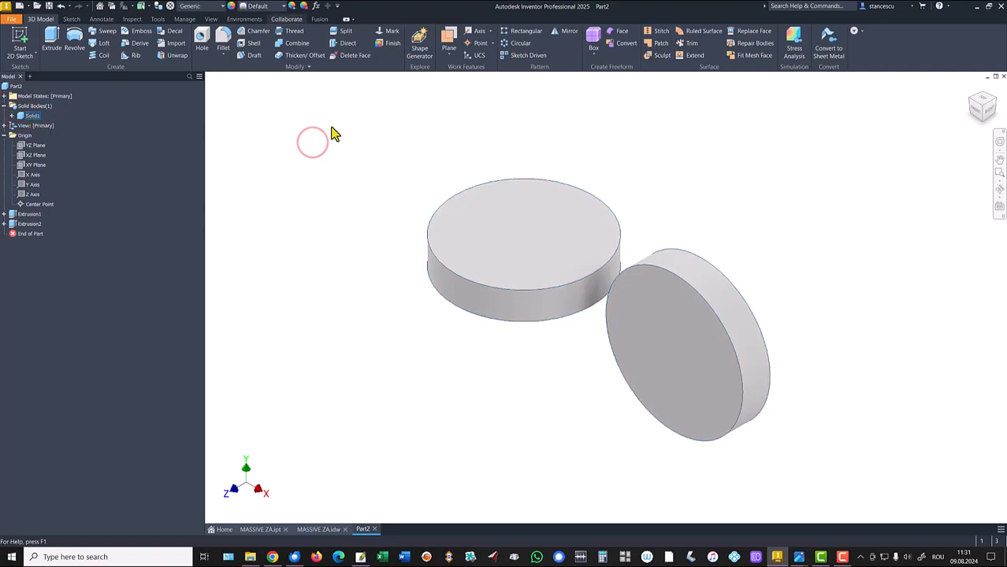
Start a sketch on the XY plane, fit the two discs in view and slice the graphics.
click(35, 164)
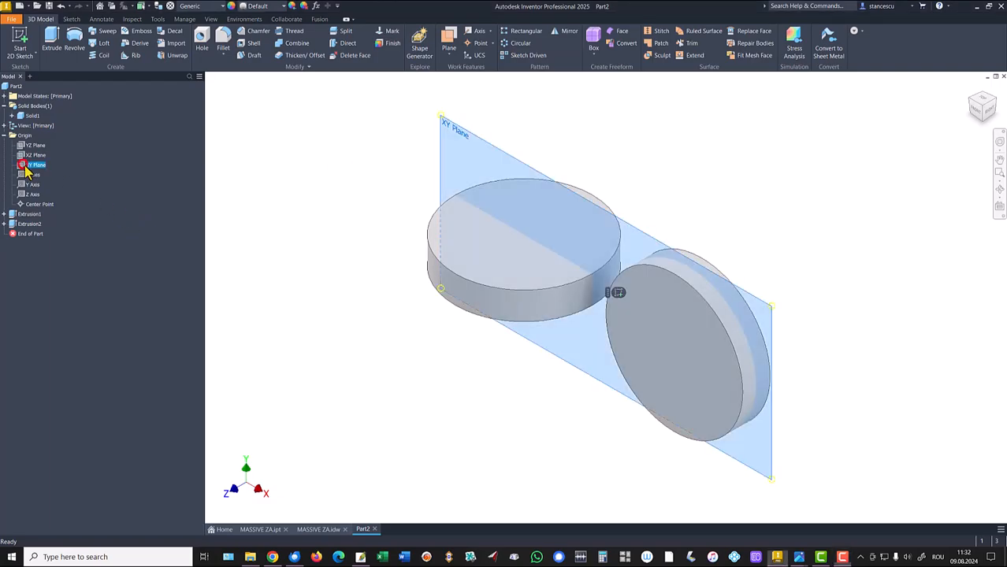
click(618, 294)
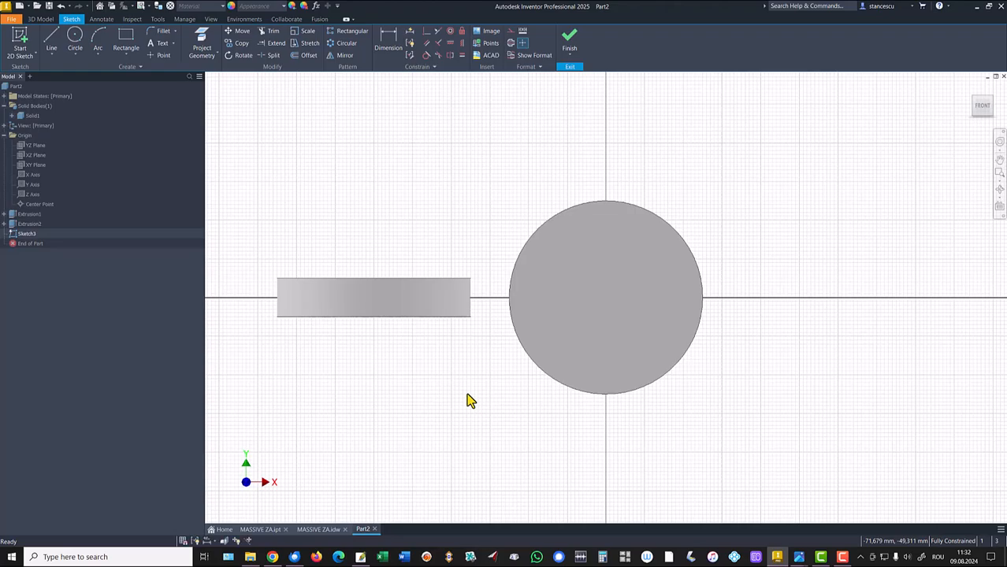
key(Home)
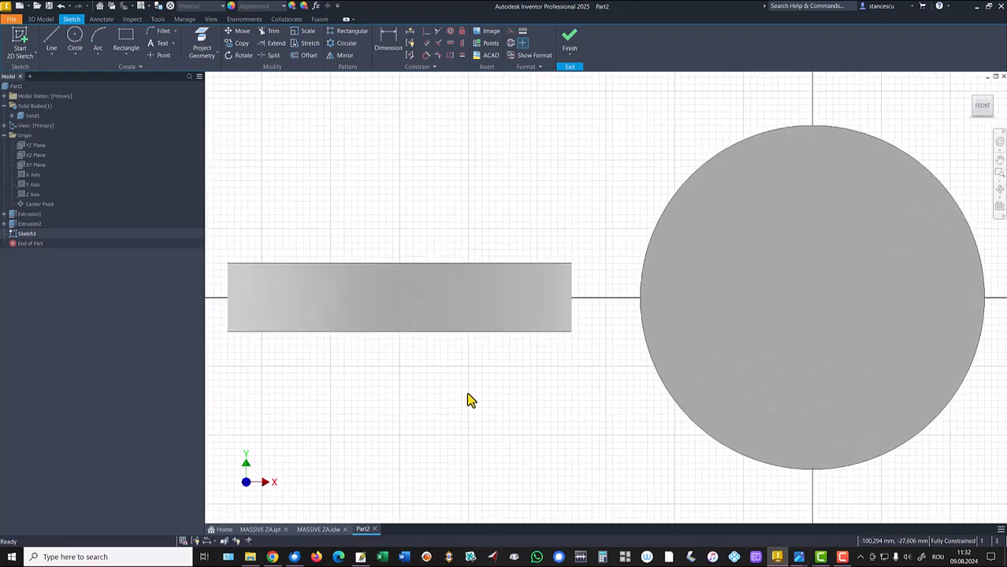
key(F7)
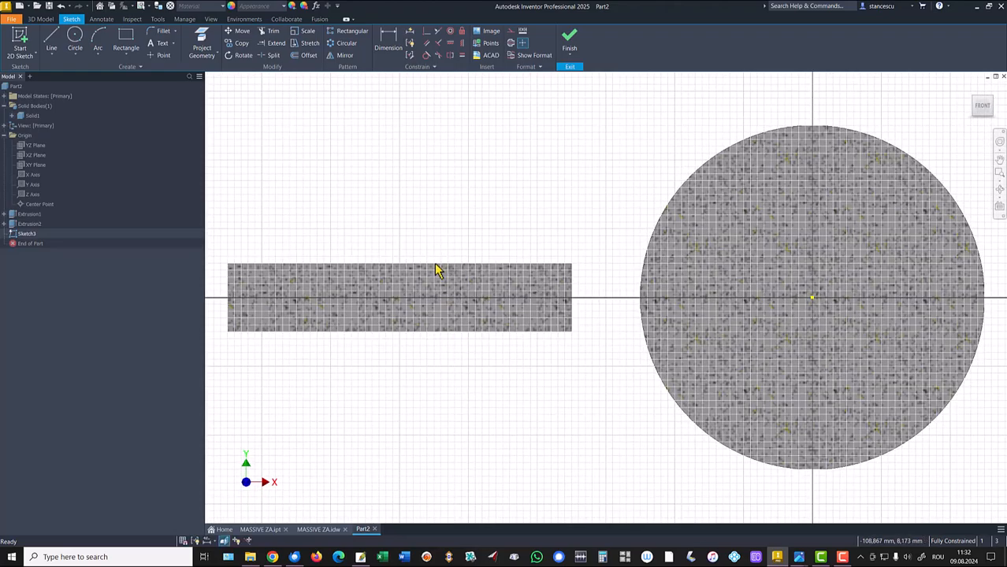
Draw a three-point arc from the midpoint of the horizontal disc's upper section edge to the upper part of the other disc's circle.
click(97, 39)
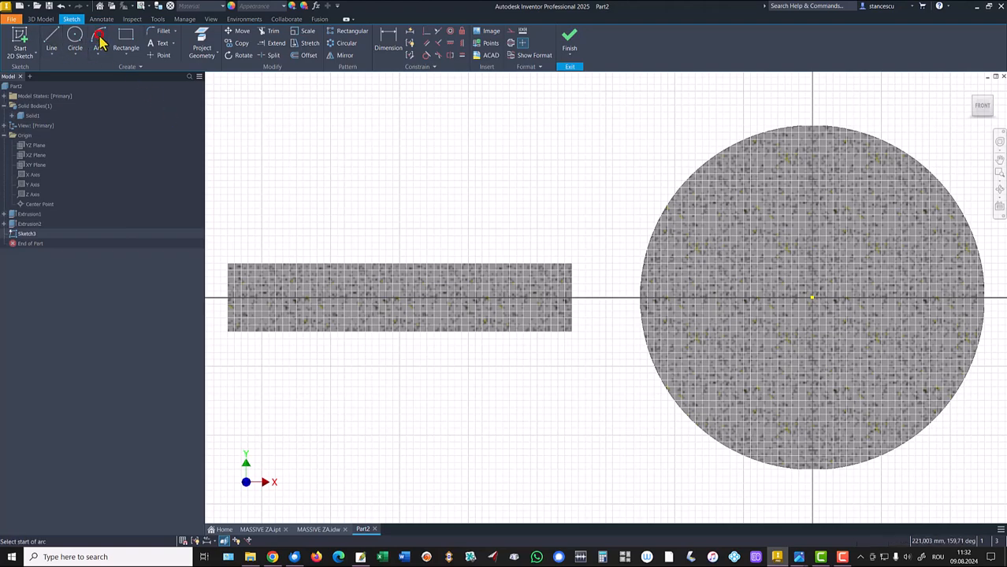
click(398, 262)
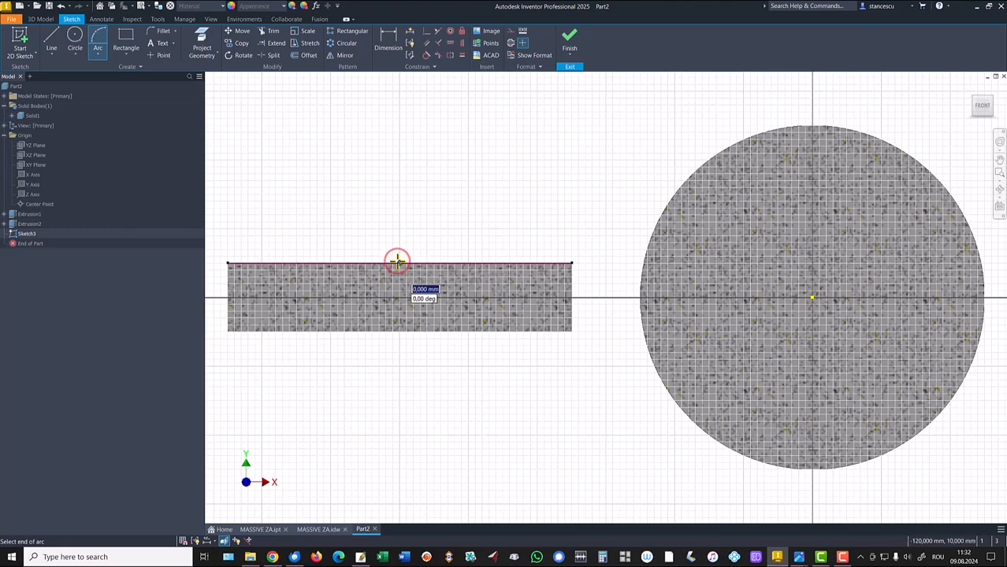
click(726, 146)
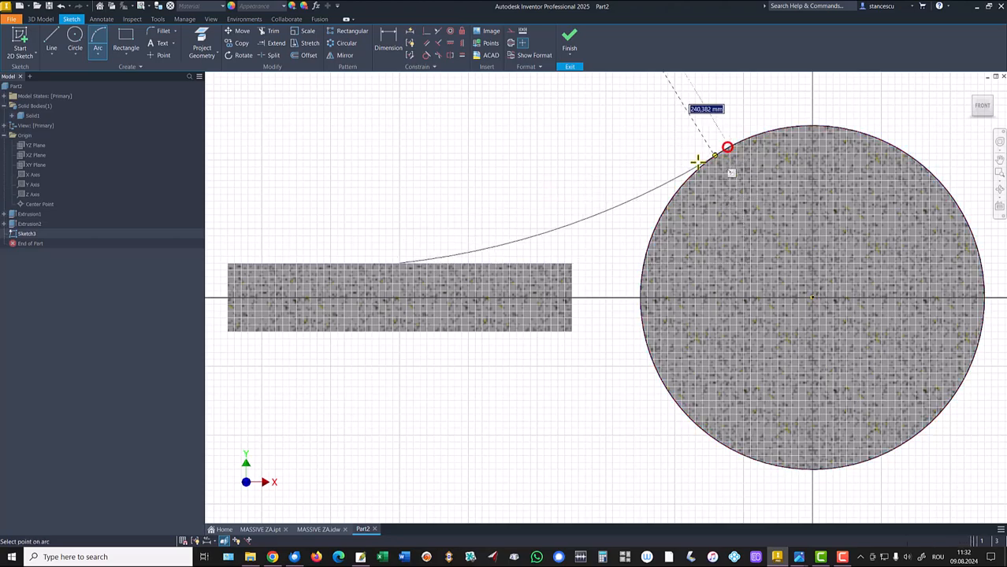
click(630, 197)
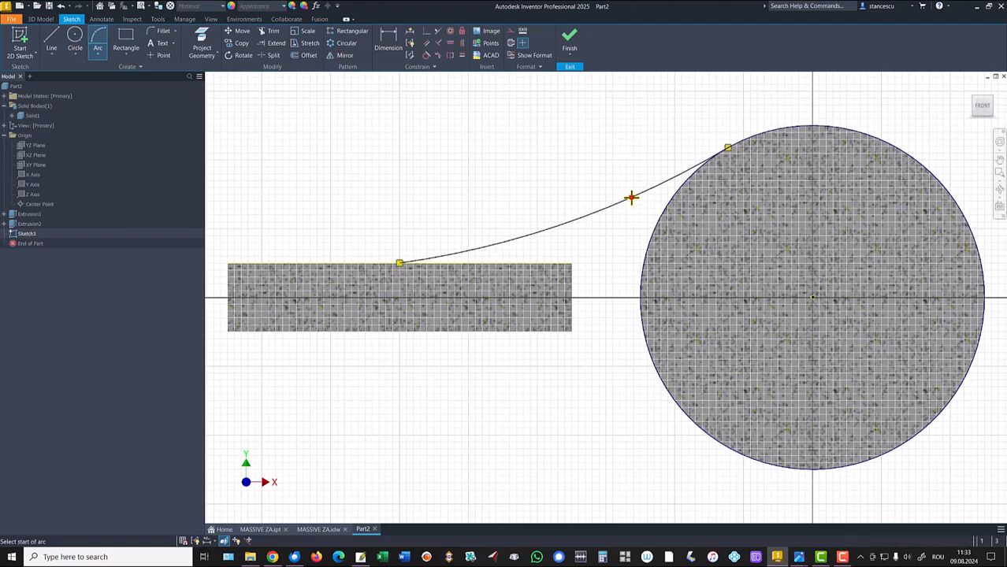
Make the arc tangent to the upper edge of the horizontal disc's section and to the circle of the other disc.
click(424, 58)
click(489, 251)
click(486, 269)
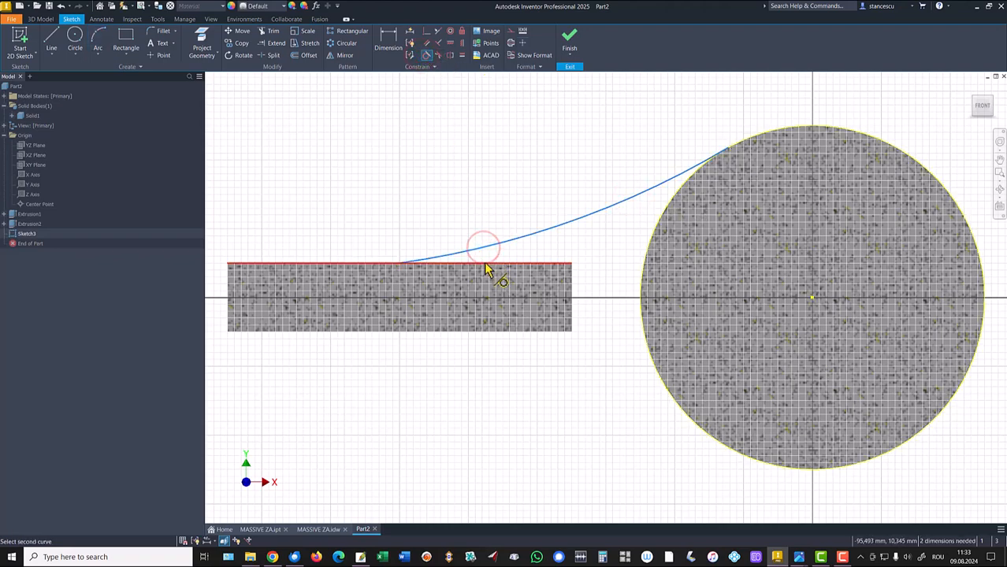
click(756, 189)
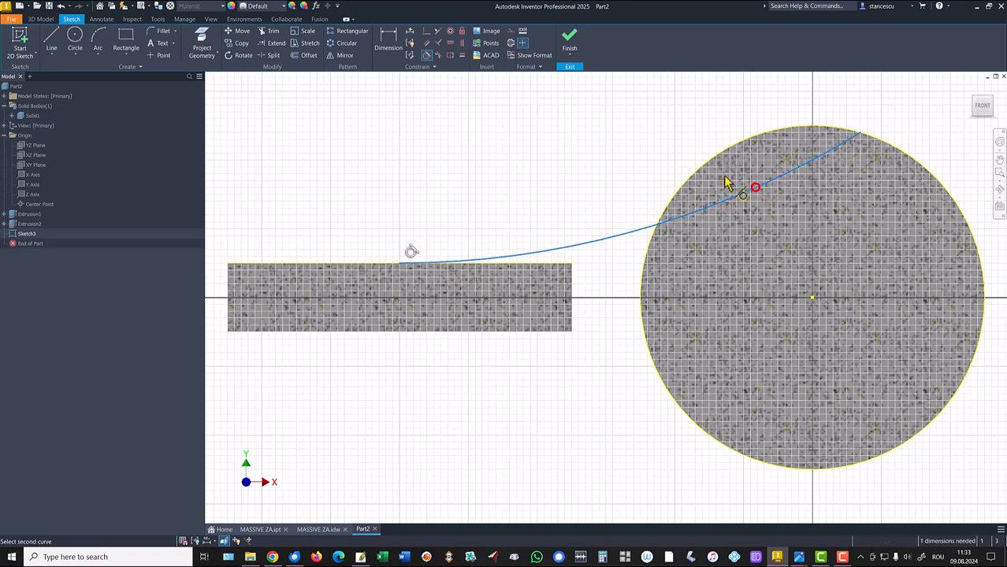
click(692, 187)
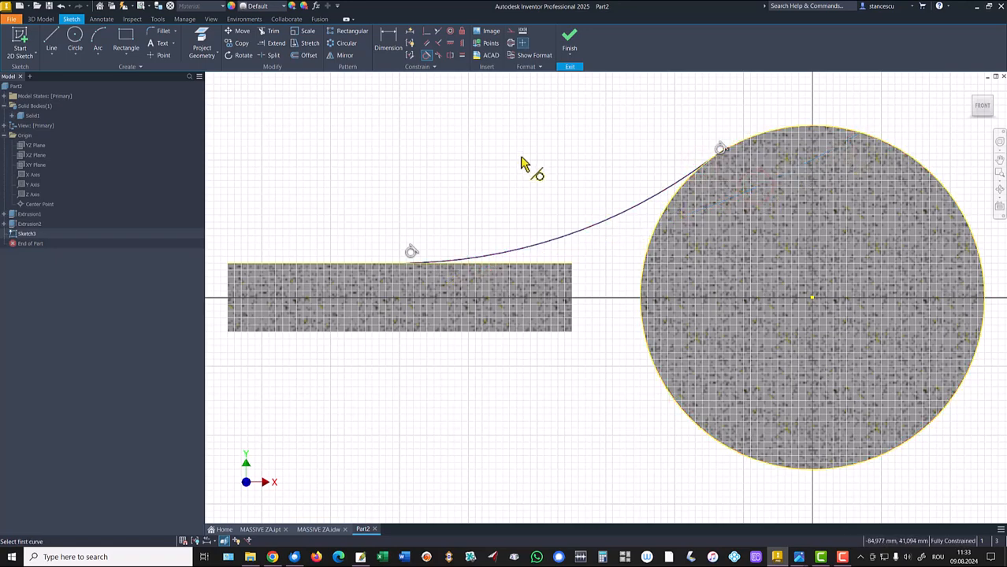
Draw connected lines from the circle's top point to the origin, along the X axis to the other disc's centre, and up to the arc's start.
click(51, 52)
click(51, 40)
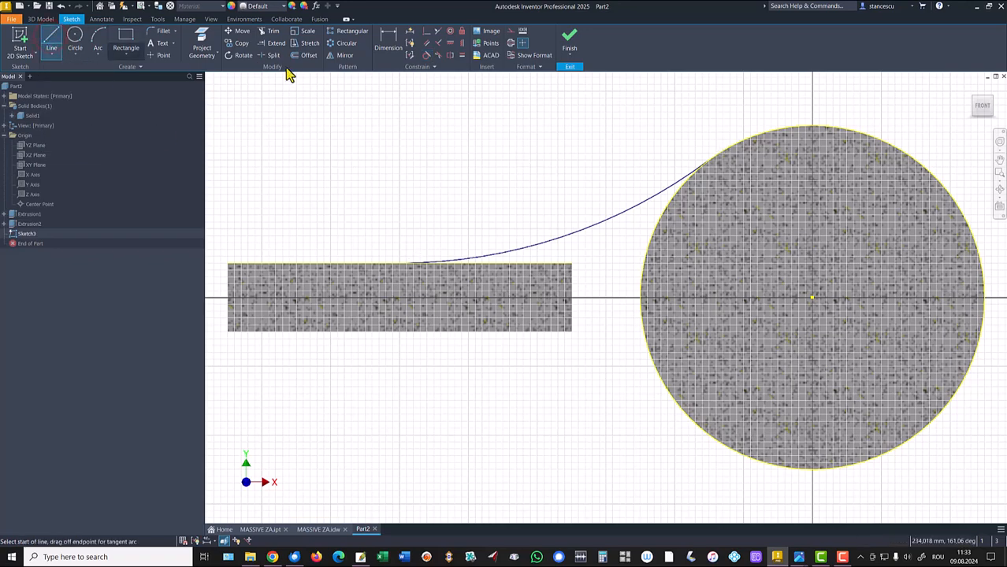
click(812, 127)
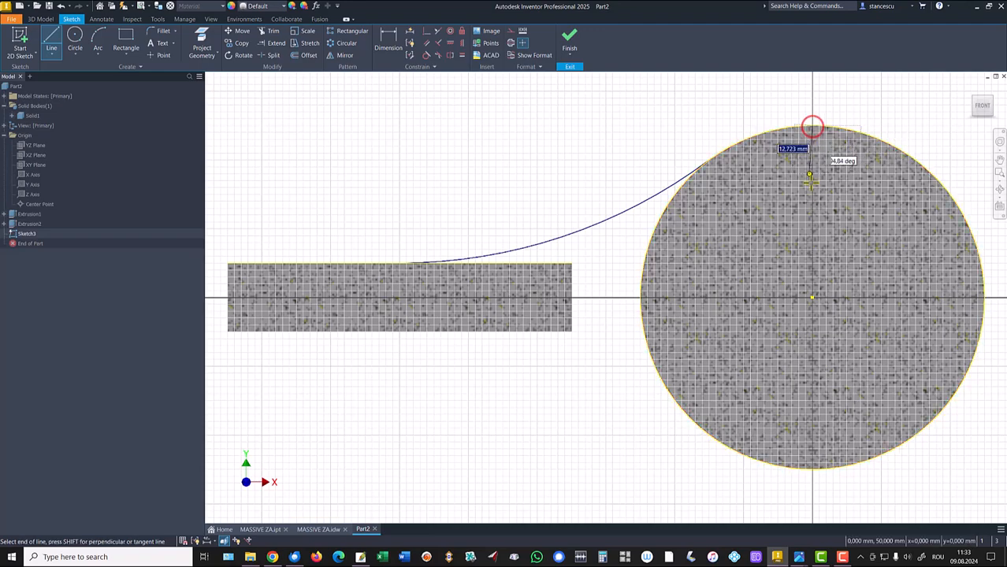
click(813, 298)
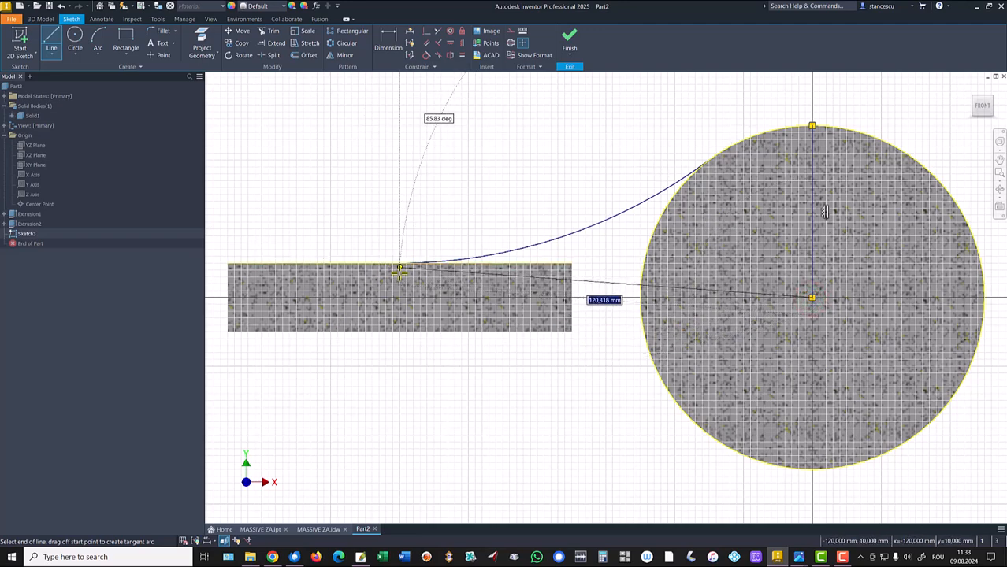
click(399, 299)
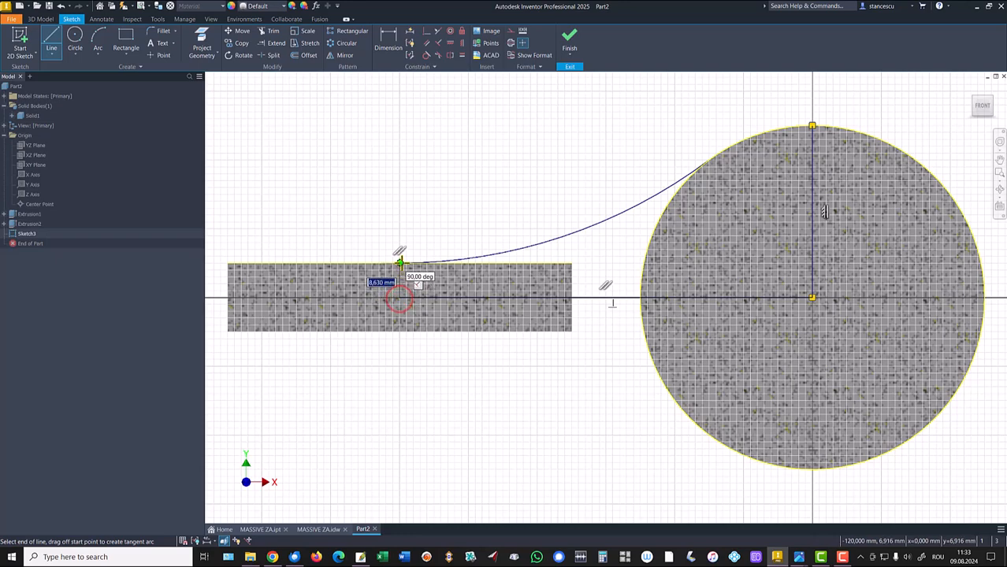
click(400, 264)
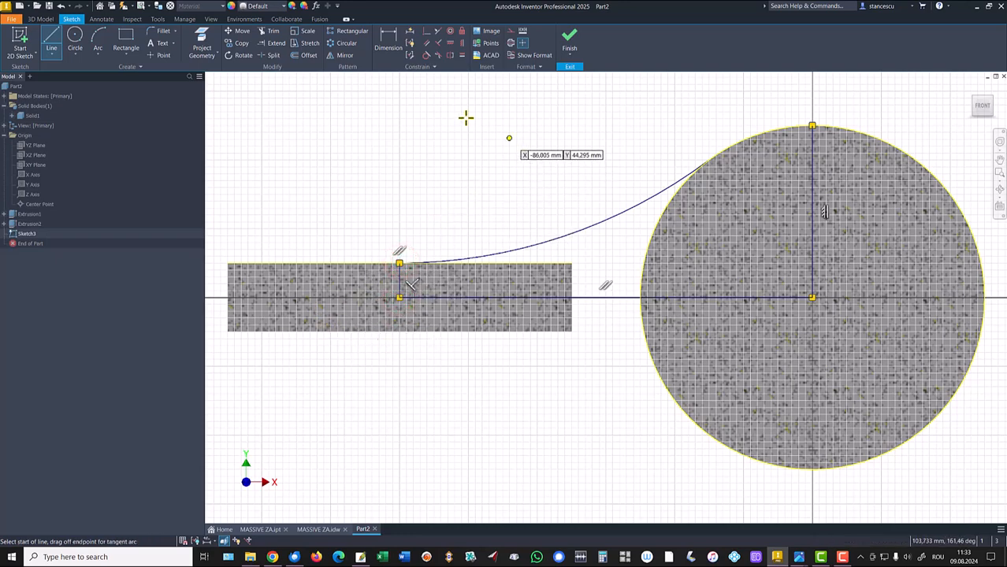
Close the profile with an arc along the circle from the tangent point to the circle's top point, and finish the sketch.
click(95, 40)
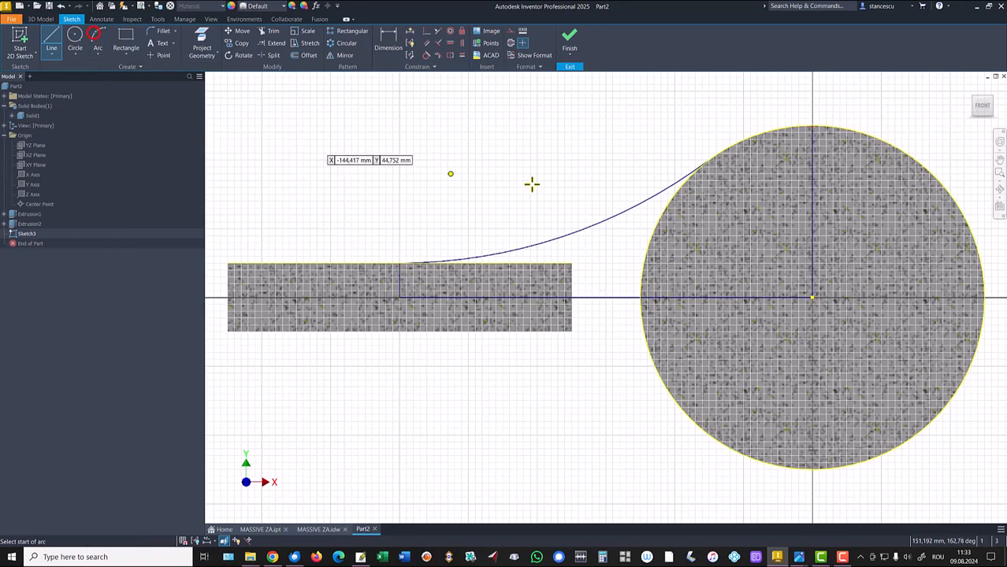
click(709, 161)
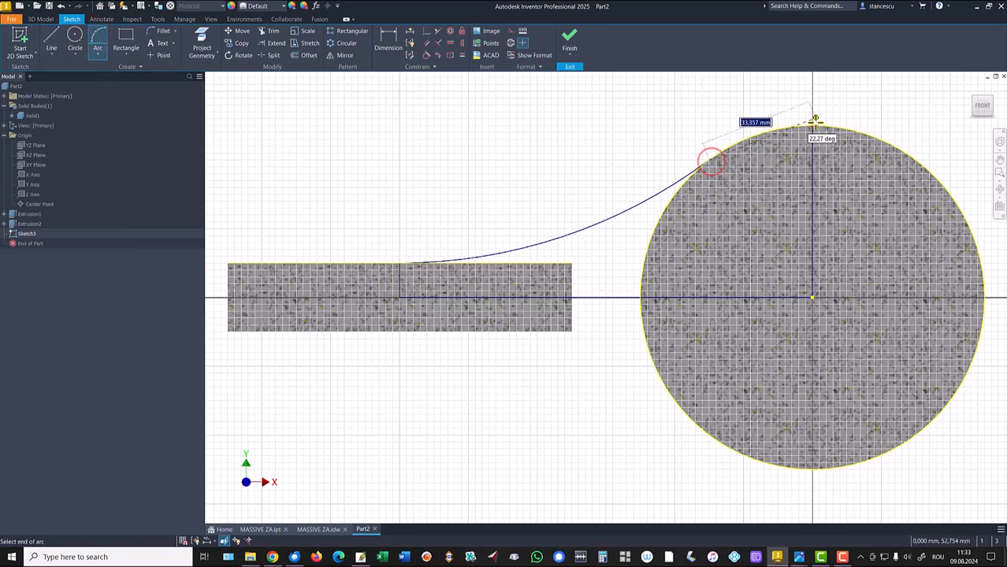
click(814, 124)
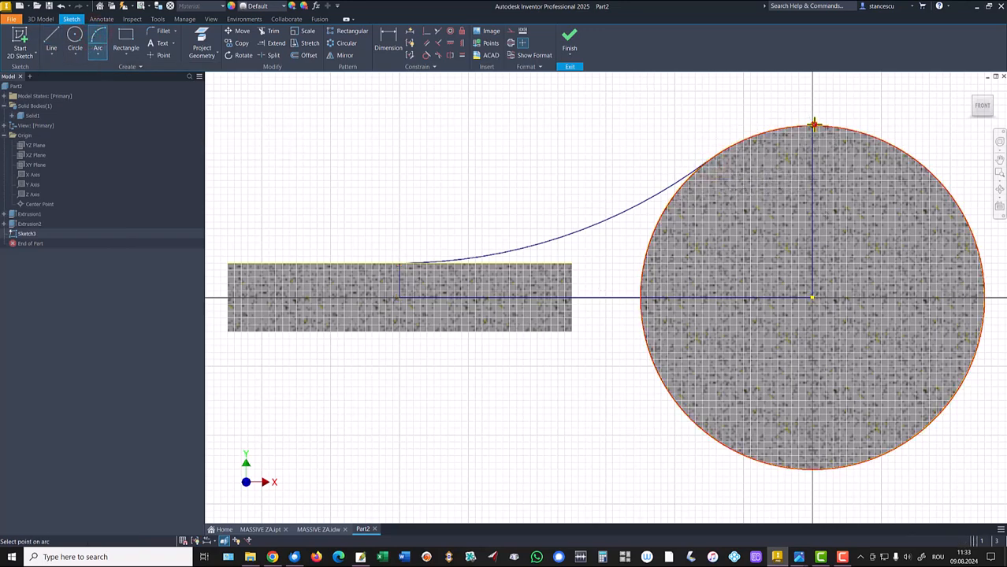
click(755, 135)
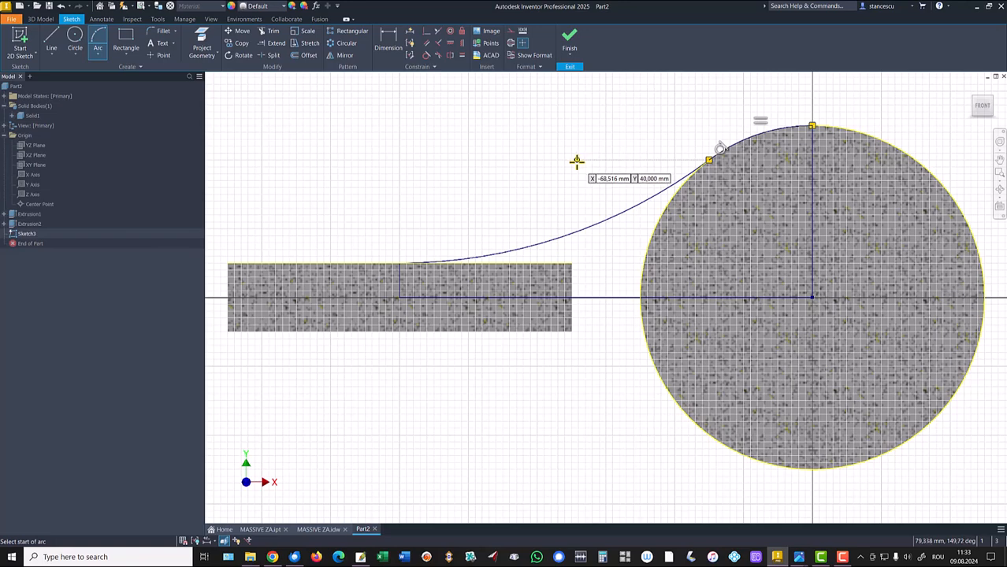
key(Escape)
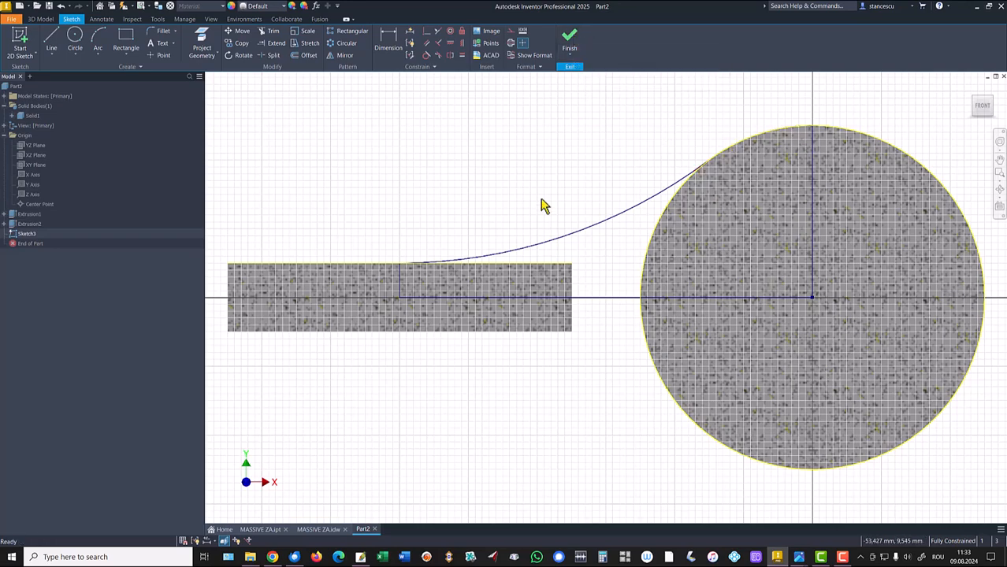
click(569, 37)
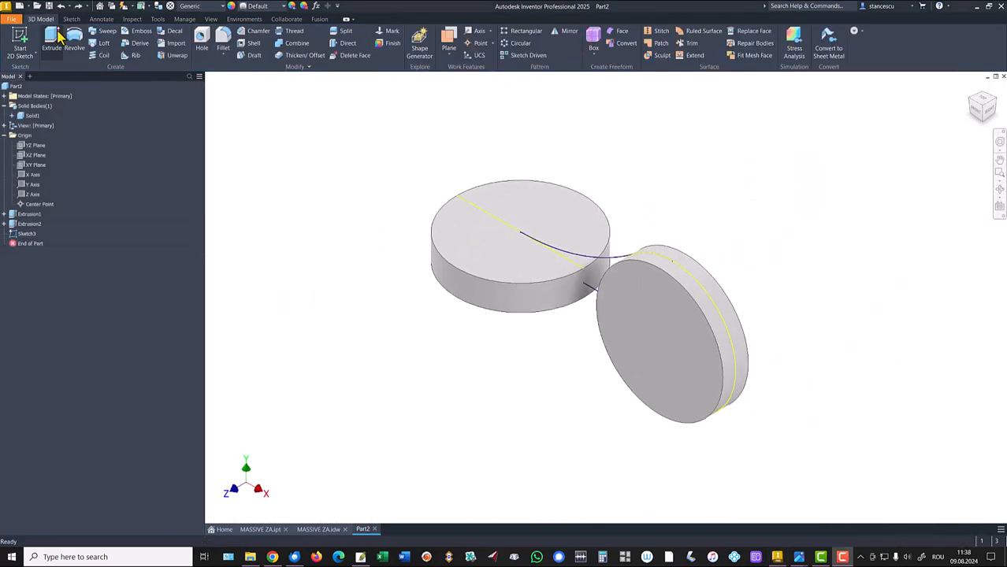
Extrude the two connecting profile regions 50 mm towards negative Z as a new solid body.
click(55, 36)
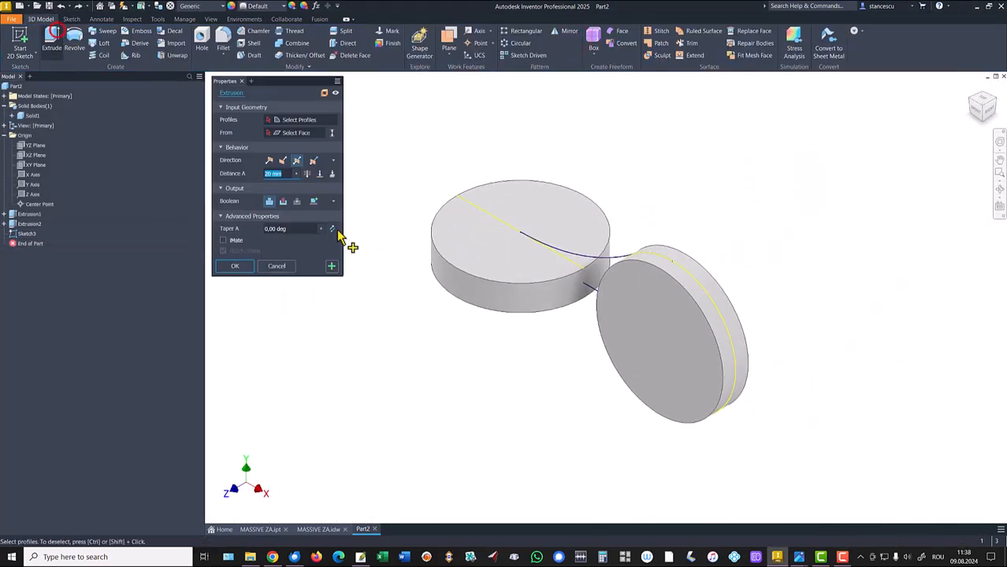
click(587, 293)
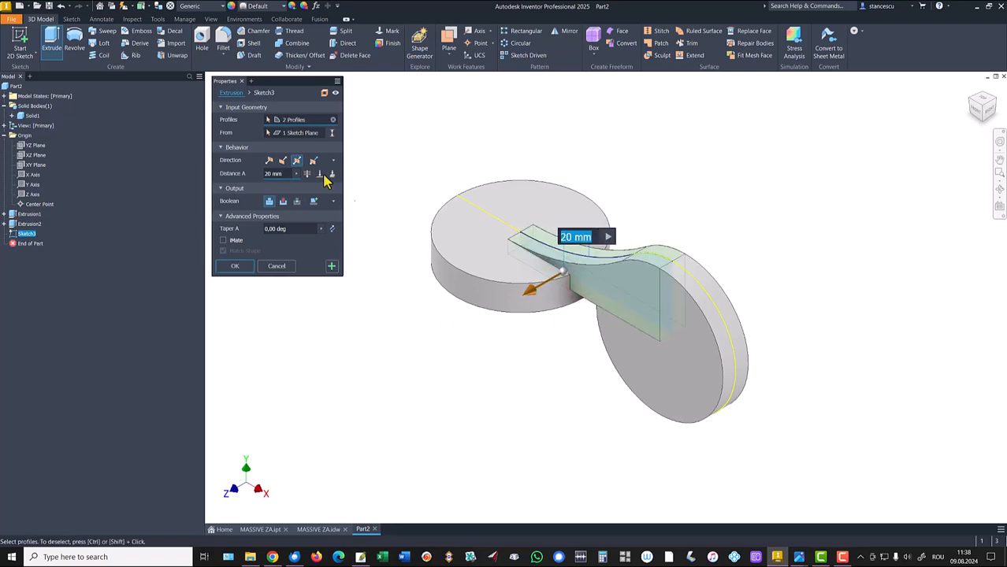
click(271, 162)
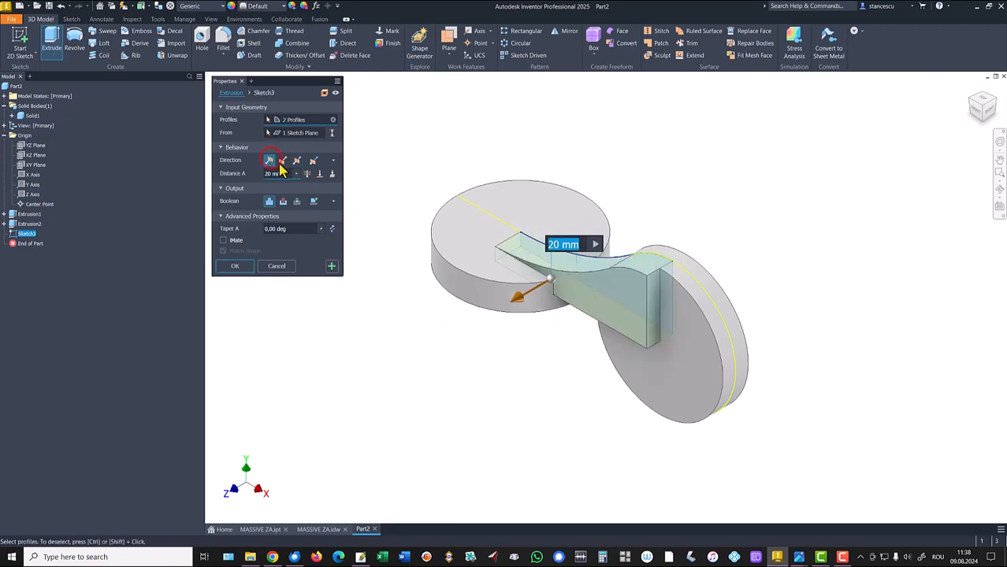
click(282, 162)
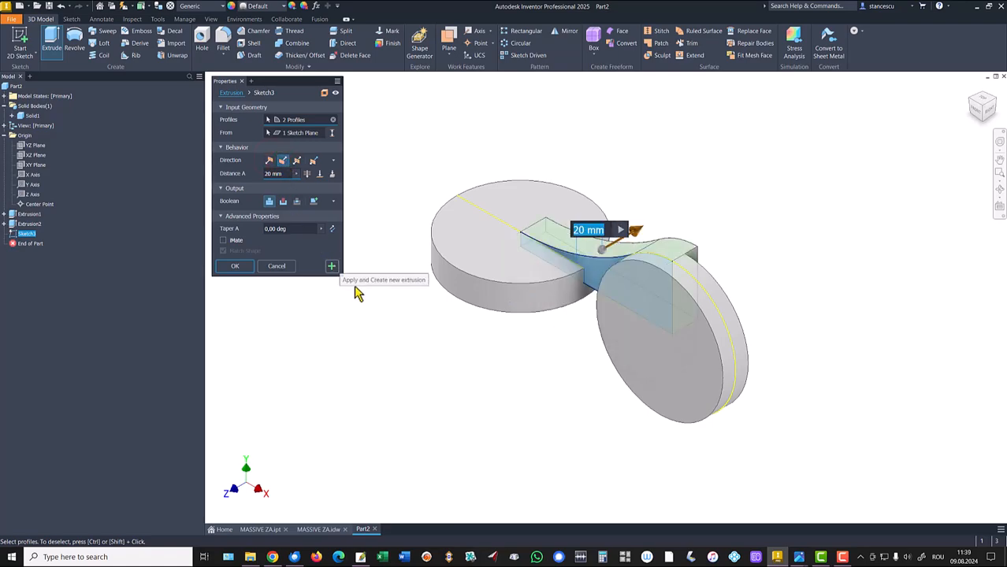
text(50)
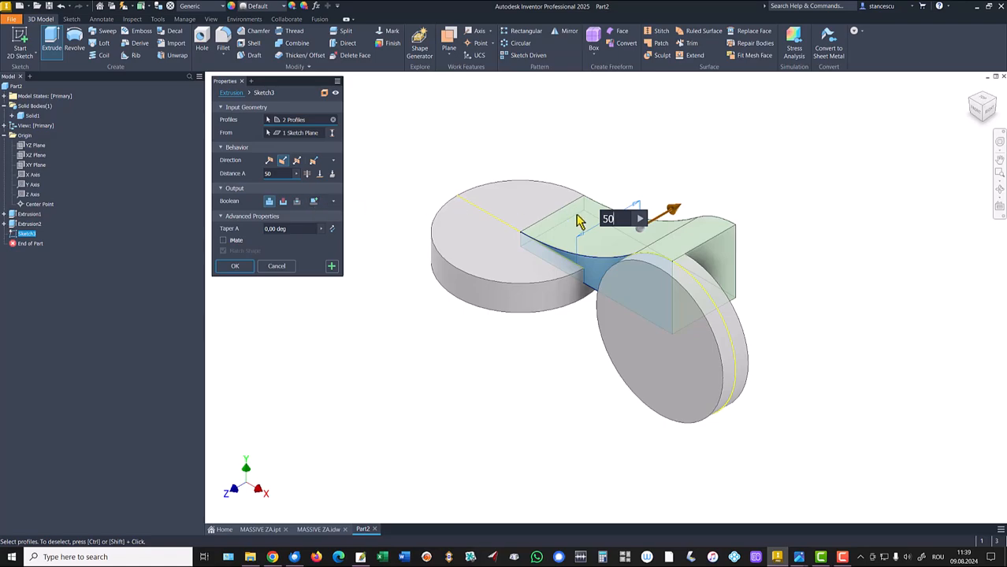
click(314, 202)
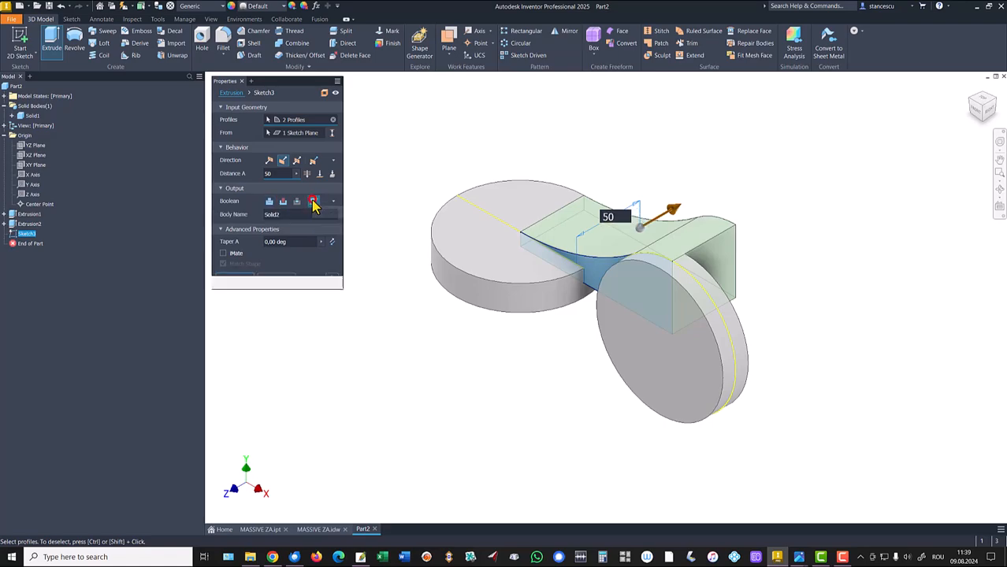
click(236, 281)
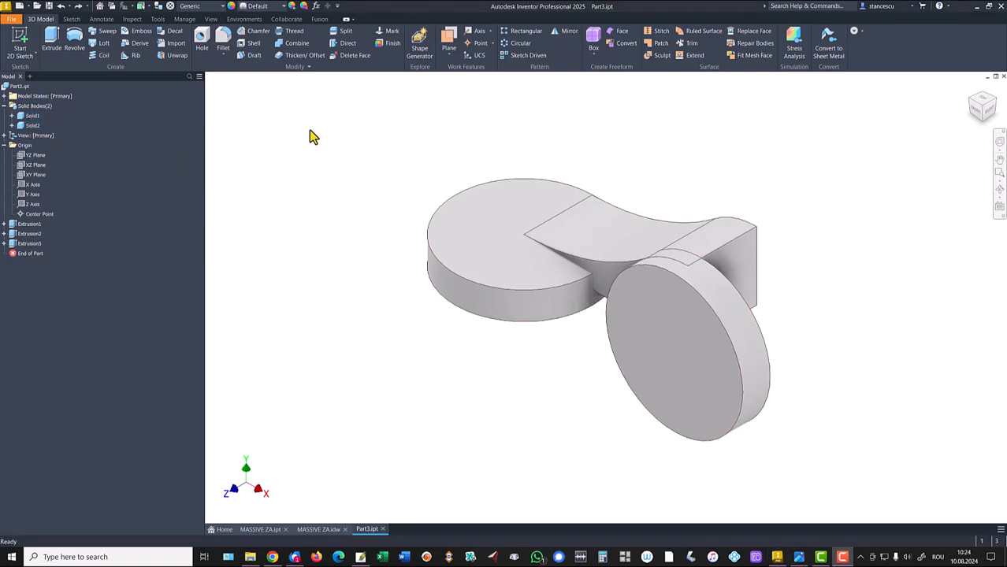
Hide the connecting solid body and start a sketch on the XZ plane with sliced graphics, seen from the top.
right_click(22, 127)
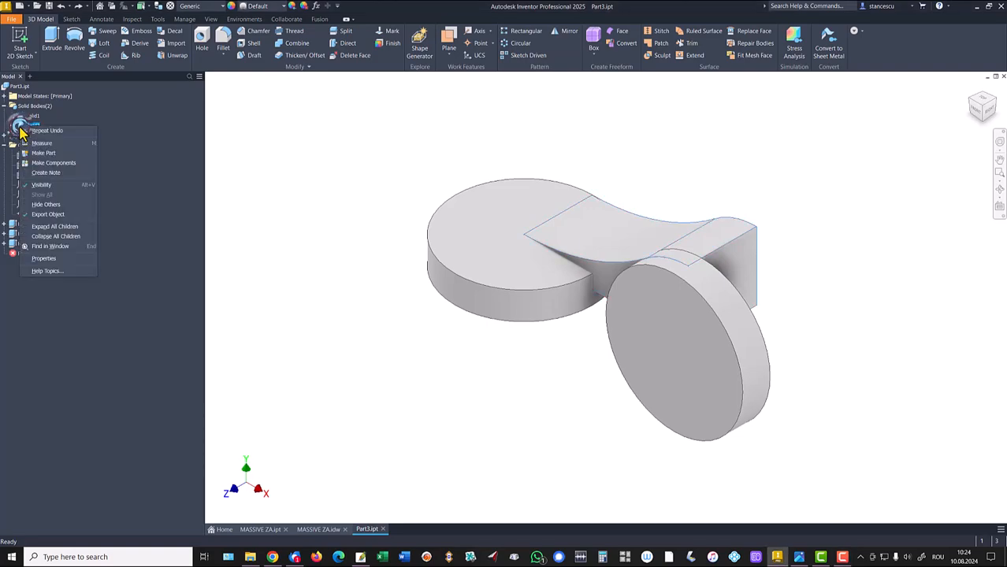
click(44, 186)
click(37, 166)
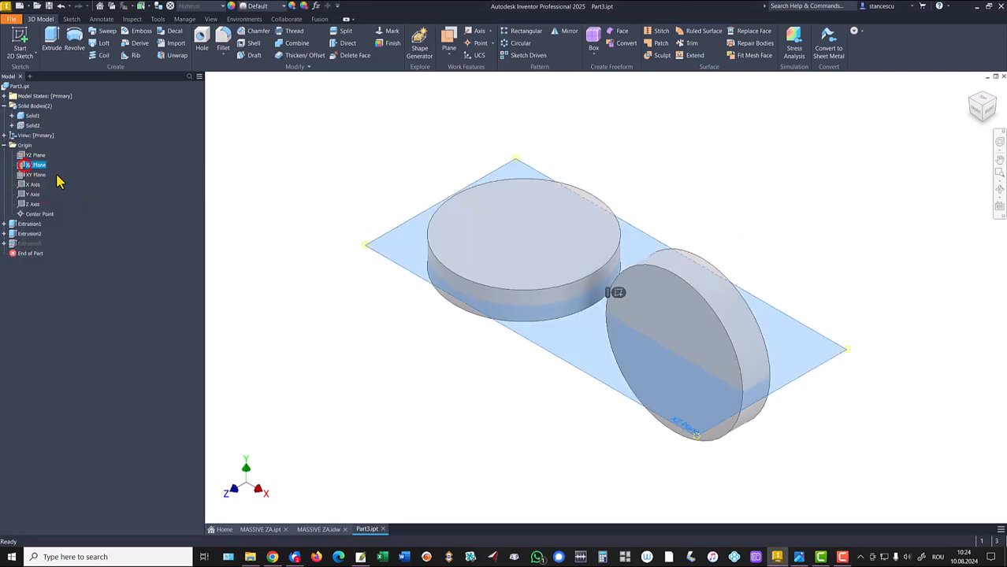
click(618, 295)
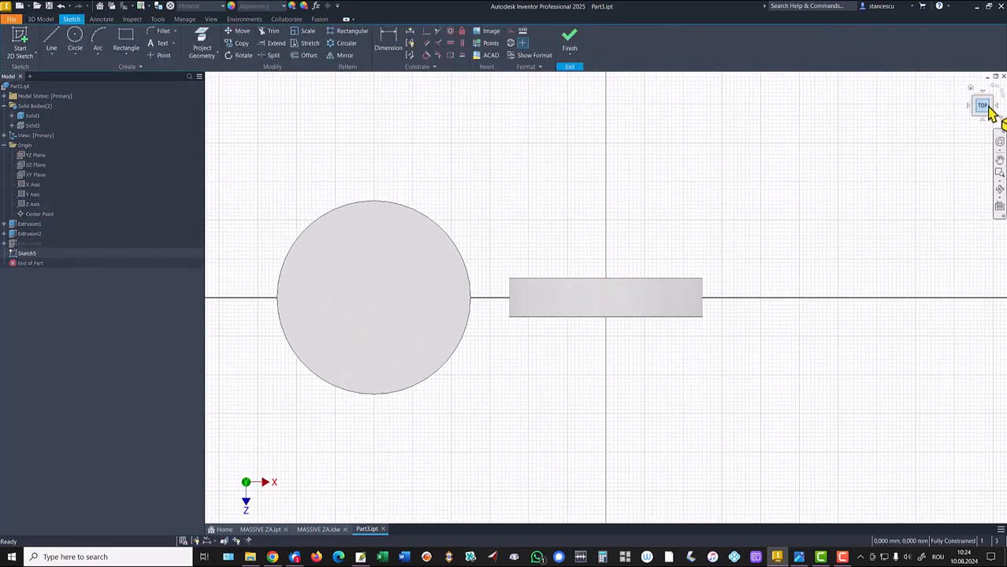
click(983, 108)
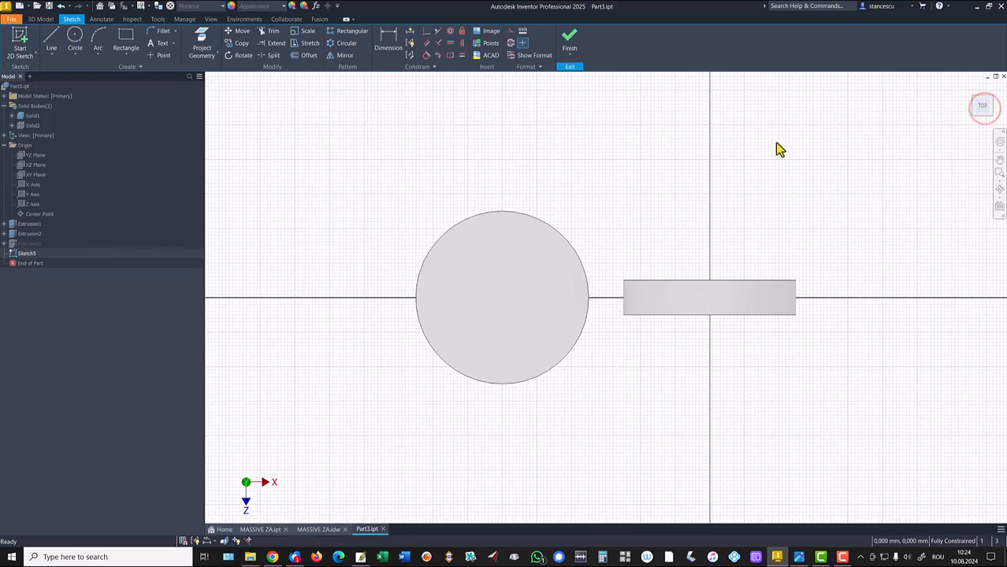
key(F7)
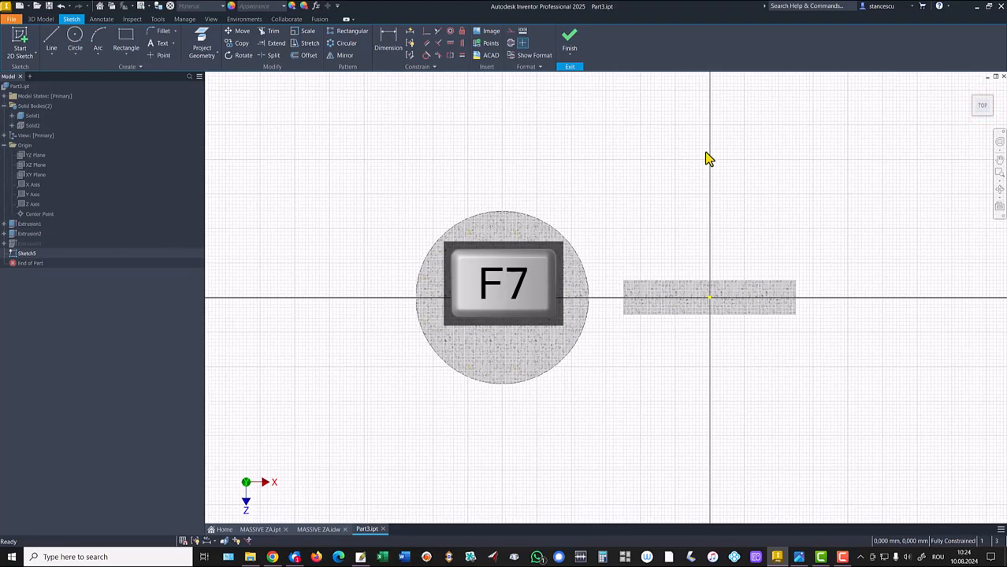
key(Home)
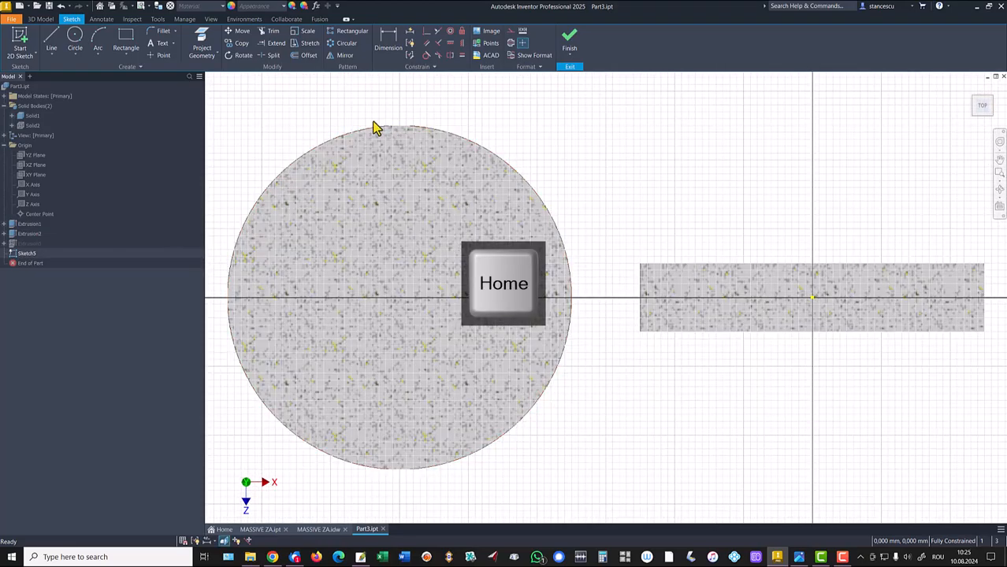
Draw a three-point arc from the upper portion of the circle to the midpoint of the other disc's upper edge.
click(52, 41)
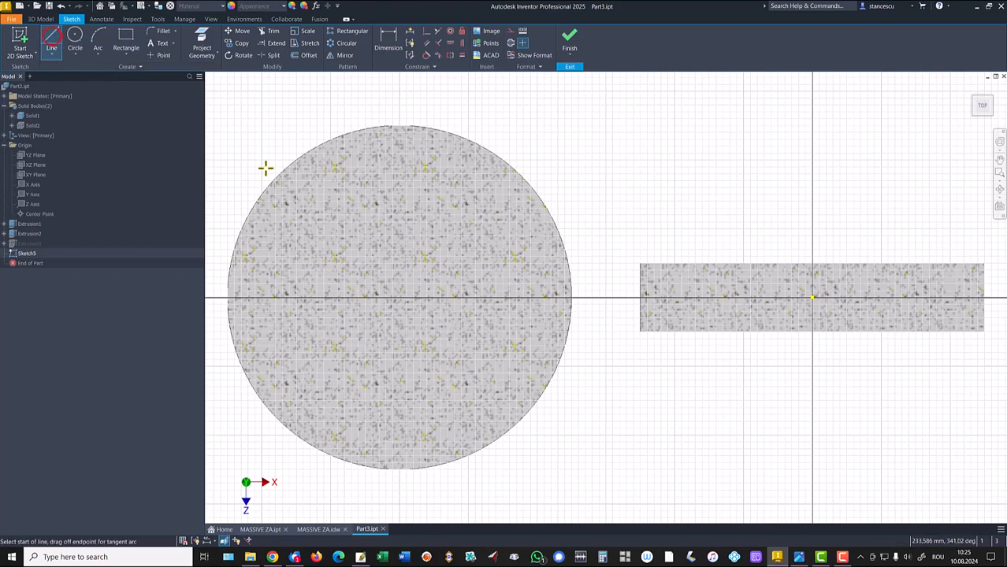
click(98, 41)
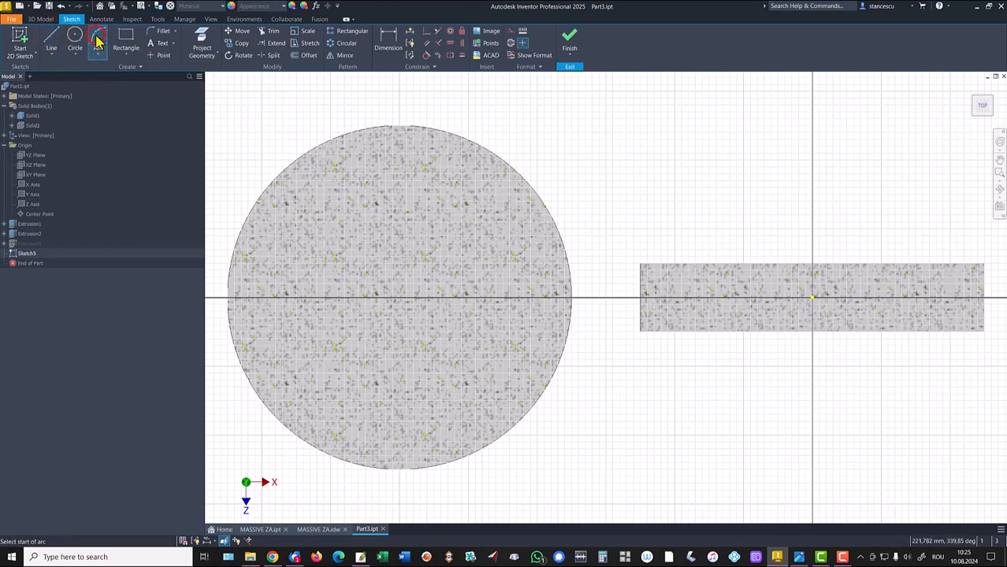
click(485, 149)
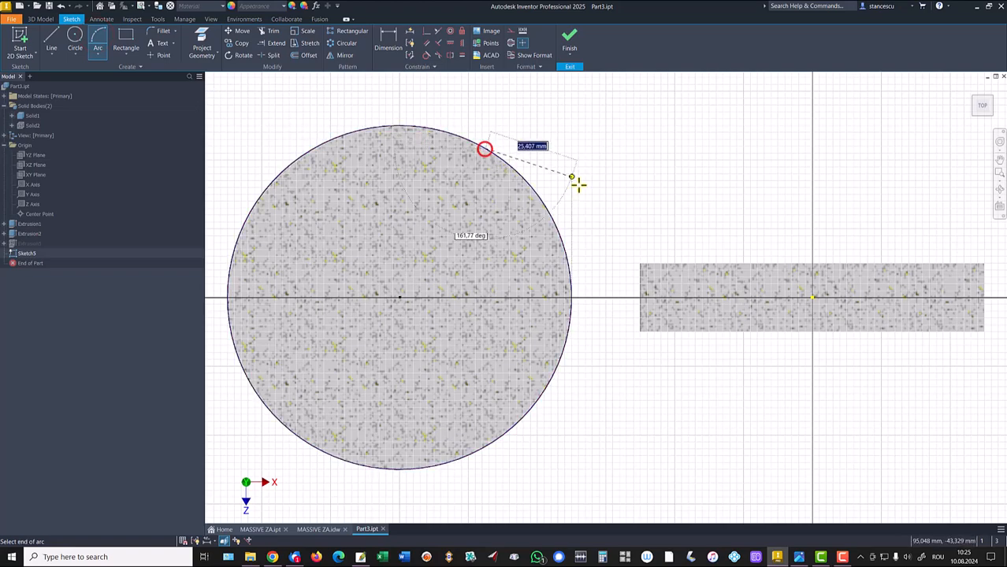
click(812, 263)
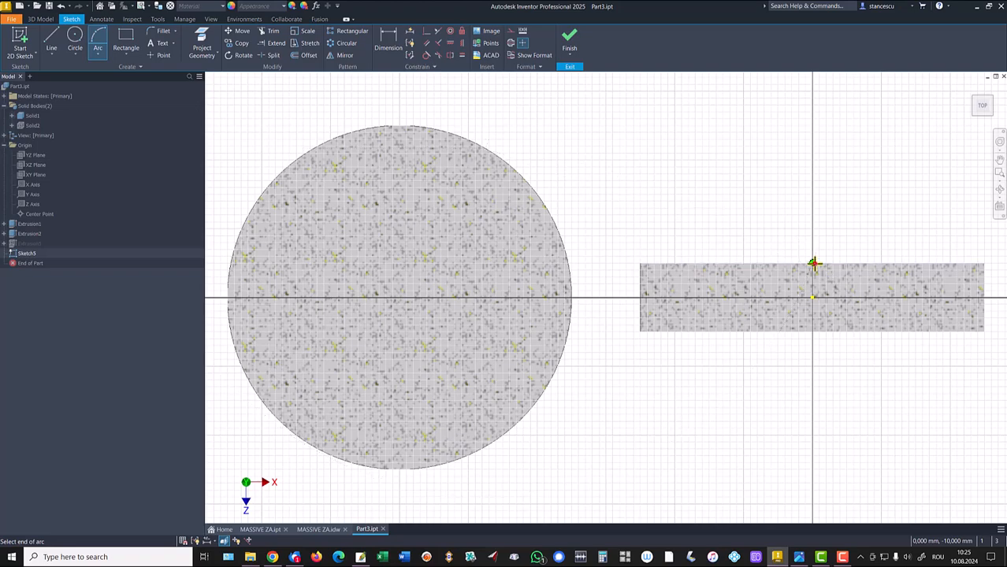
click(758, 256)
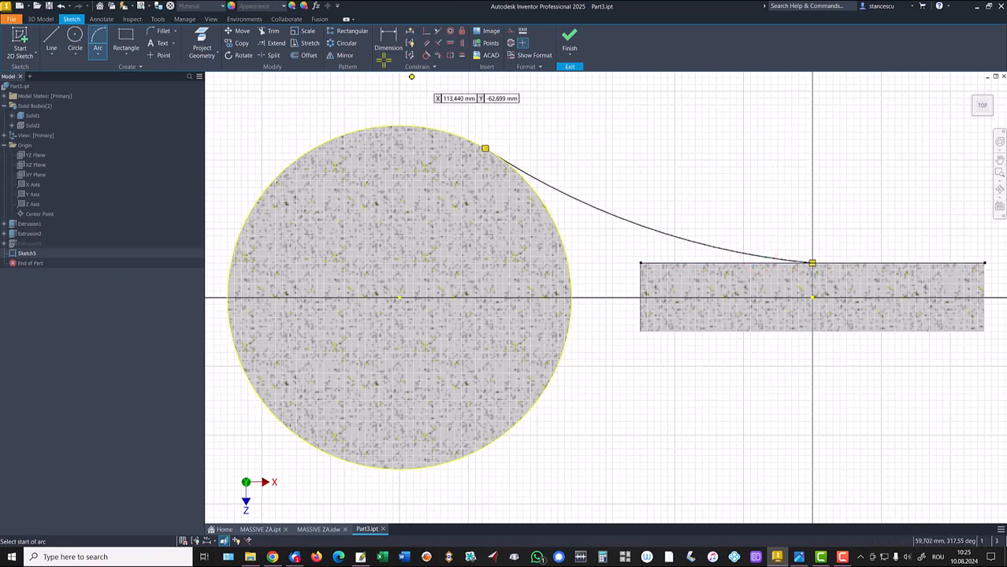
Constrain the arc tangent to the circle and to the upper edge of the other disc's section.
click(426, 55)
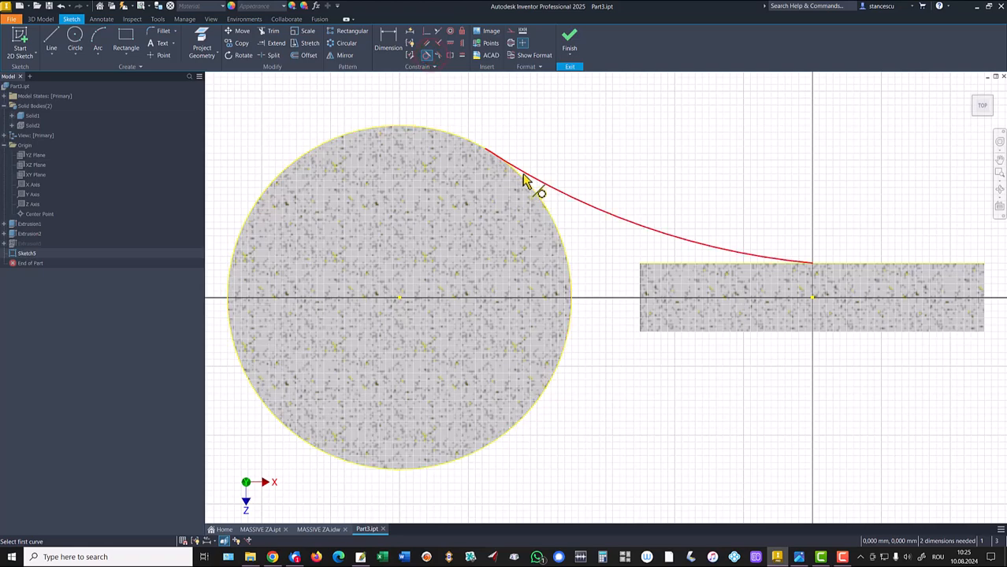
click(526, 175)
click(530, 177)
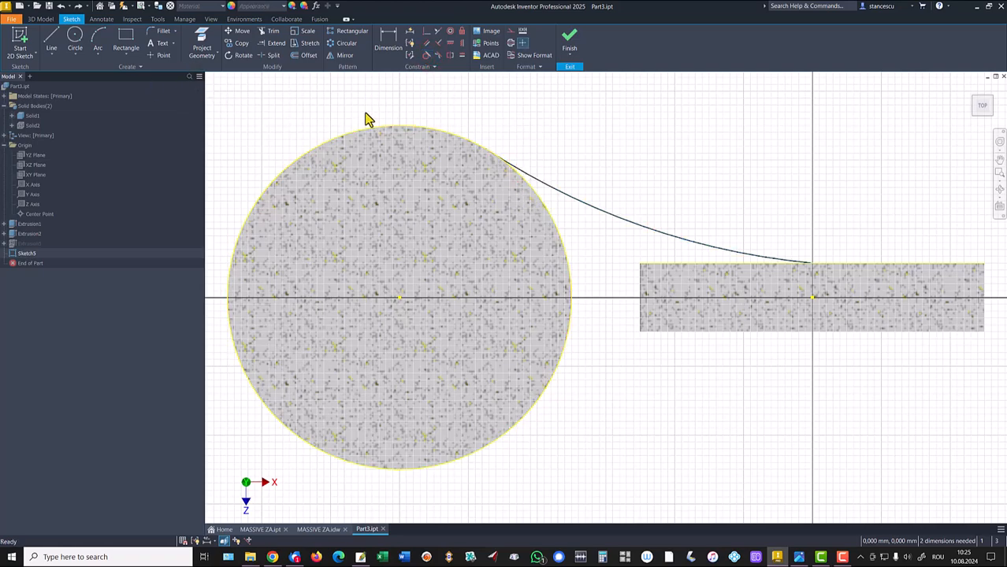
click(425, 56)
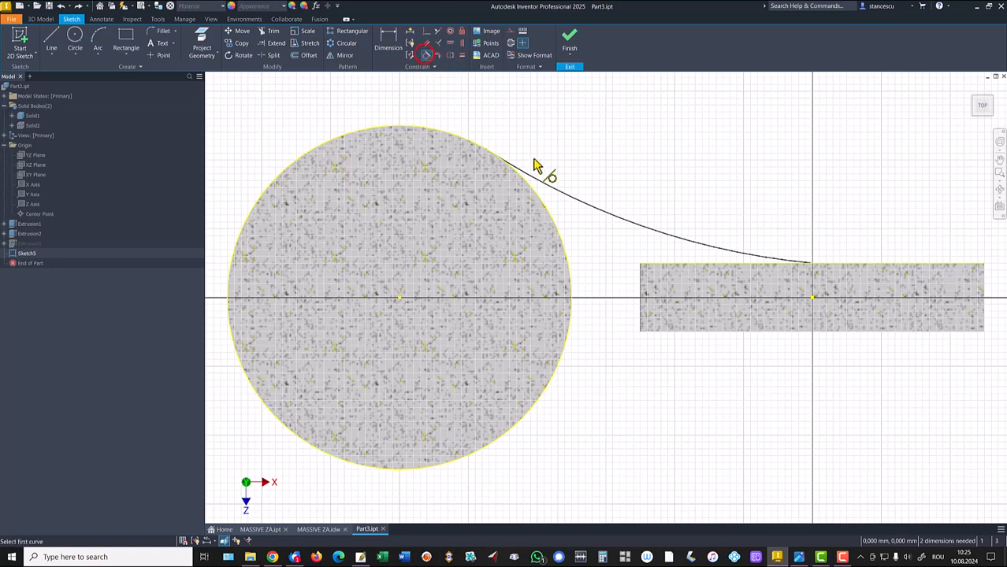
click(539, 178)
click(532, 192)
click(707, 251)
click(714, 264)
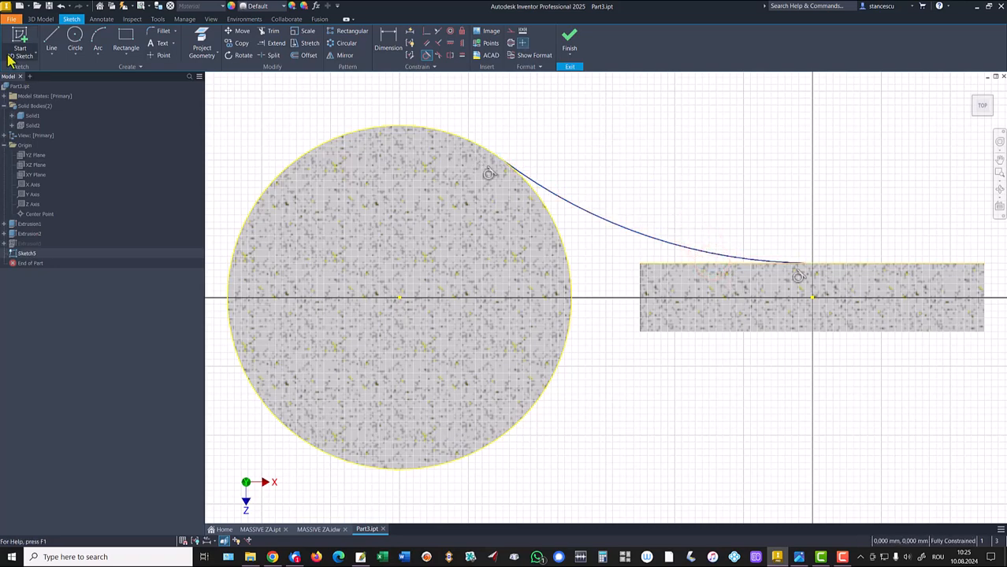
Draw a vertical line from the arc's end to Z -50 mm, then a line to the circle's top point, constrained horizontal.
click(51, 40)
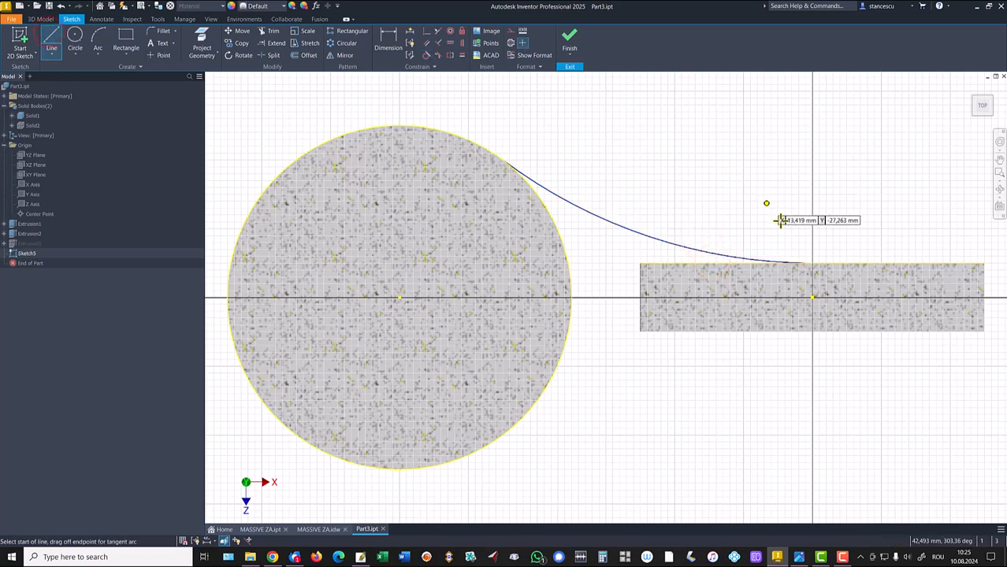
click(813, 260)
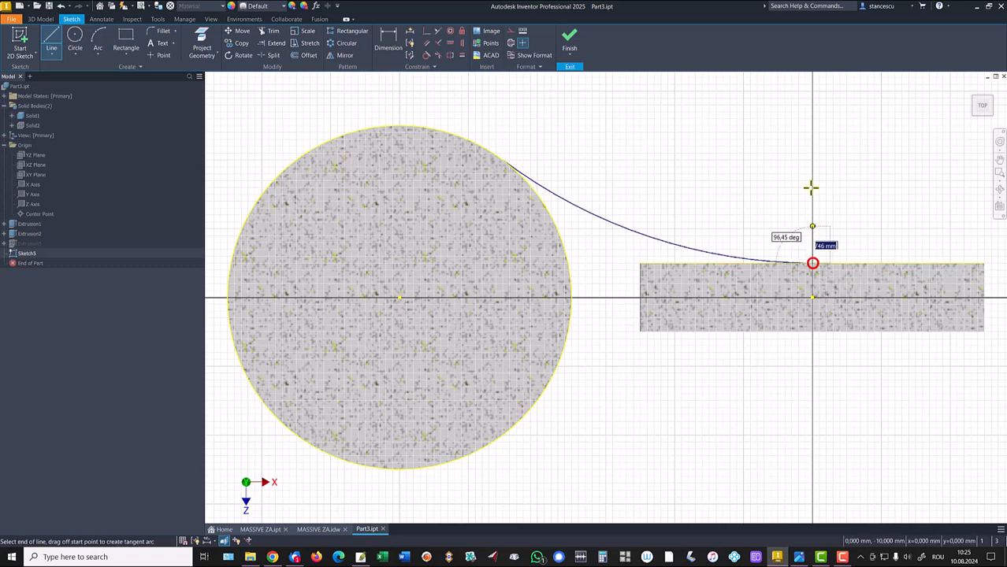
click(813, 126)
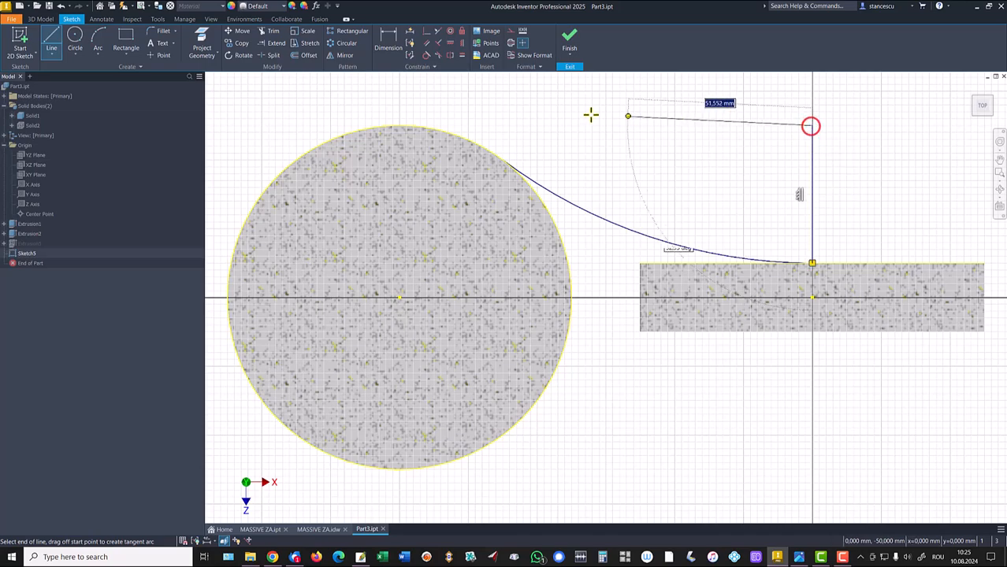
click(400, 126)
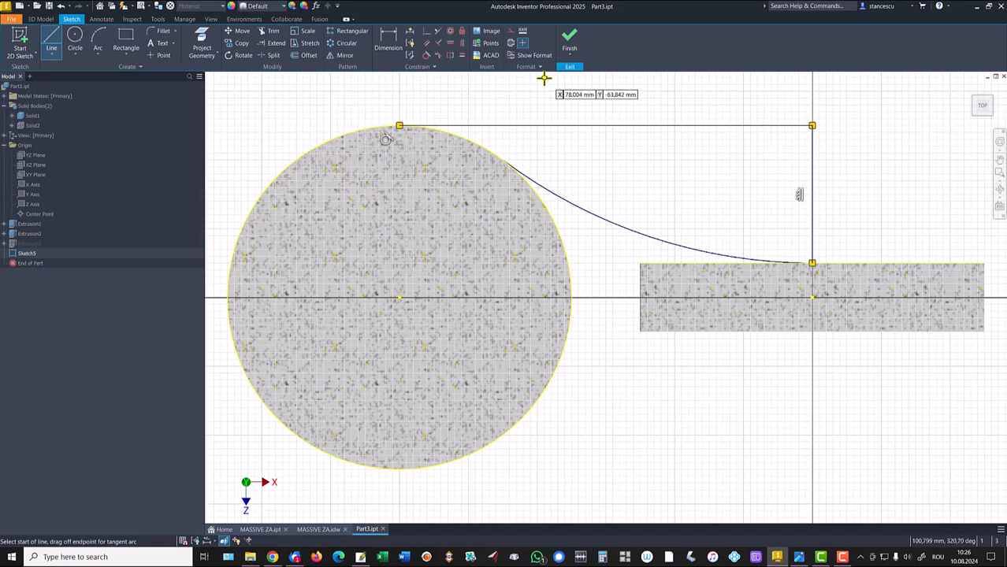
key(Escape)
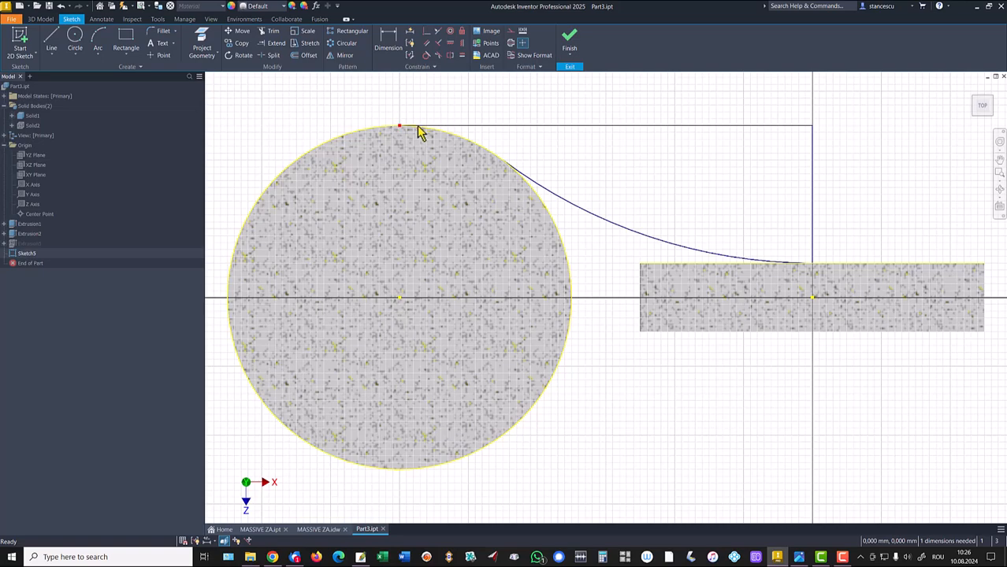
mouse_move(402, 129)
mouse_down()
mouse_move(379, 126)
mouse_move(399, 125)
mouse_up()
click(452, 46)
click(601, 132)
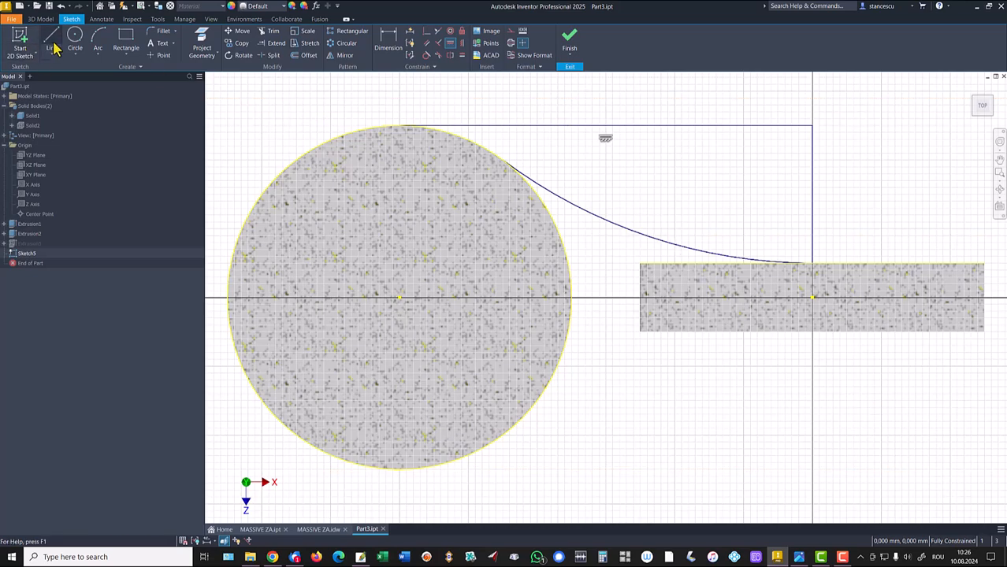
Close the profile with an arc along the circle from its top point to the tangent point, and finish the sketch.
click(98, 41)
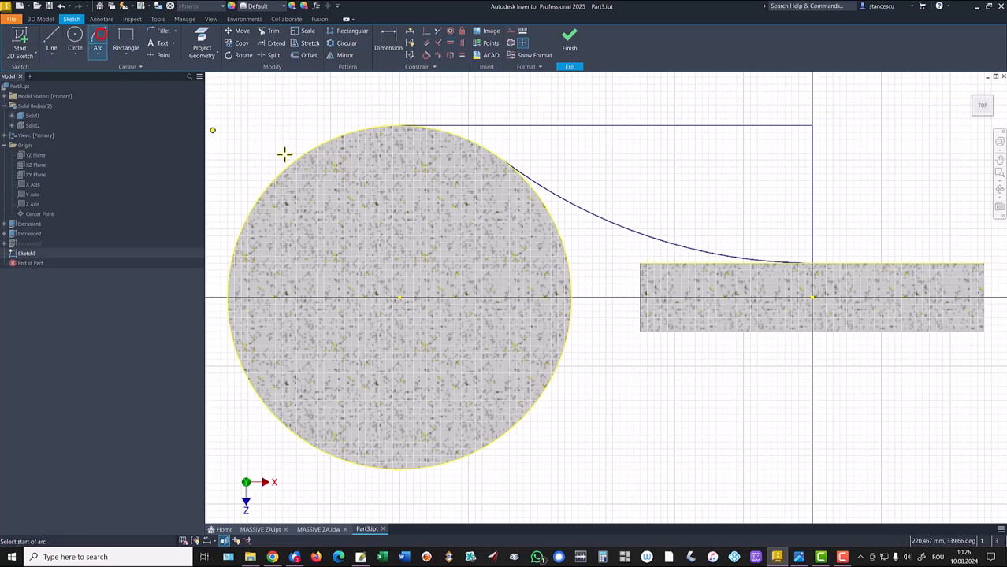
click(402, 125)
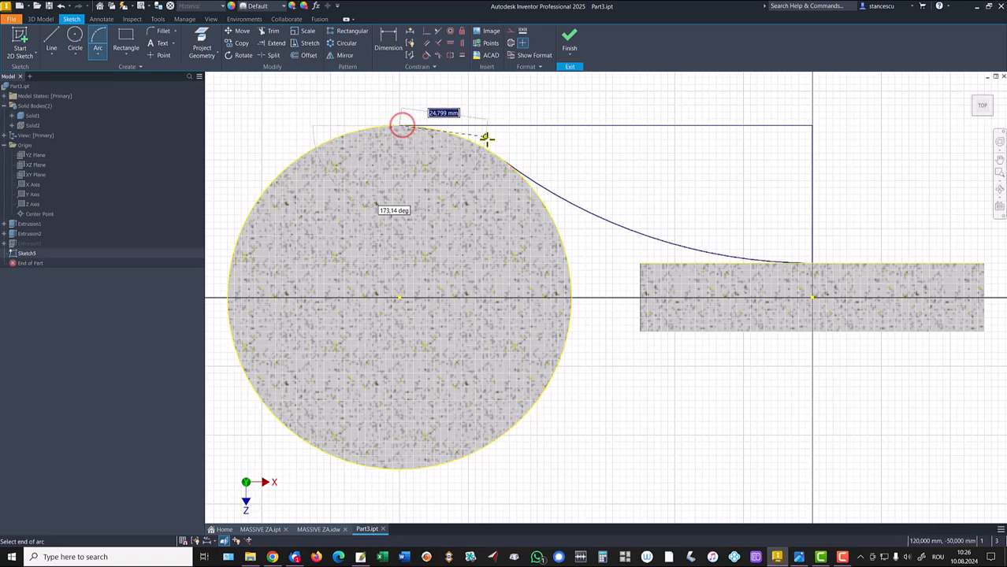
click(502, 158)
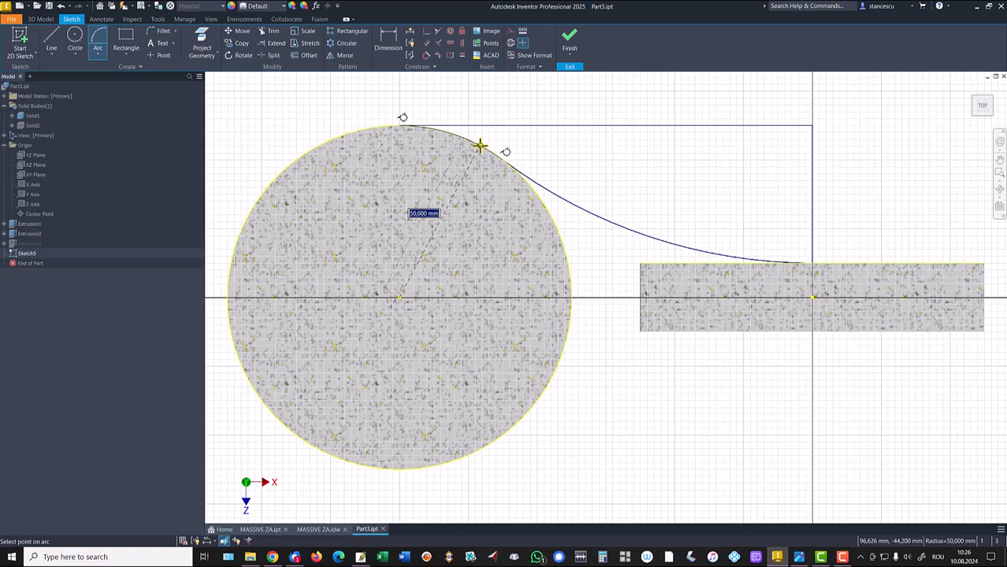
click(480, 146)
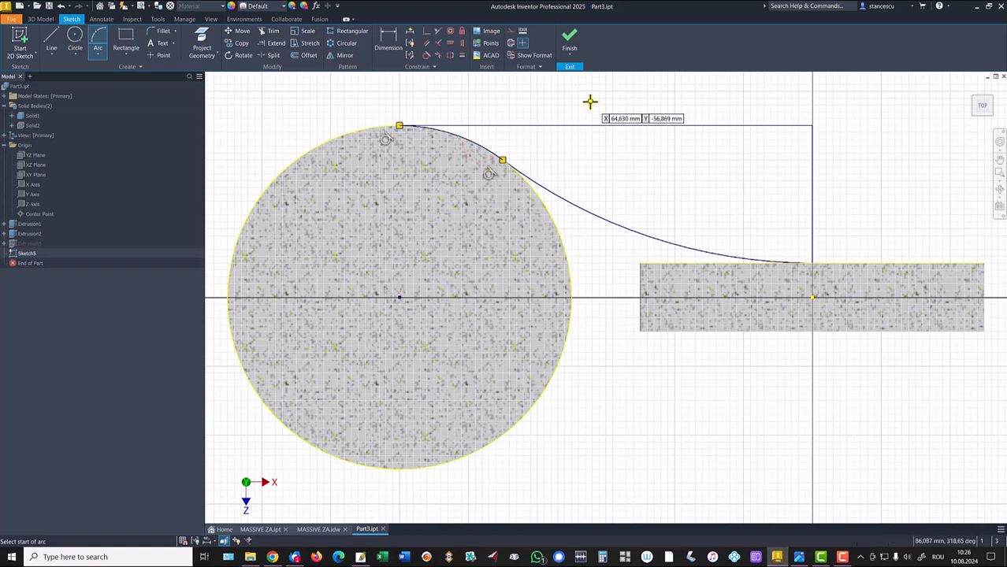
click(569, 41)
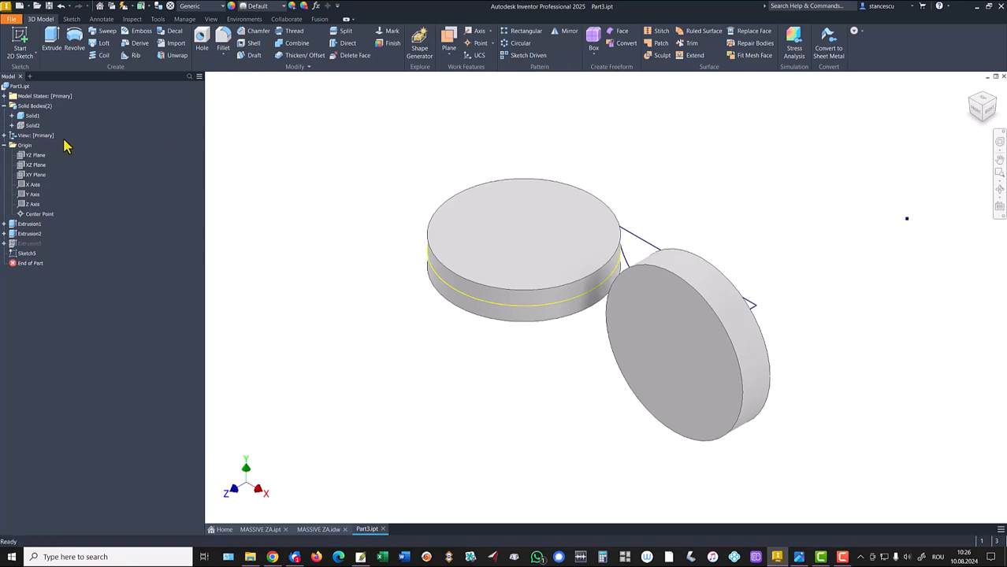
Show the hidden connecting body and extrude the new profile as a Through All cut in the default direction, affecting only that body.
right_click(26, 127)
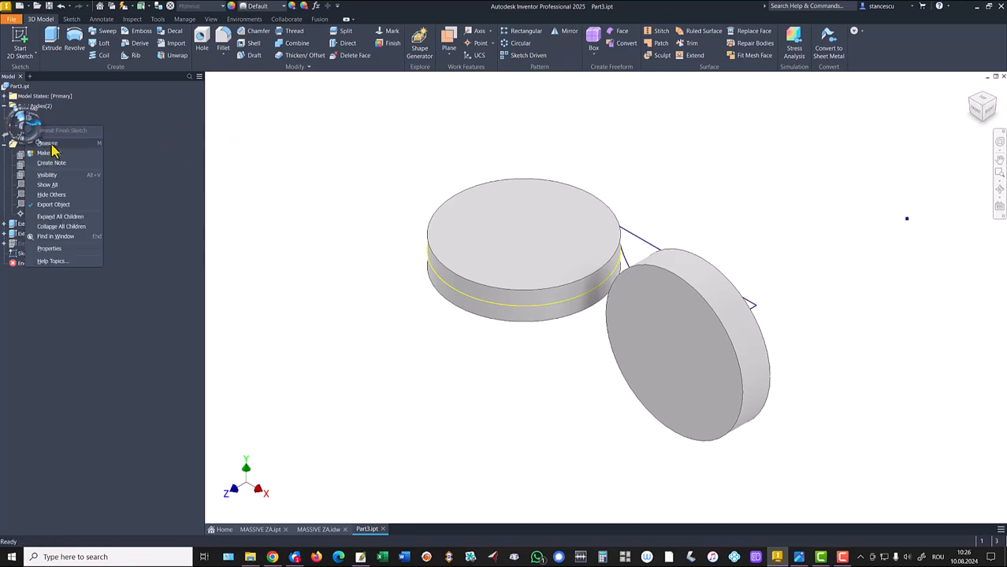
click(48, 175)
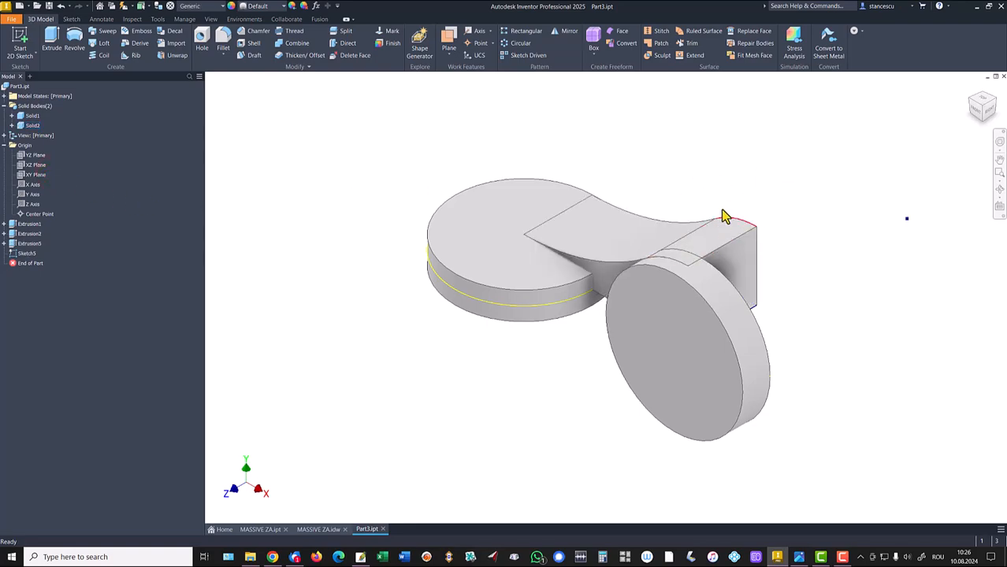
shift+middle_drag(808, 175, 758, 192)
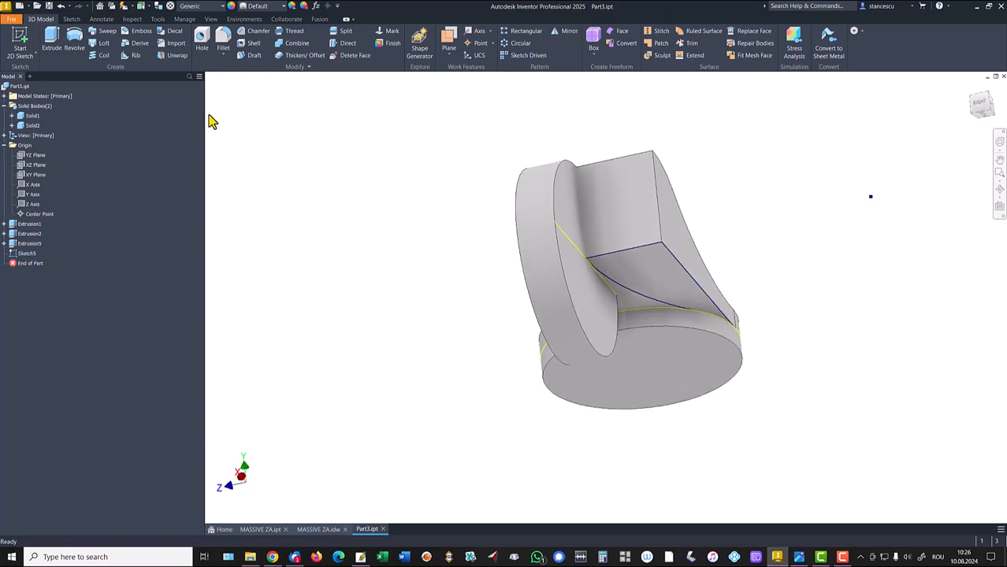
click(51, 38)
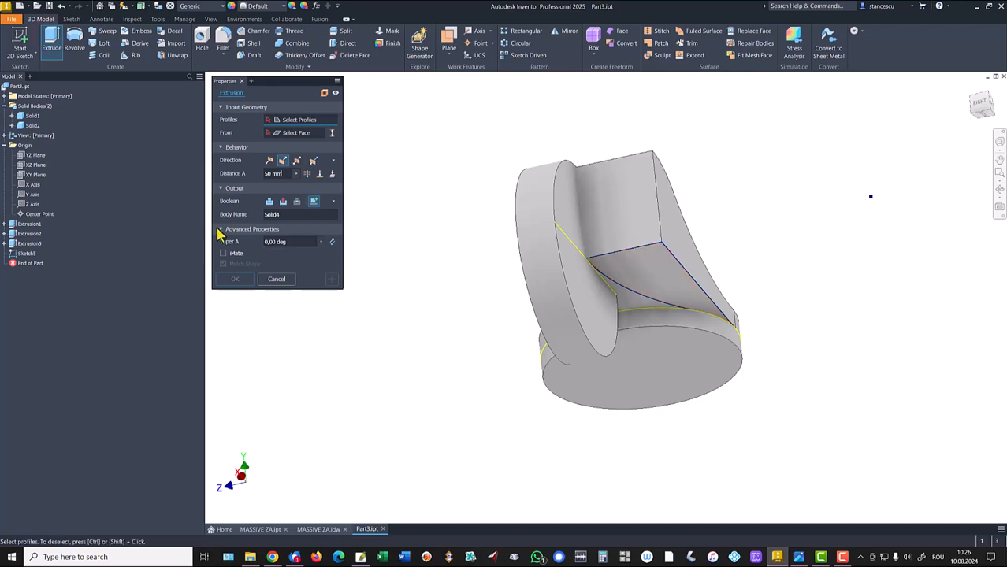
click(283, 203)
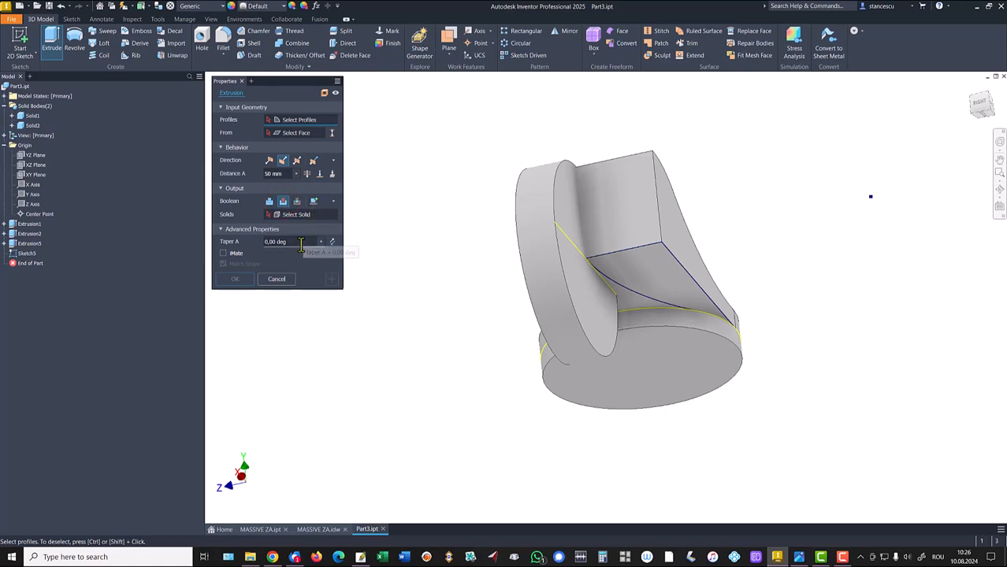
click(290, 218)
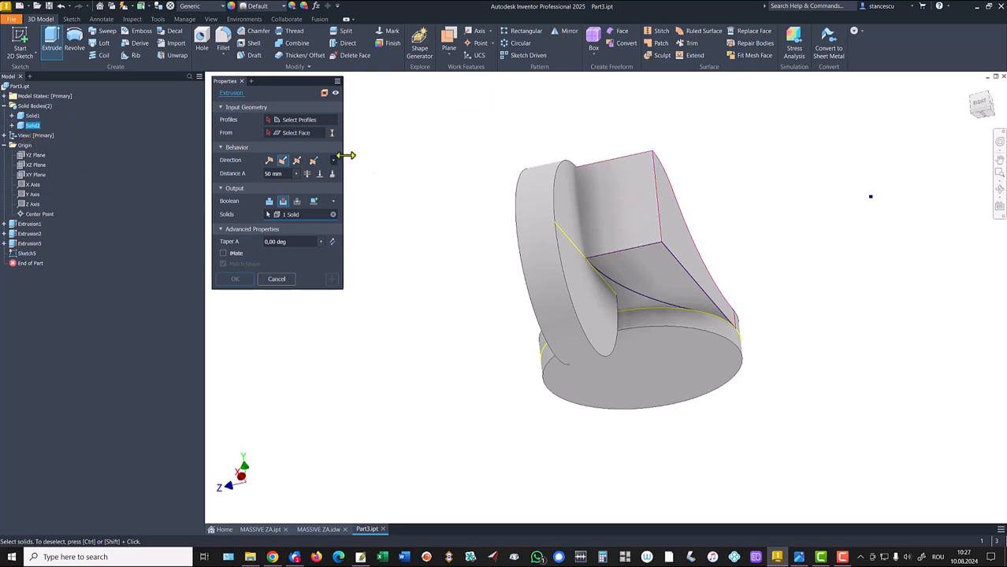
click(651, 277)
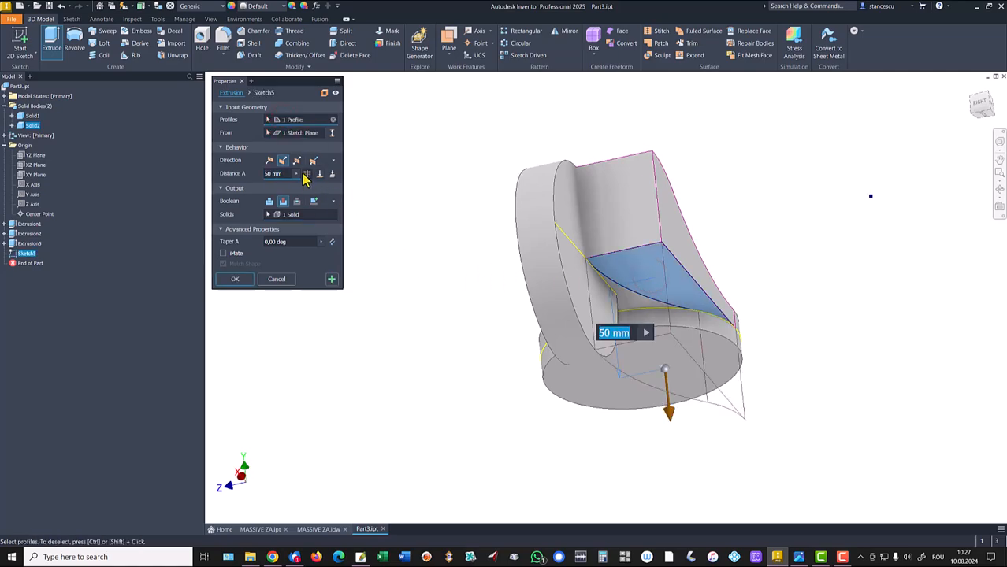
click(268, 161)
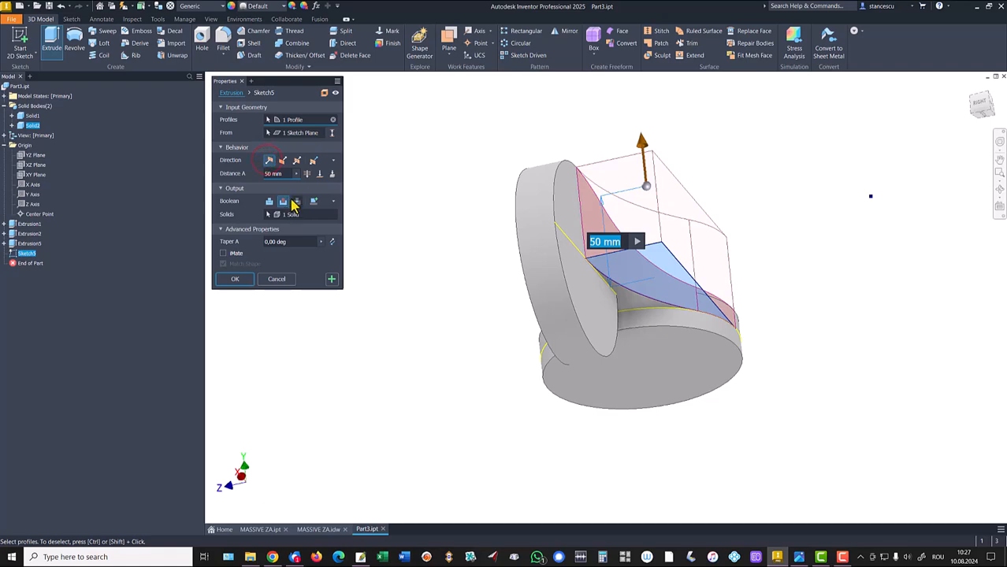
click(307, 173)
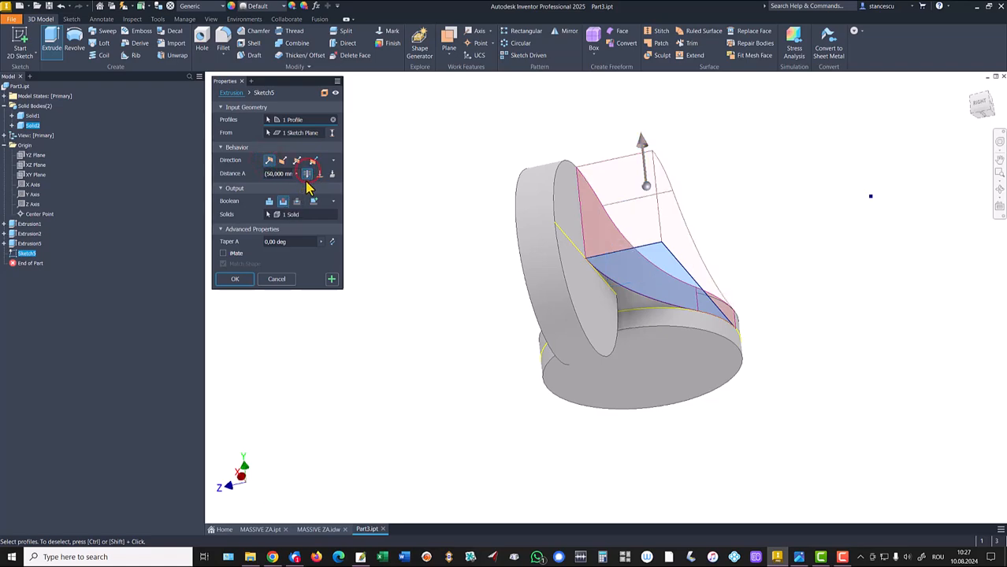
click(231, 280)
key(F6)
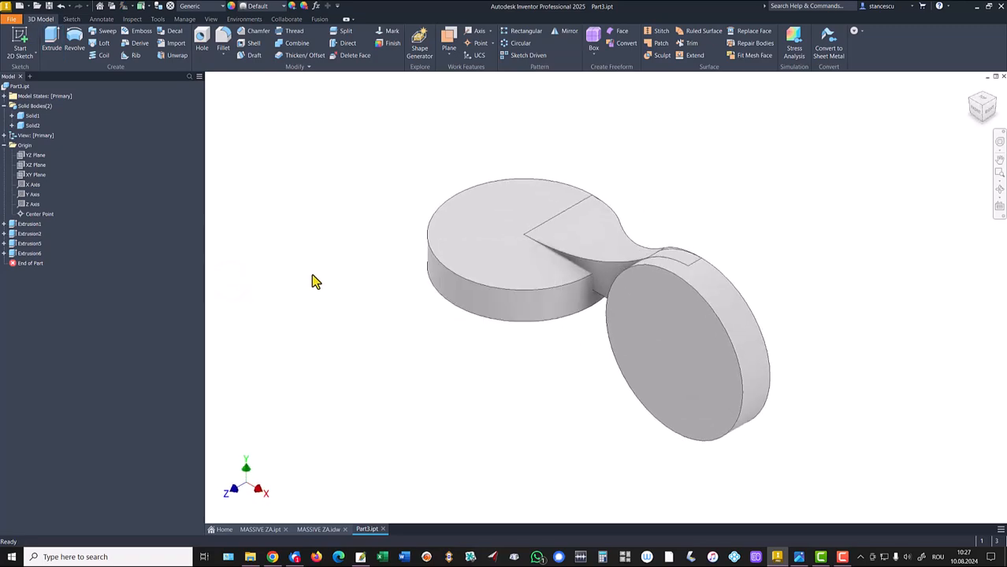
Set the body appearance of the connecting body, Solid2, to Red.
click(24, 129)
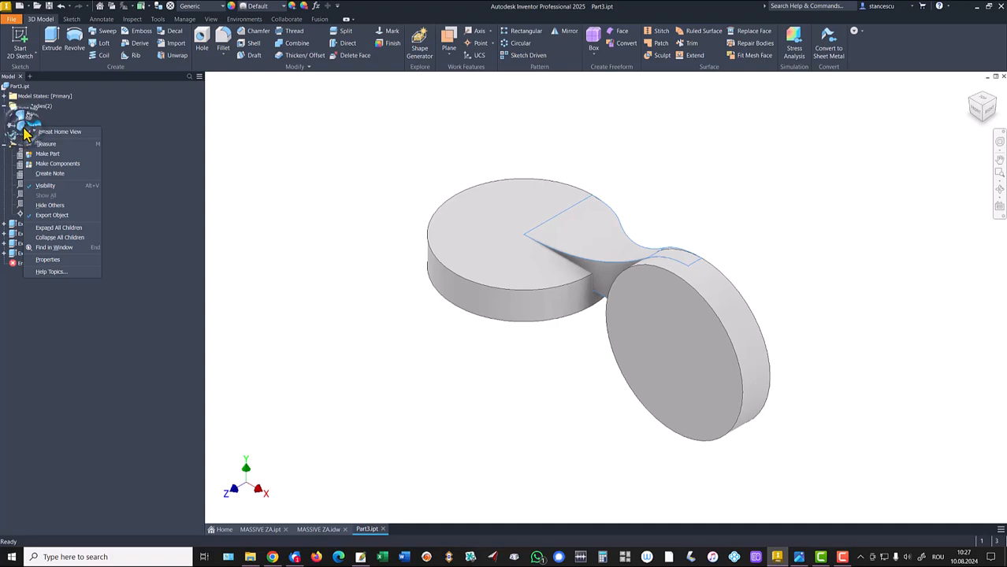
click(48, 261)
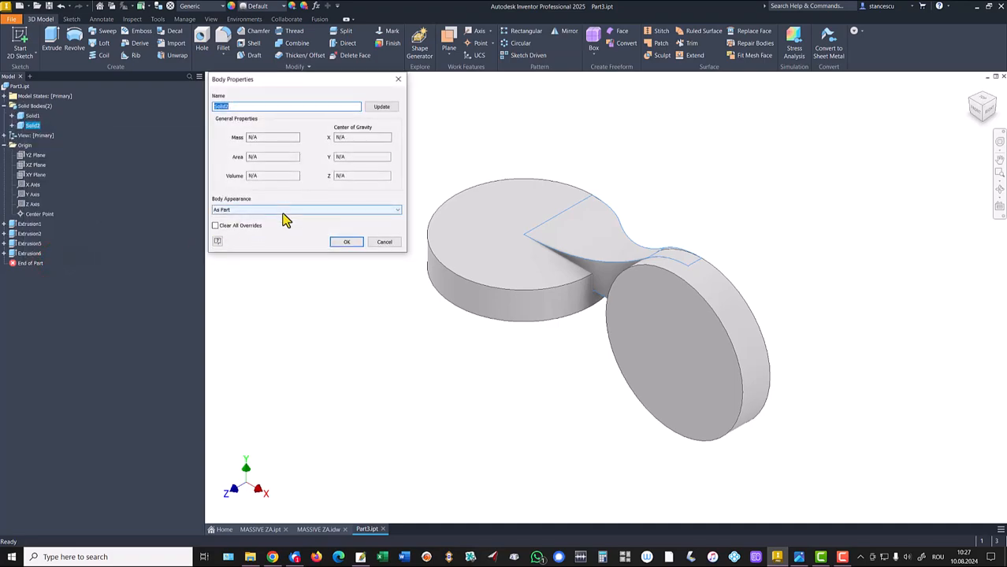
click(282, 210)
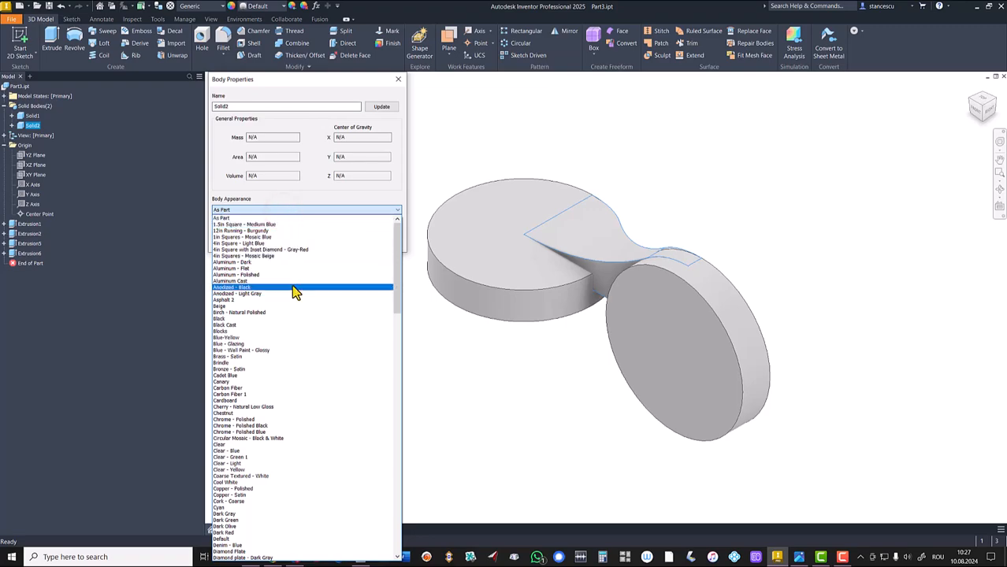
key(r)
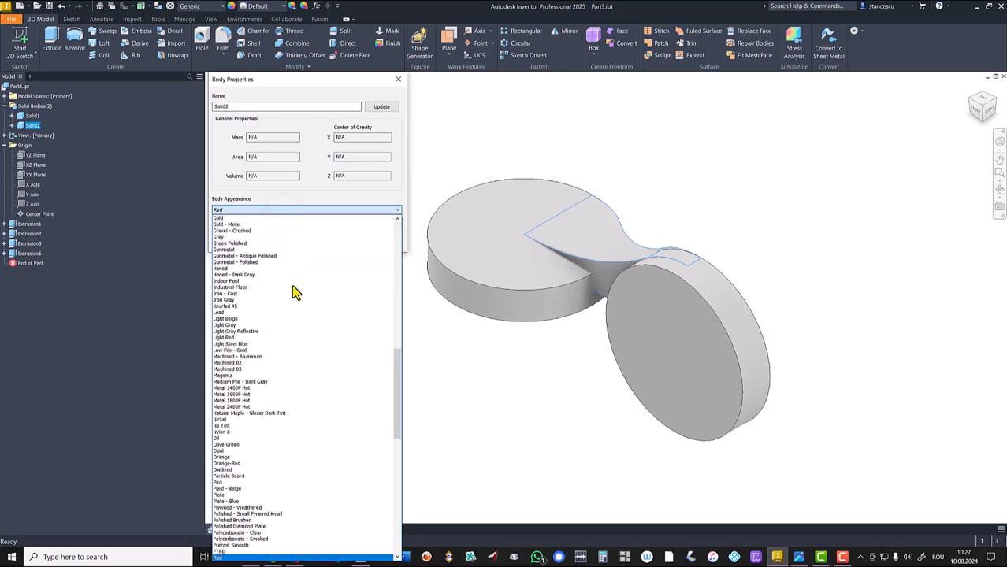
click(216, 211)
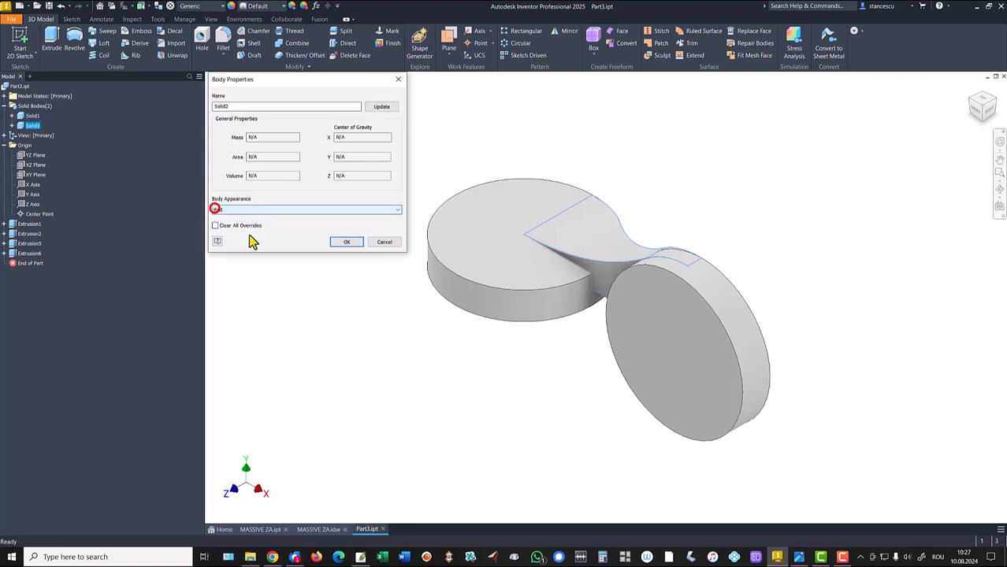
click(338, 241)
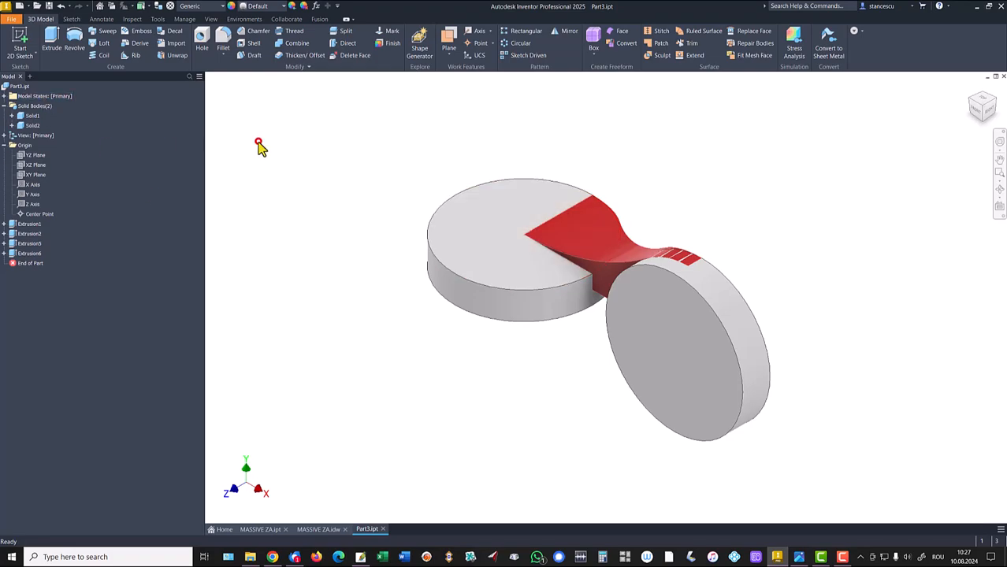
Mirror the red connecting body as a solid about its flat vertical face, joined to the original.
click(565, 35)
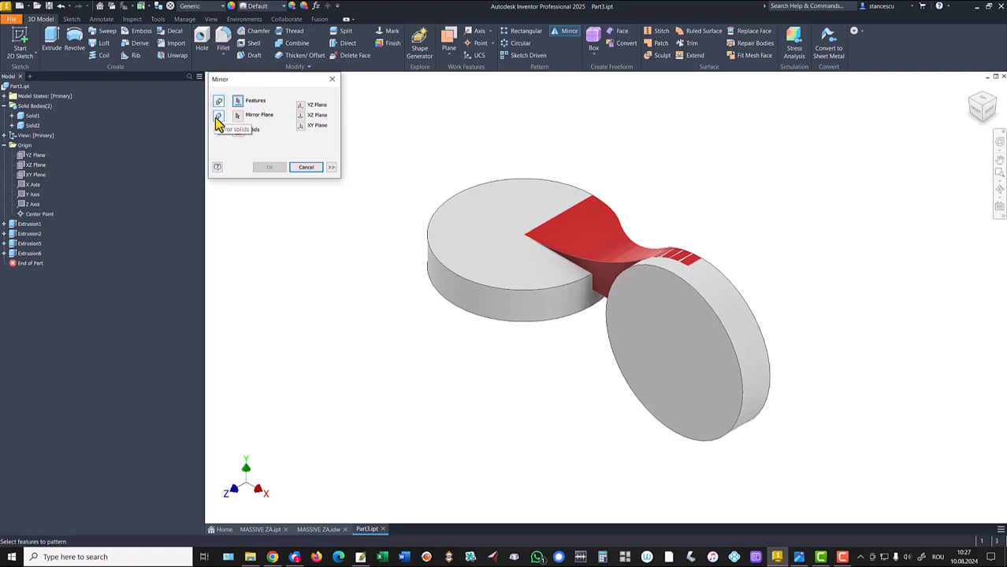
click(218, 116)
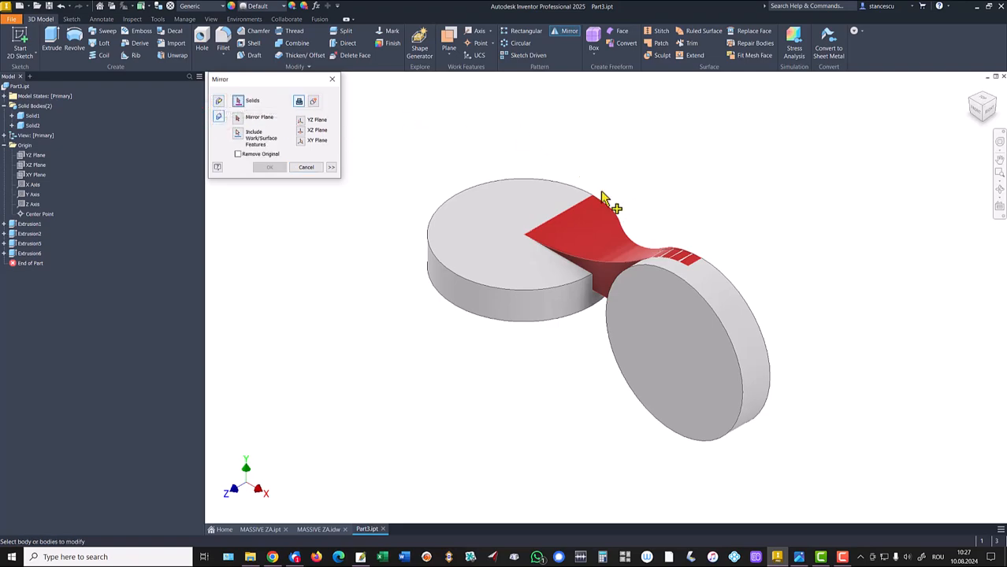
click(609, 274)
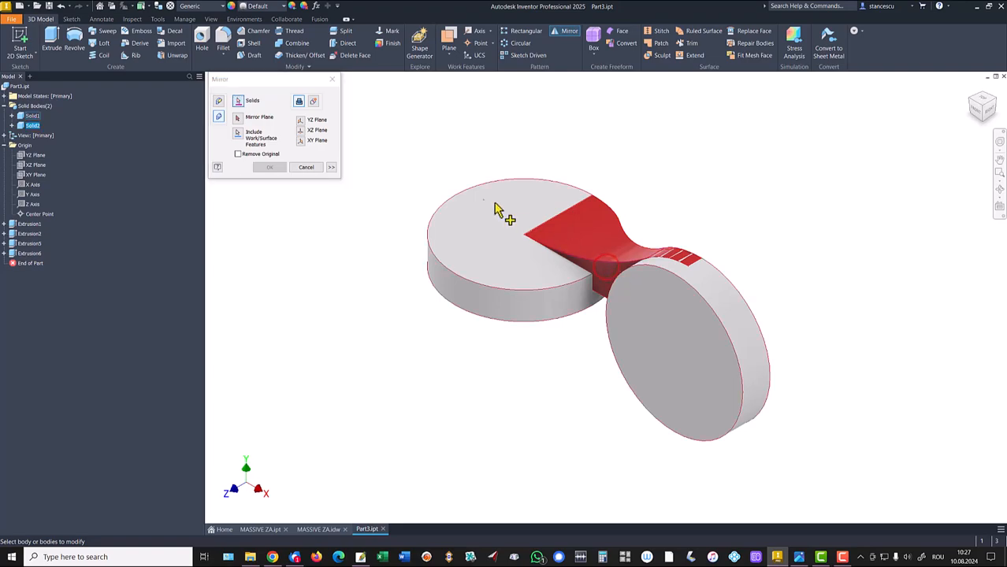
click(237, 118)
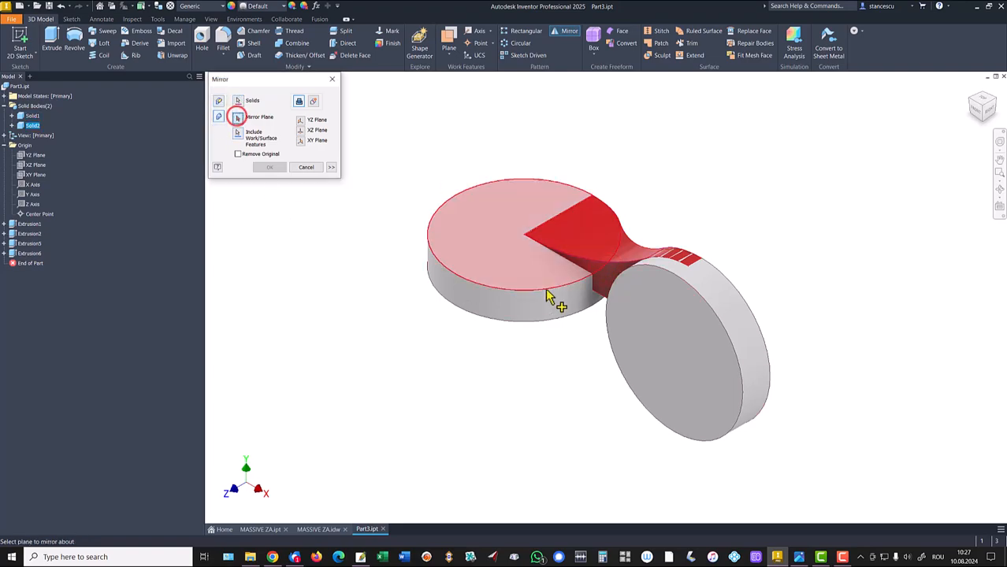
click(603, 282)
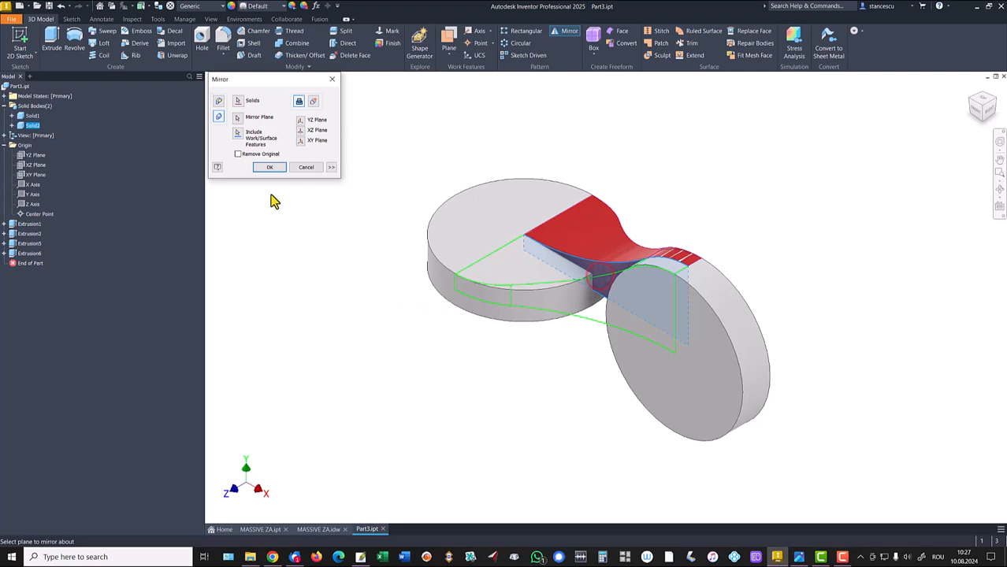
click(270, 168)
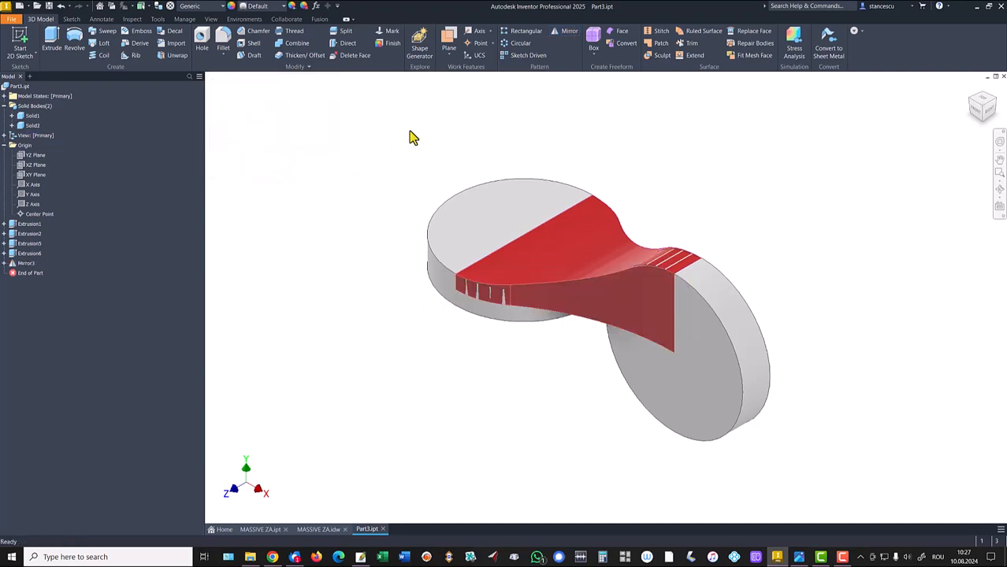
Mirror the red connecting body as a solid about its flat horizontal underside, and restore the home view.
click(566, 32)
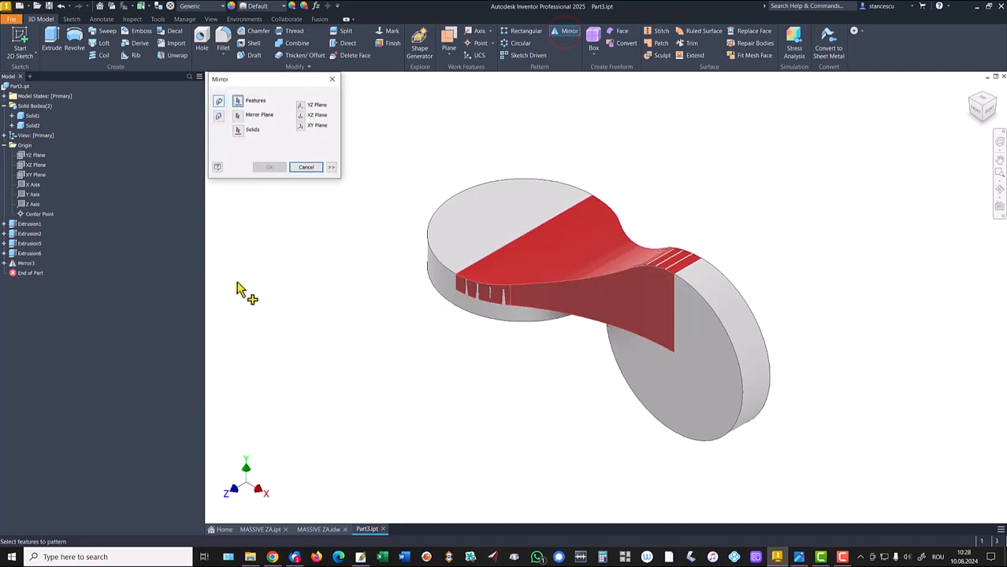
click(219, 116)
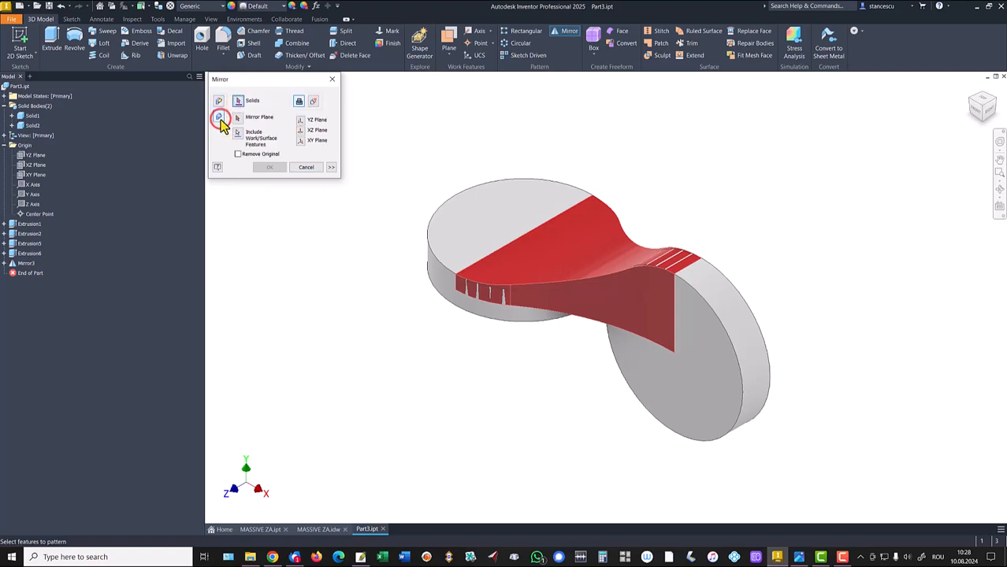
click(596, 287)
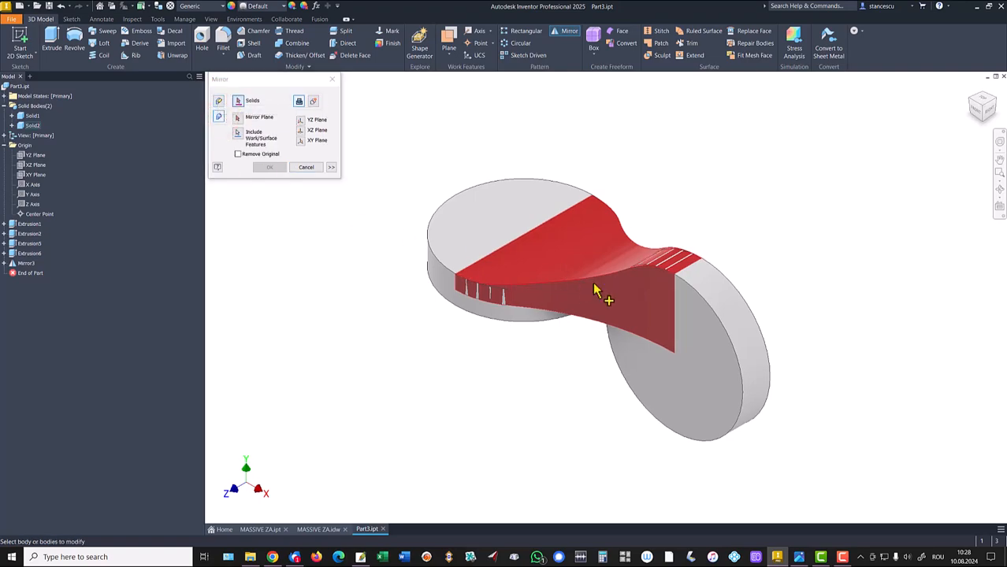
click(238, 119)
shift+middle_drag(319, 301, 613, 330)
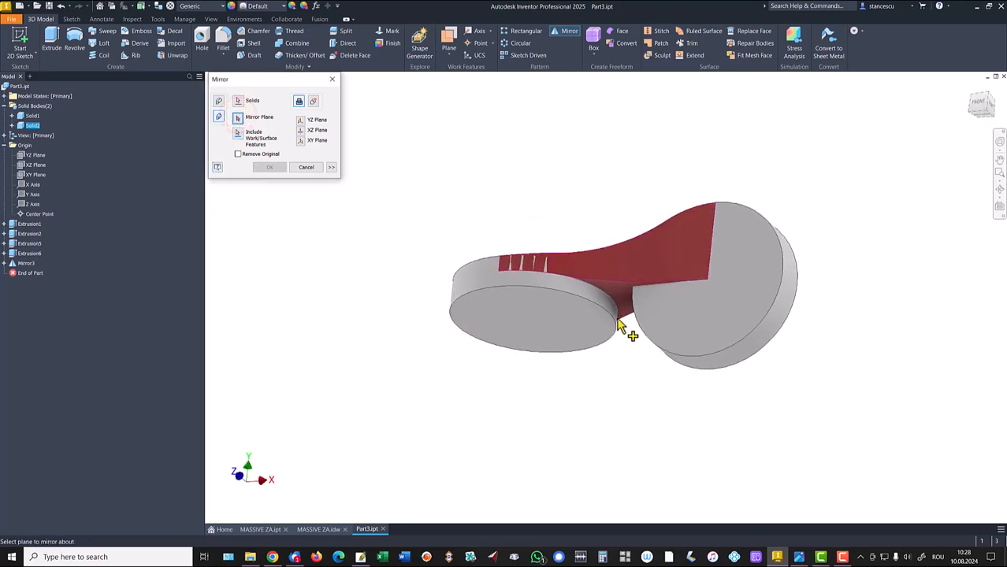
click(625, 295)
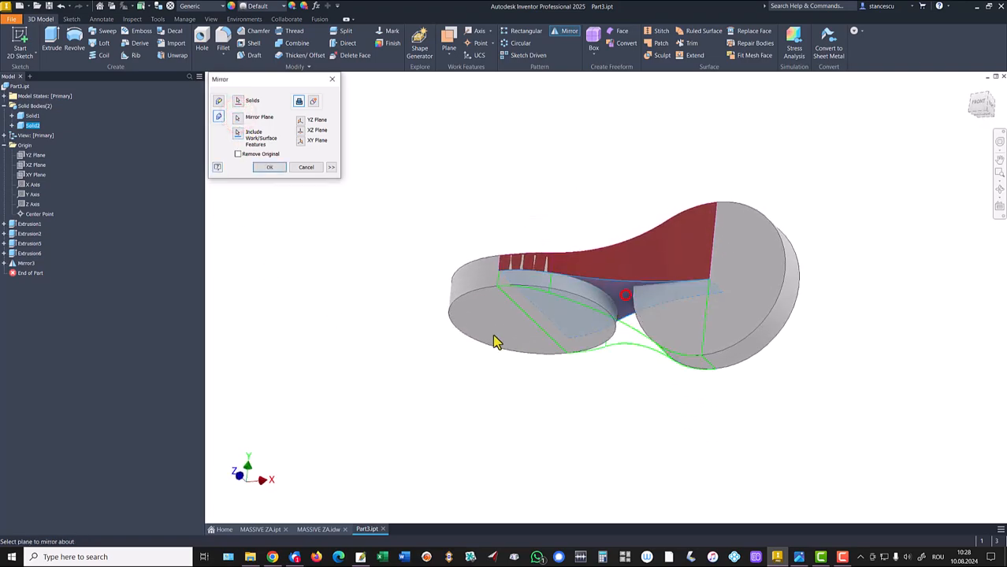
click(270, 167)
key(F6)
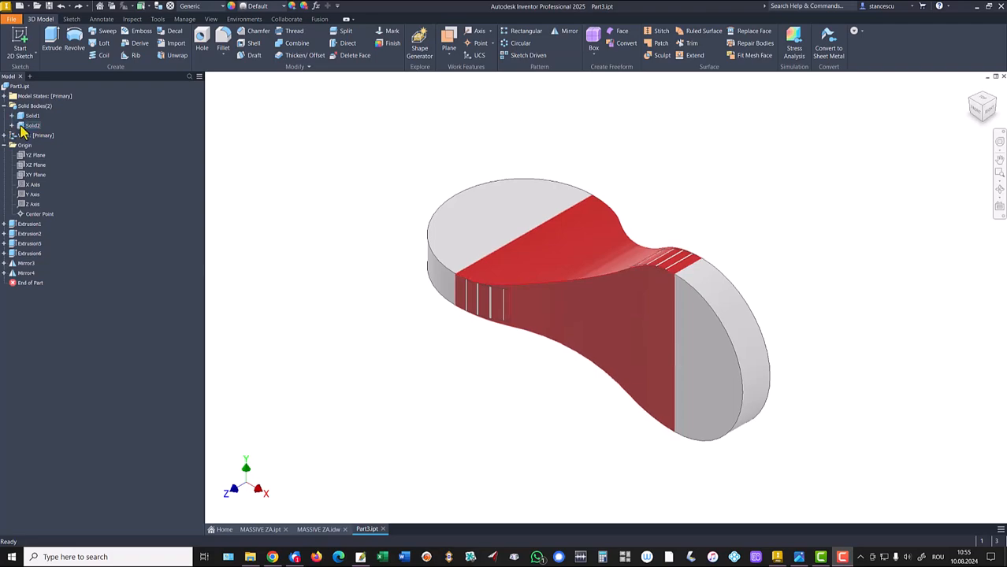
Combine the bodies with a Join, using Solid1 as the base body and Solid2 as the tool body.
click(296, 42)
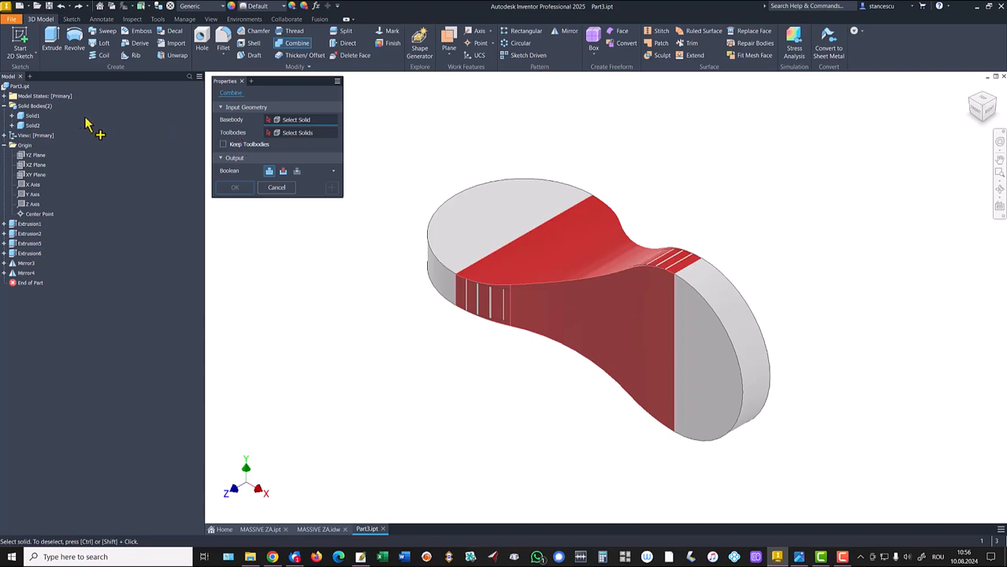
click(30, 116)
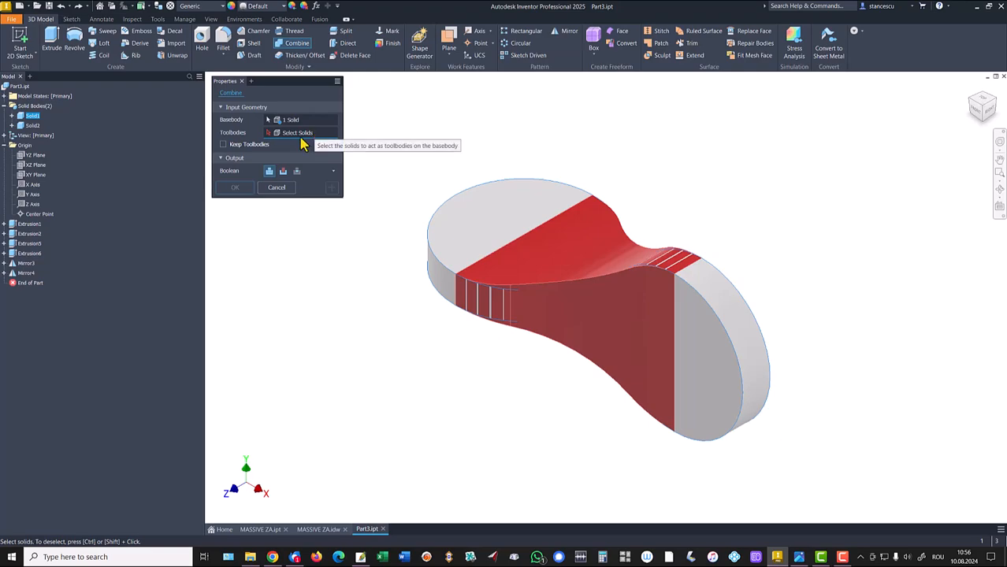
click(28, 126)
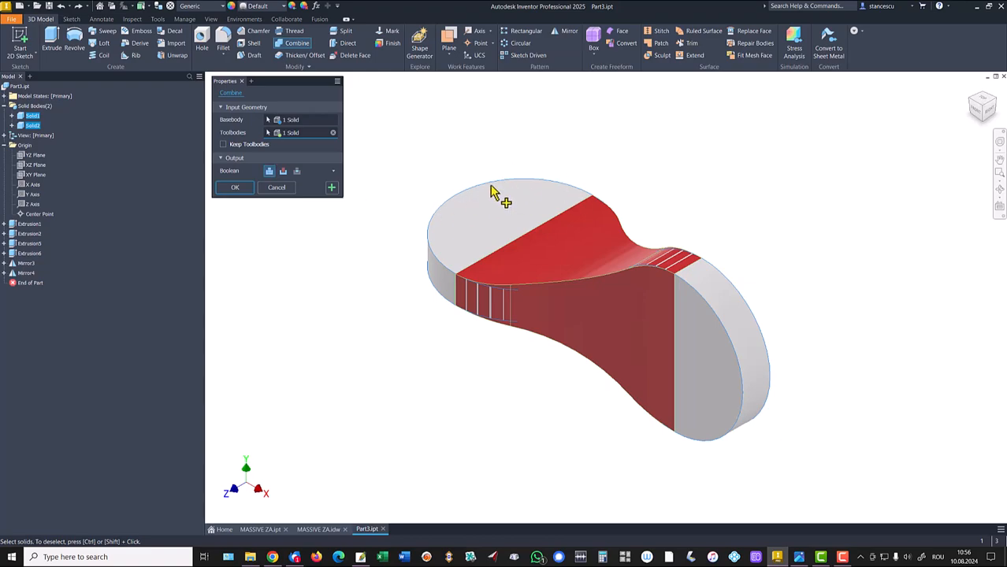
click(233, 188)
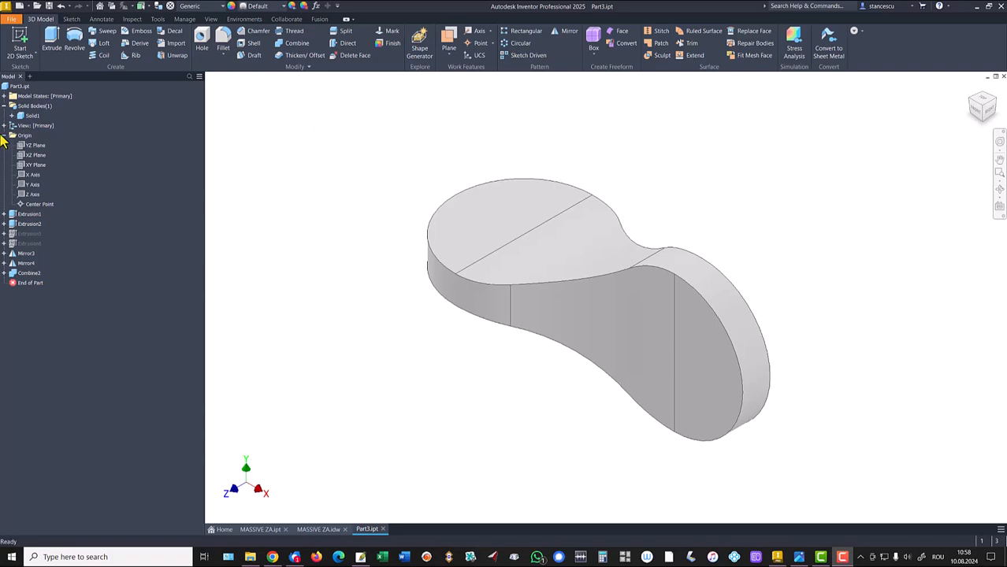
Consult the MASSIVE ZA drawing for the eye holes, and in Part3 start a sketch on the XZ plane with sliced graphics.
click(4, 106)
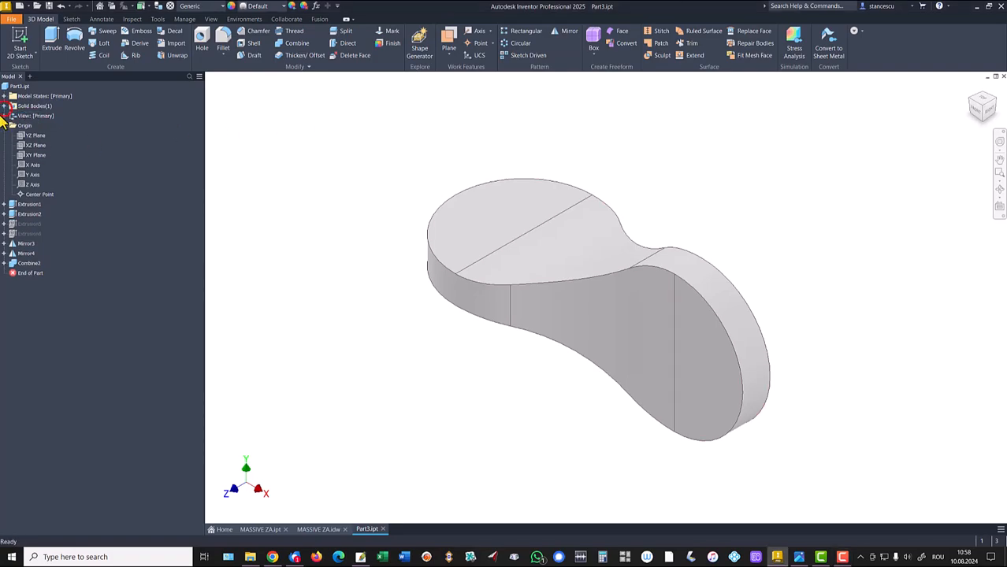
click(276, 195)
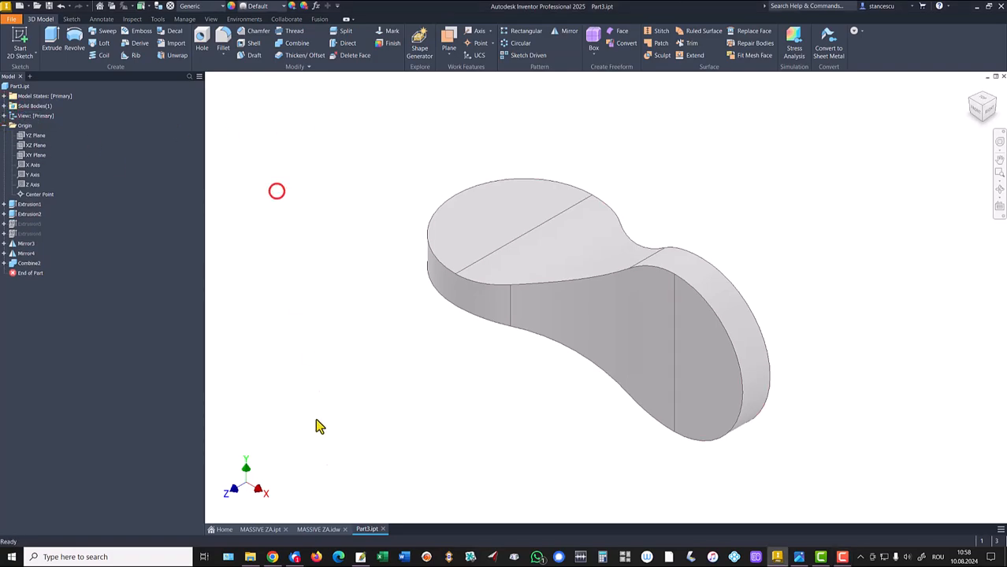
click(319, 529)
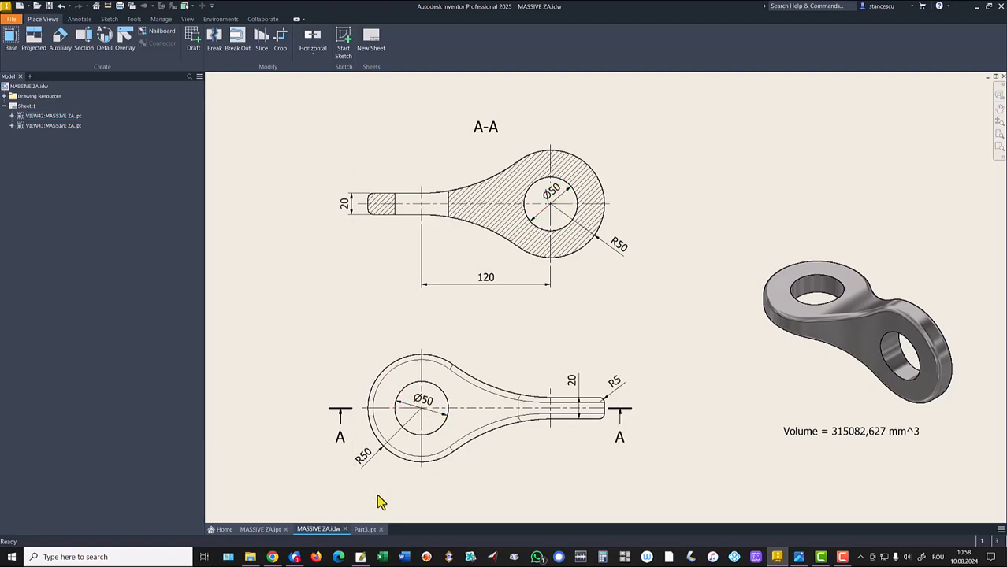
click(364, 529)
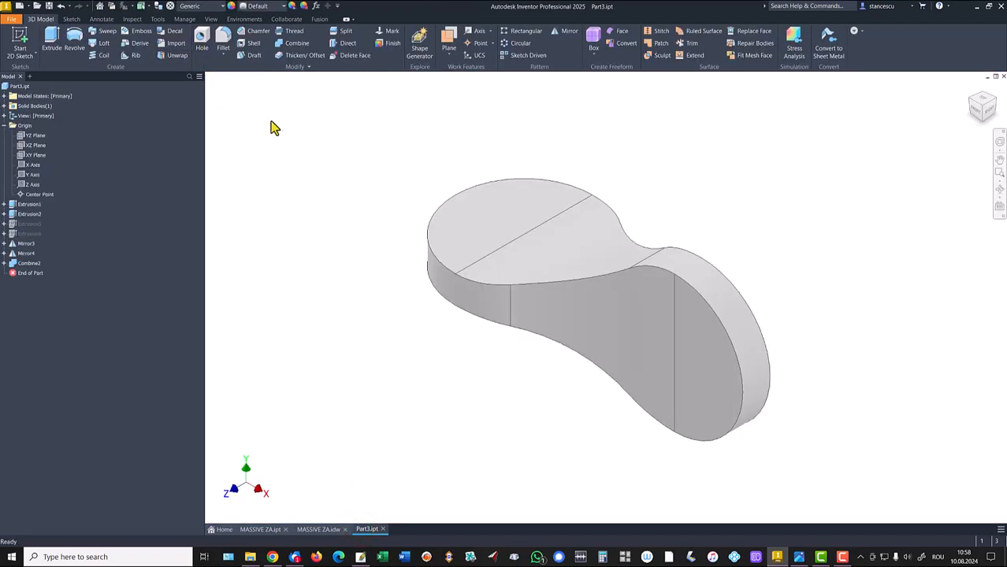
click(31, 146)
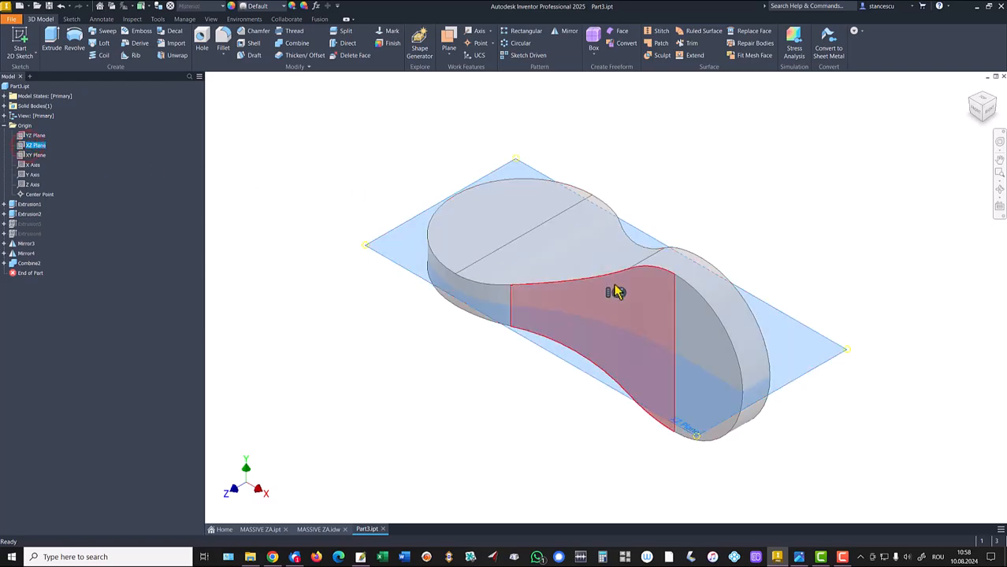
click(618, 296)
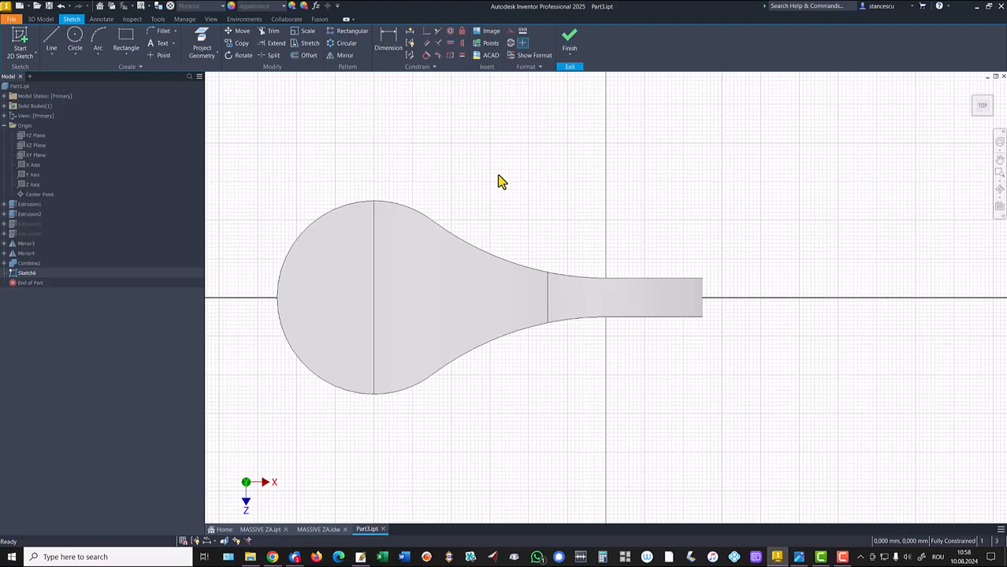
key(F7)
click(976, 106)
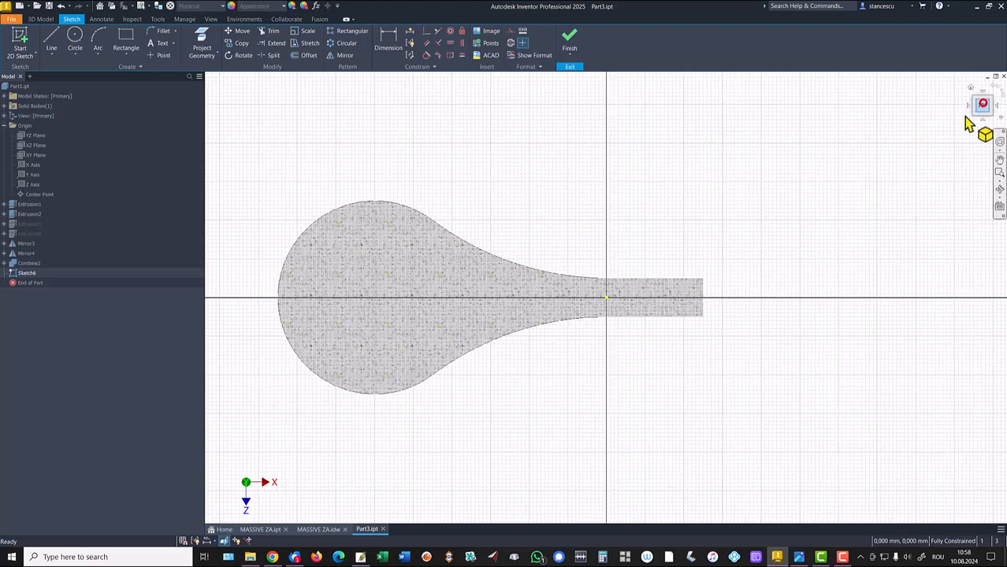
Draw a 50 mm diameter circle near the middle of the large round eye.
click(75, 36)
click(507, 287)
right_click(546, 264)
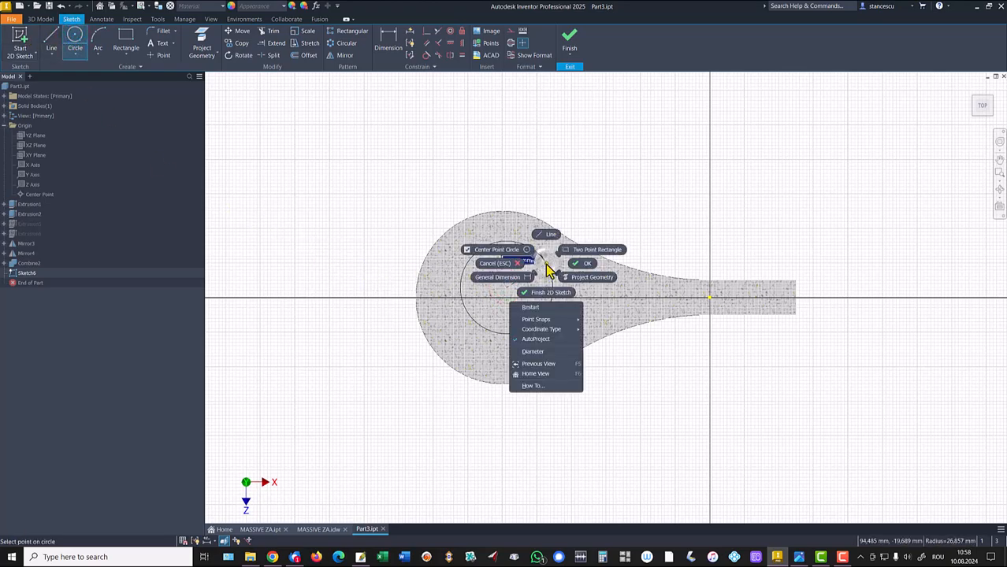
click(538, 351)
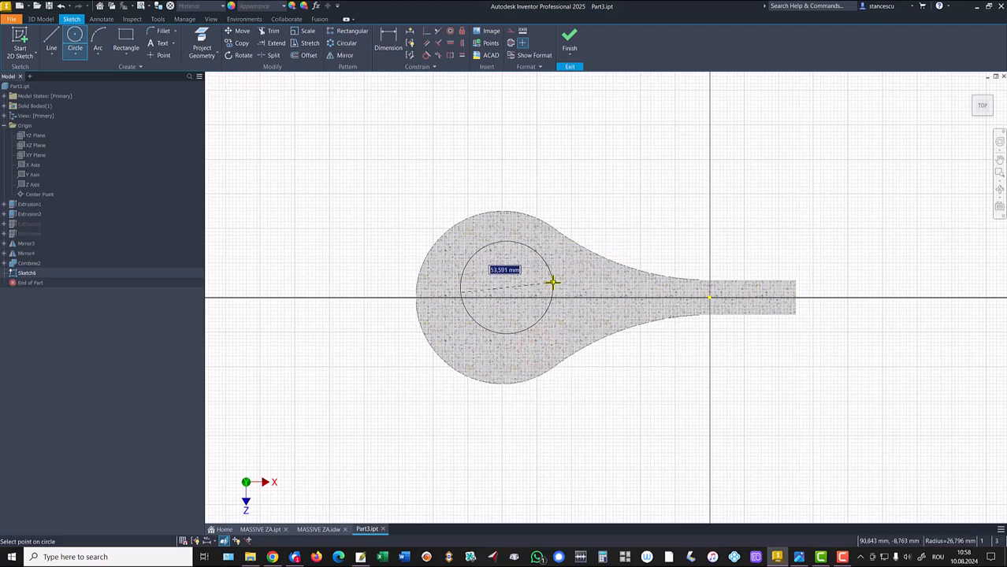
key(Return)
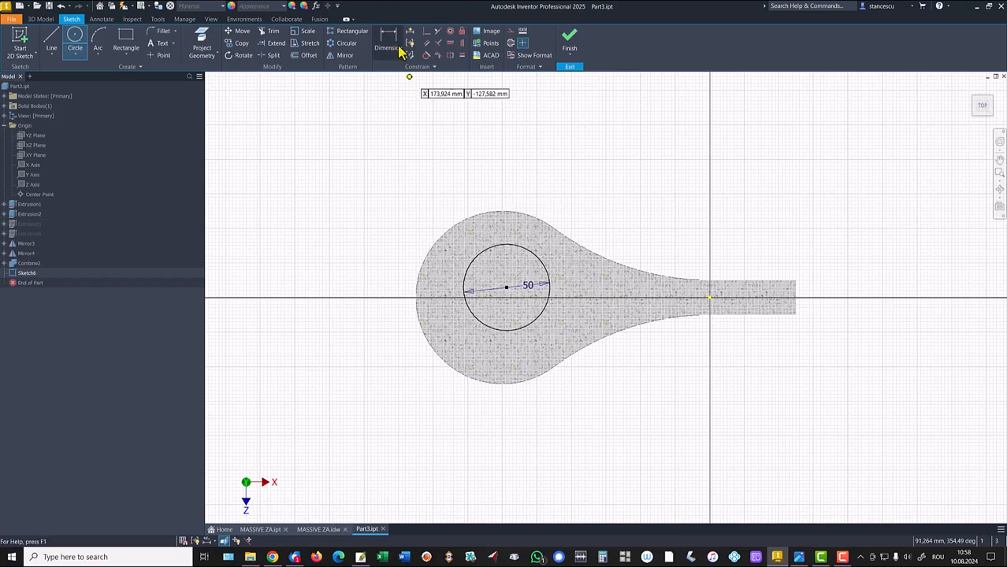
Project the large eye's outer arc, make the 50 mm circle's centre coincident with the arc's centre, and finish the sketch.
click(201, 44)
click(443, 238)
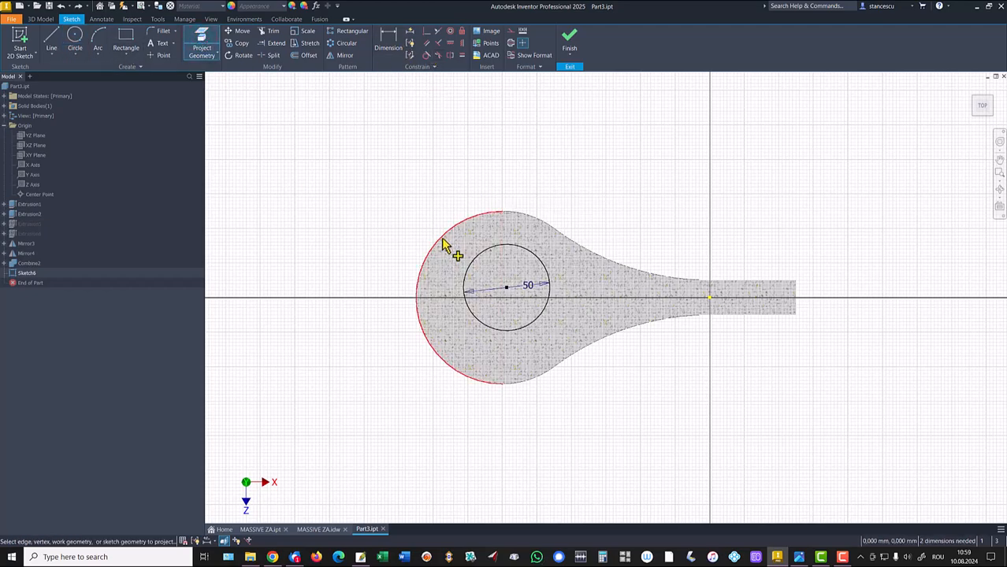
key(Escape)
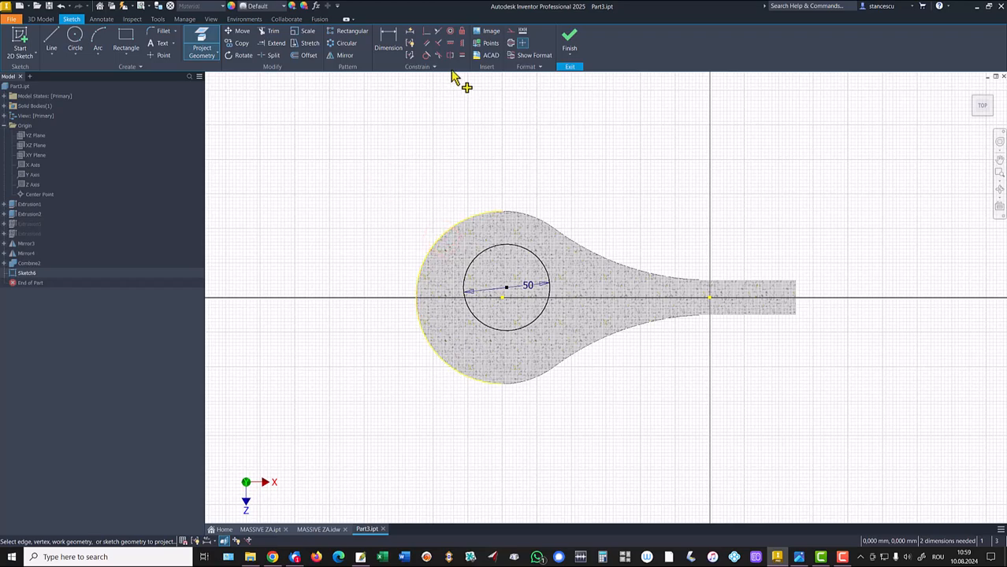
click(426, 35)
click(506, 286)
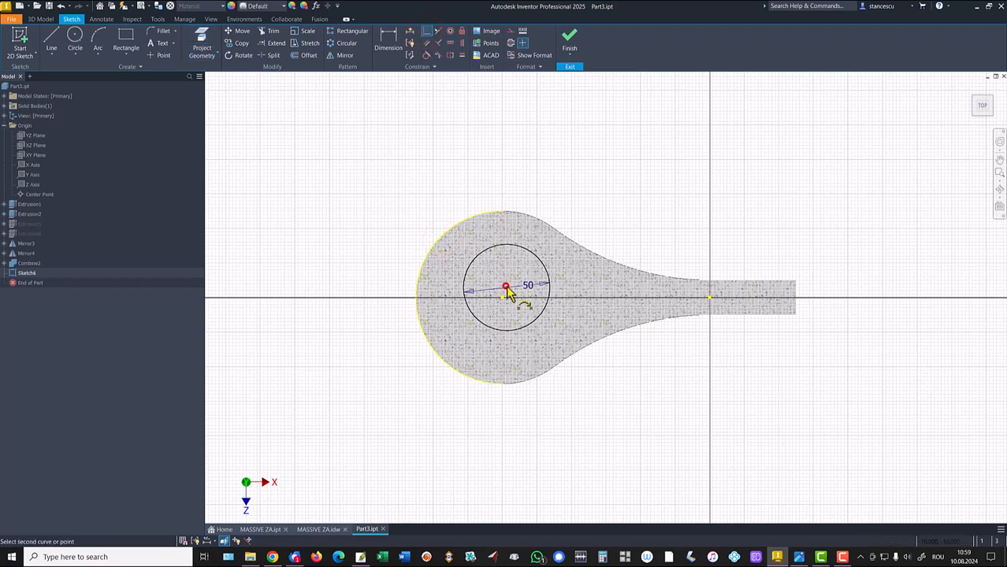
click(501, 298)
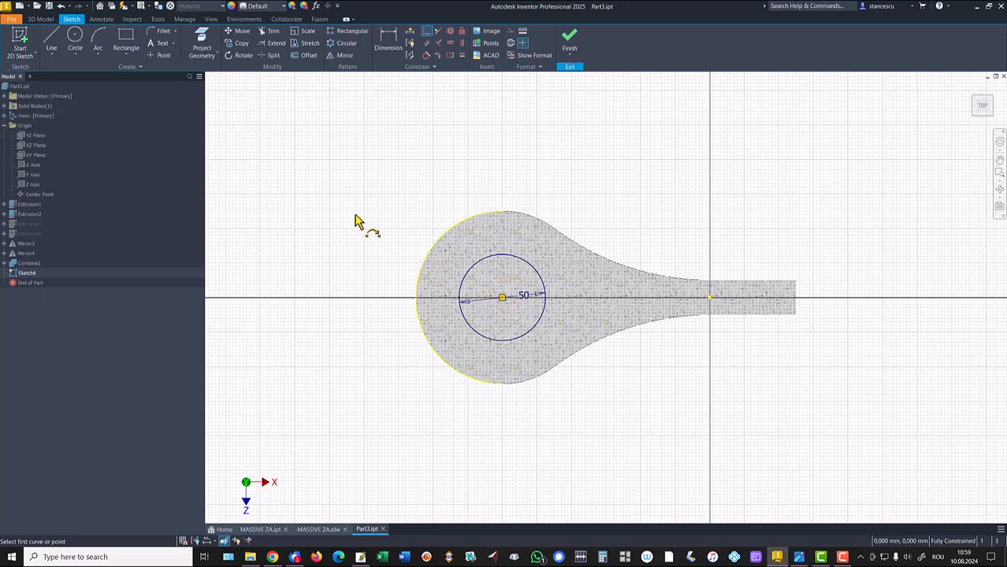
click(569, 37)
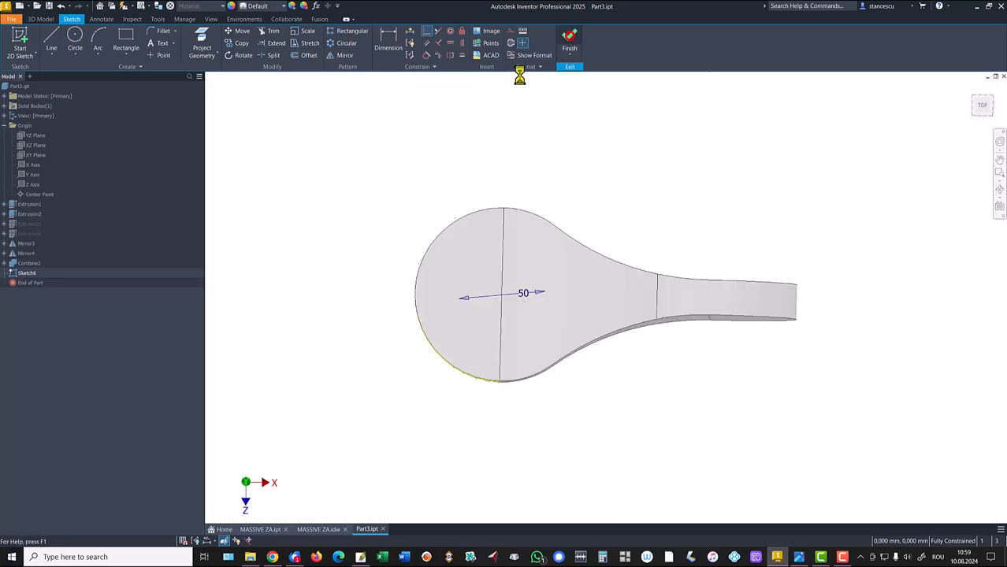
Cut the circle through the horizontal eye with a symmetric Extrude set to Through All.
click(51, 40)
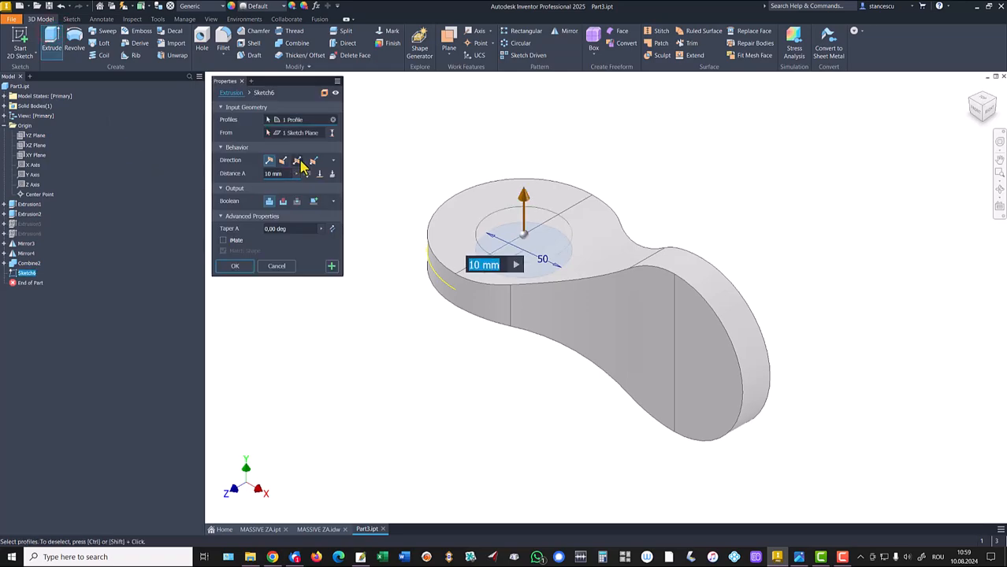
click(297, 160)
click(284, 202)
click(307, 174)
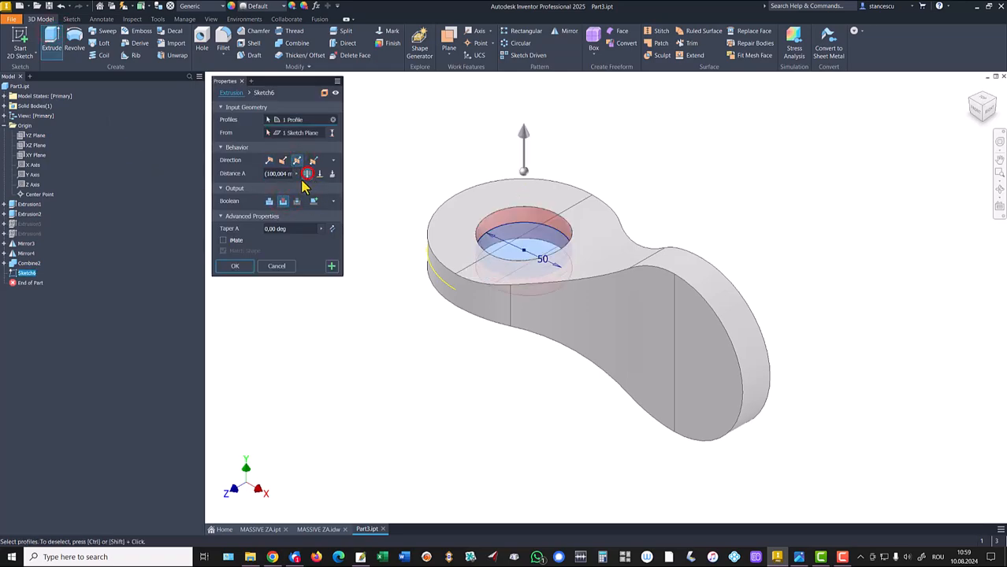
click(235, 266)
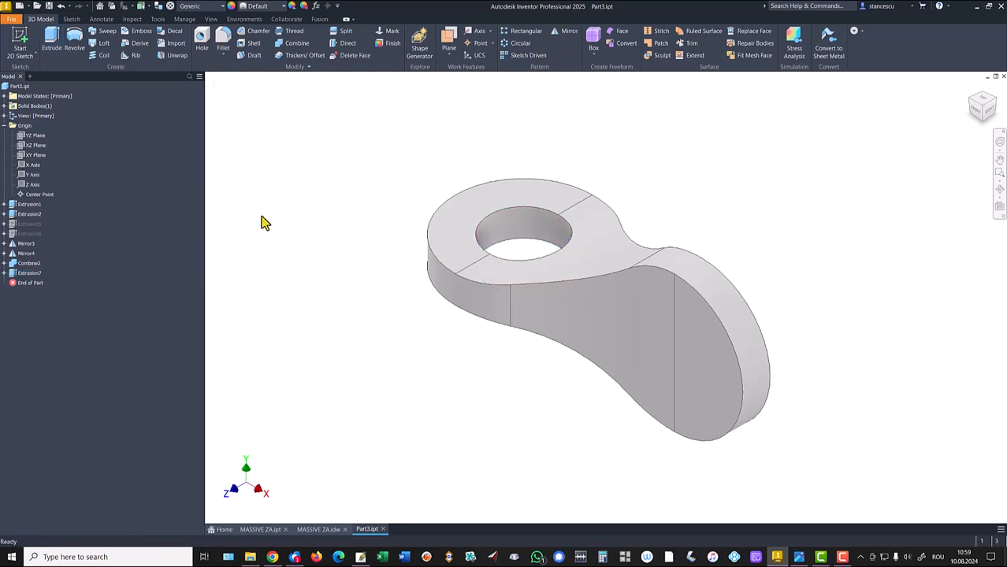
Start a sketch on the XY plane with sliced graphics and draw a 50 mm diameter circle inside the vertical eye.
click(33, 156)
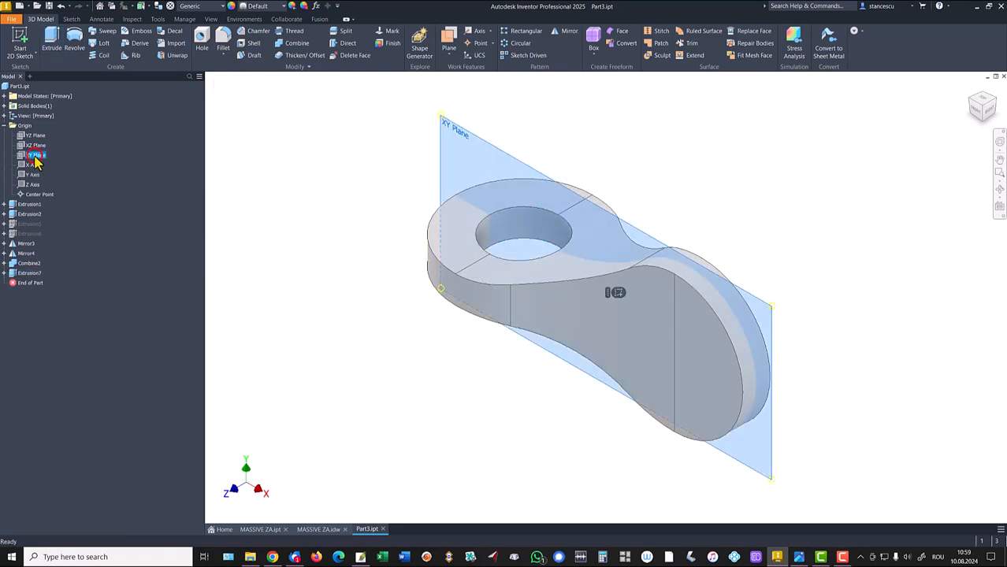
click(613, 293)
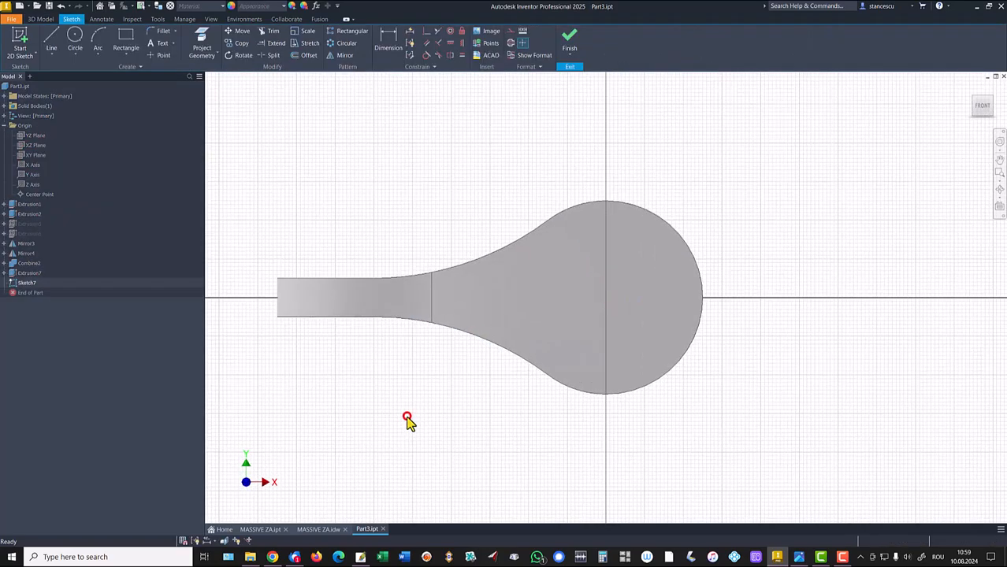
key(F7)
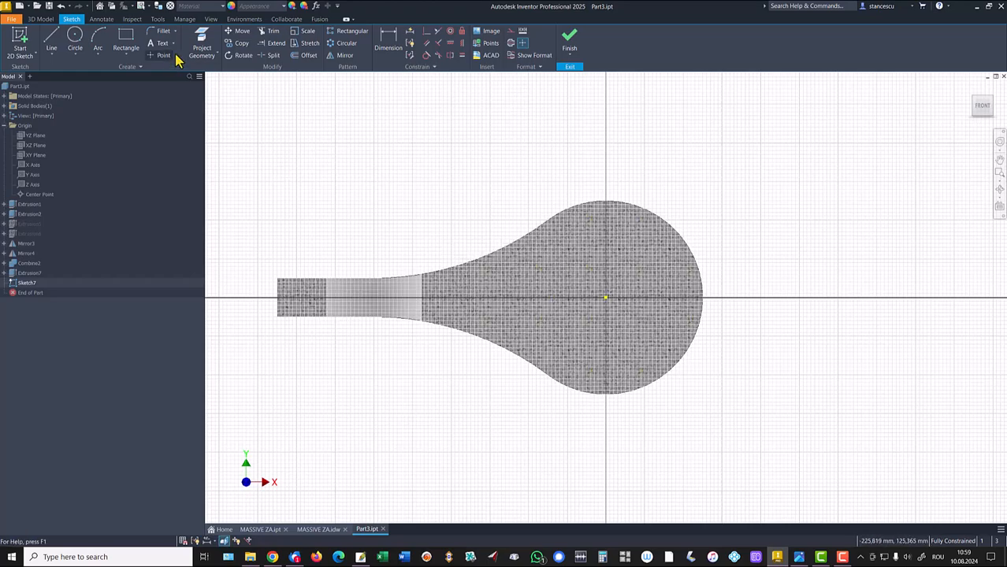
click(71, 42)
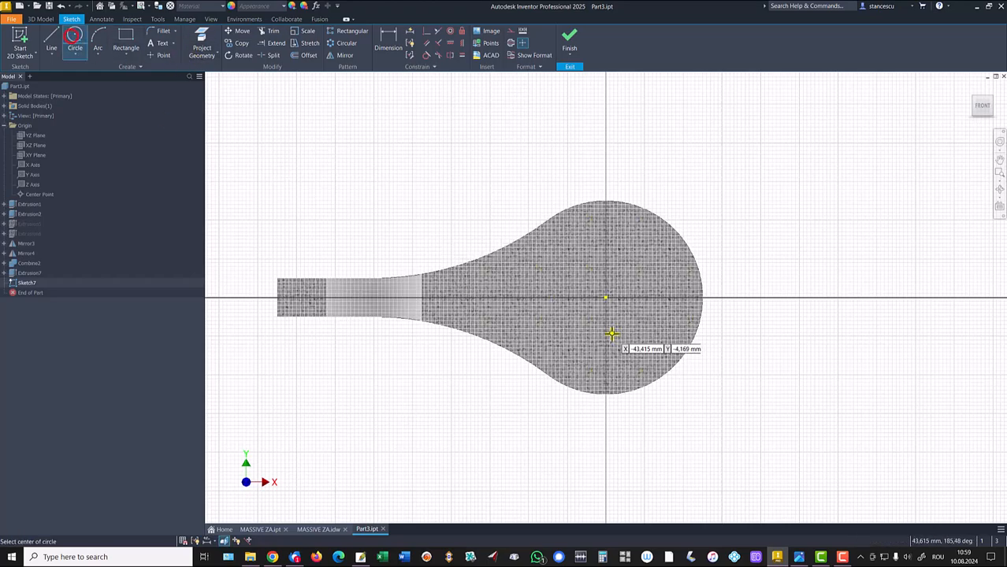
click(581, 282)
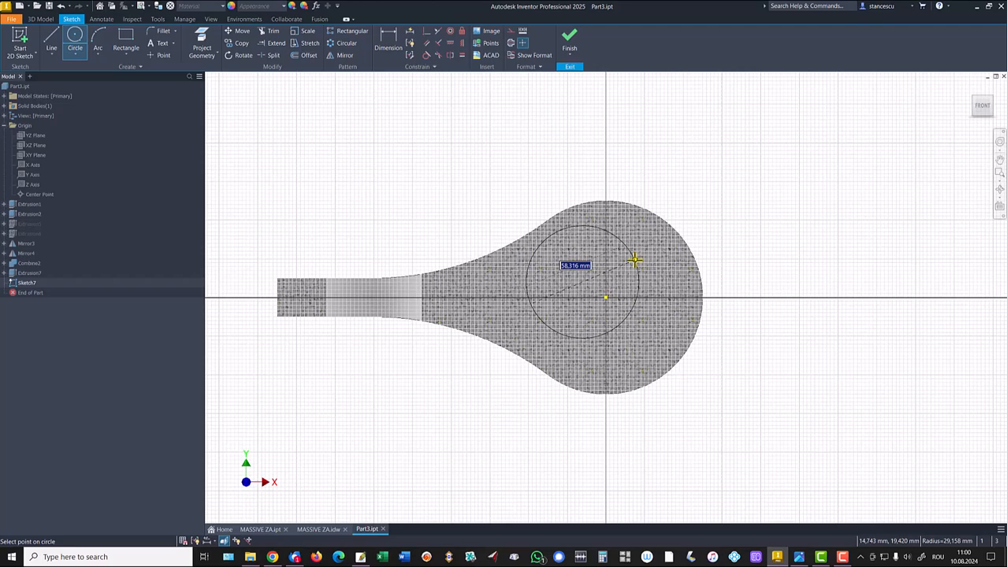
key(Return)
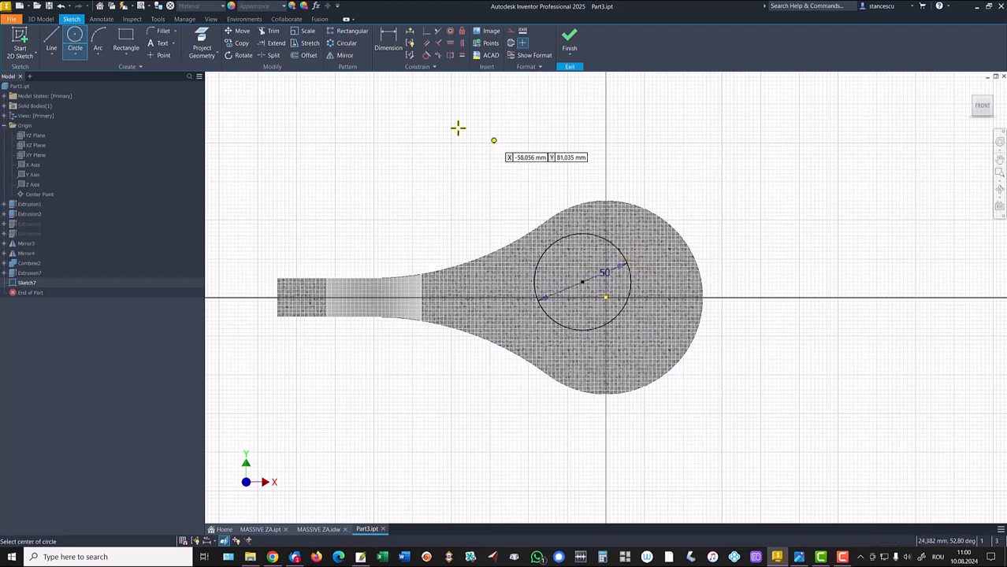
Make the circle's centre coincident with the origin point at the vertical eye's centre and finish the sketch.
click(425, 34)
click(584, 283)
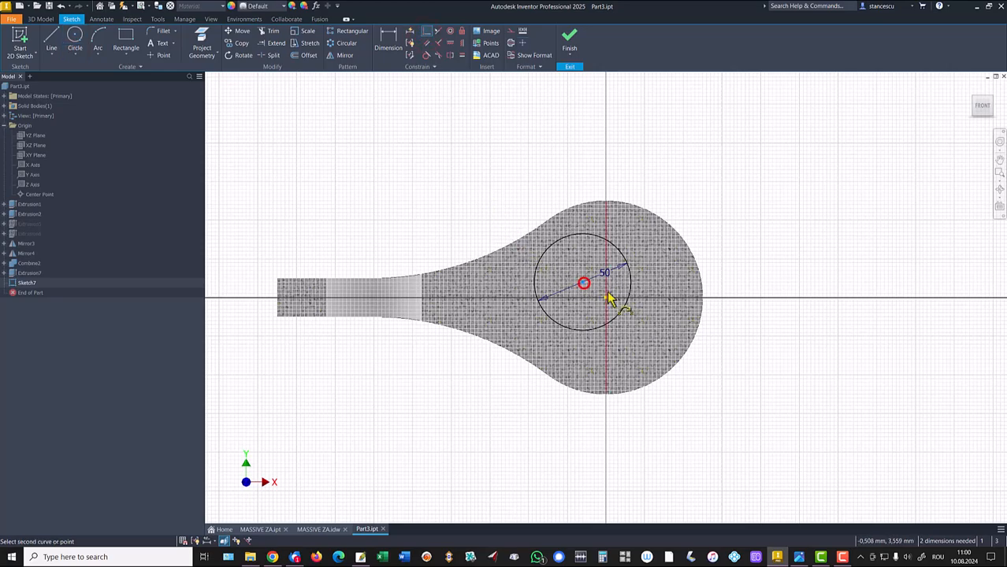
click(606, 298)
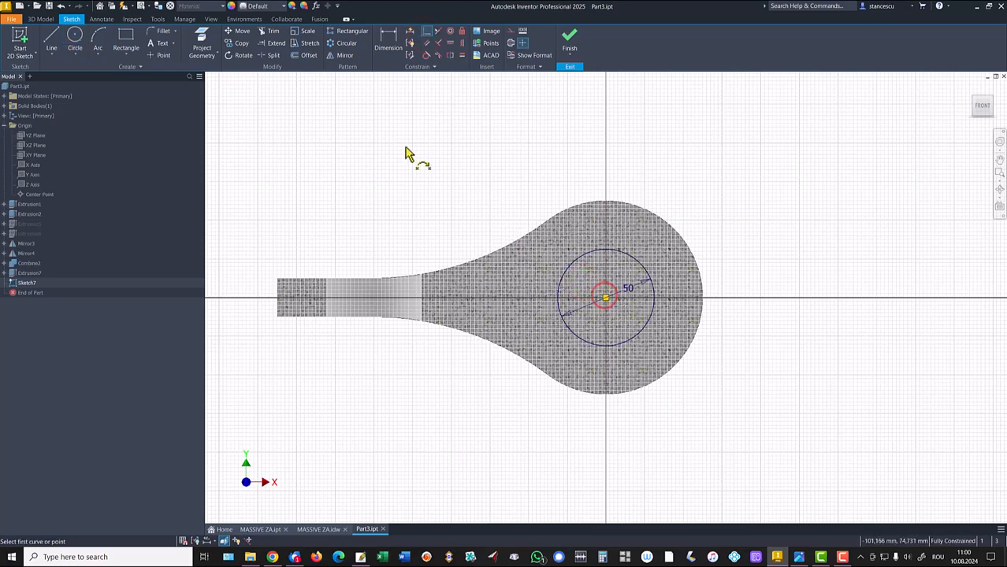
click(569, 35)
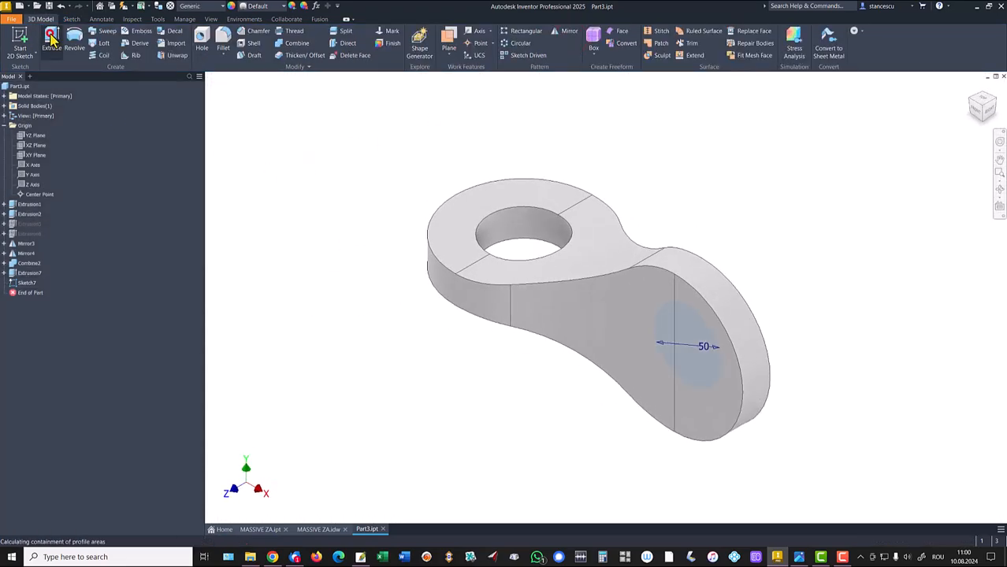
Cut the circle through the vertical eye with a symmetric Extrude set to Through All.
click(51, 39)
click(295, 162)
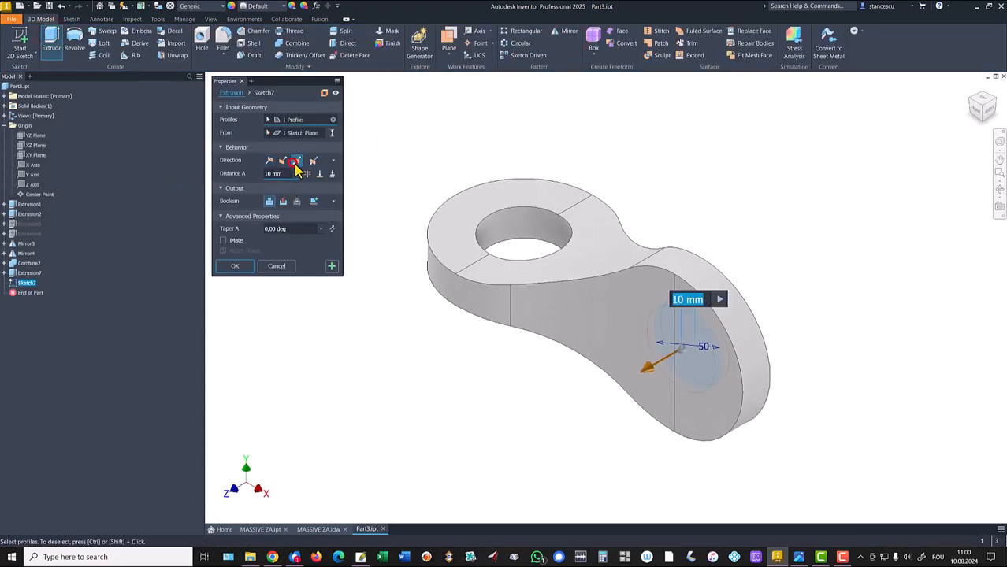
click(307, 174)
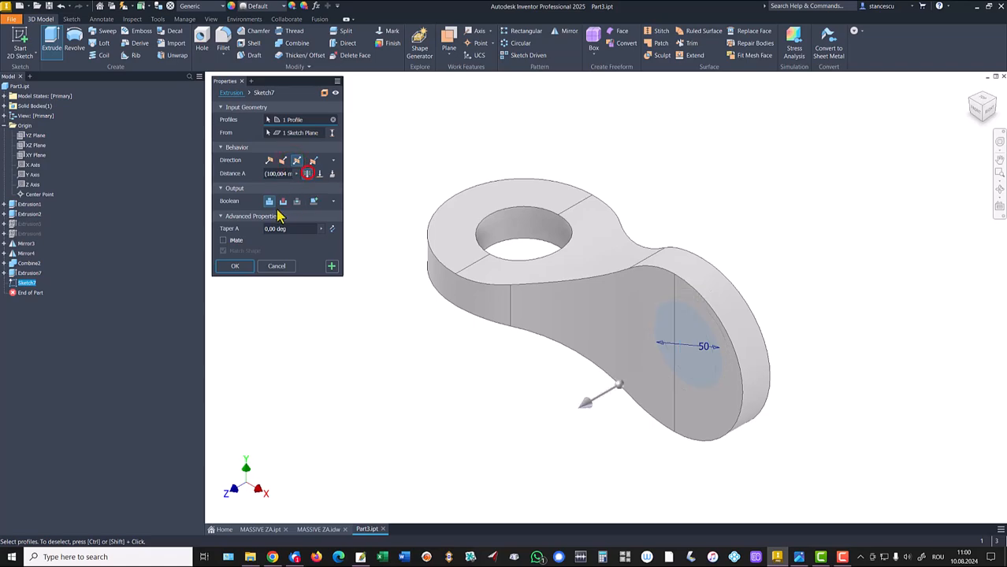
click(284, 201)
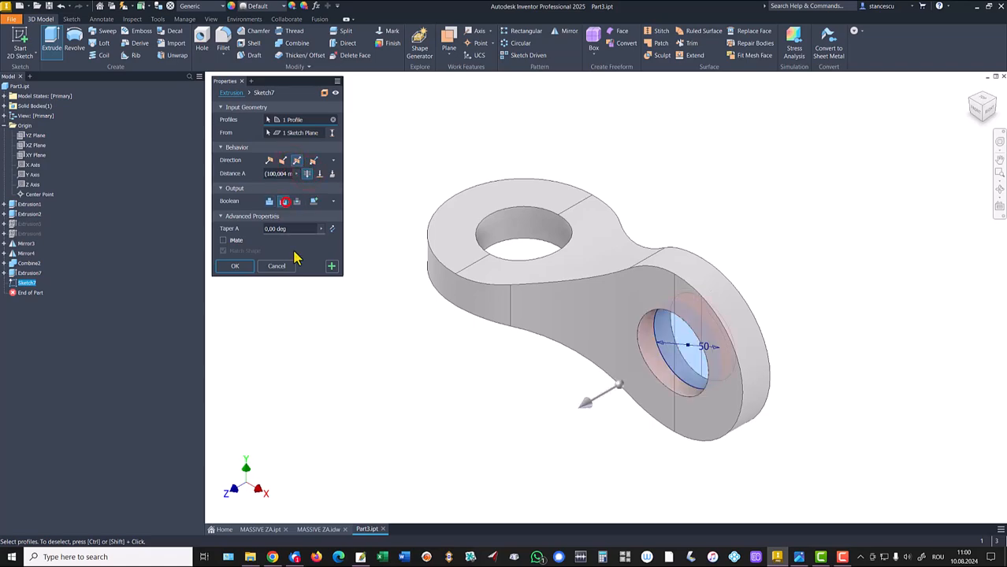
click(241, 266)
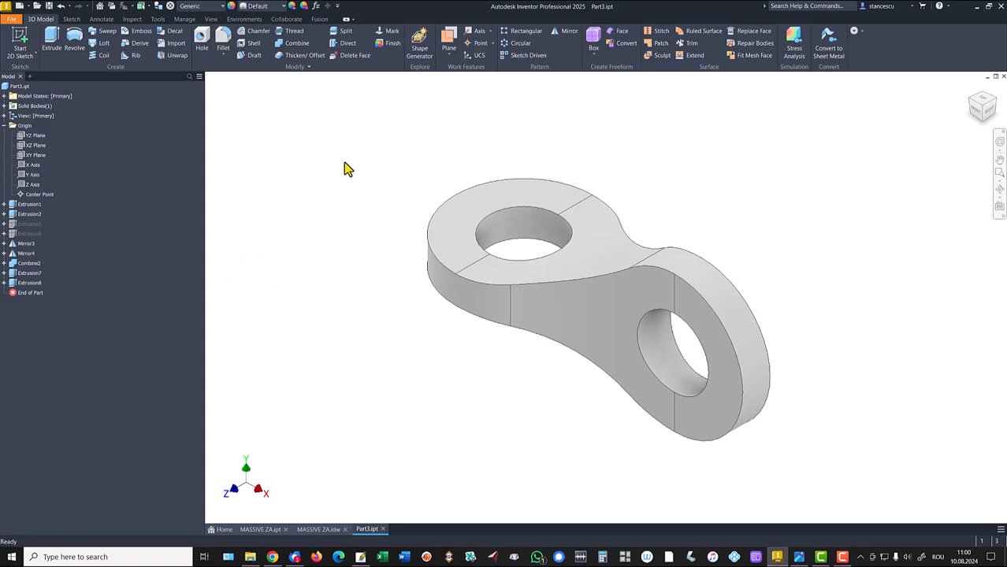
Consult the MASSIVE ZA drawing, and in Part3 fillet the link's outer outline edges with a 5 mm radius.
click(318, 529)
click(486, 290)
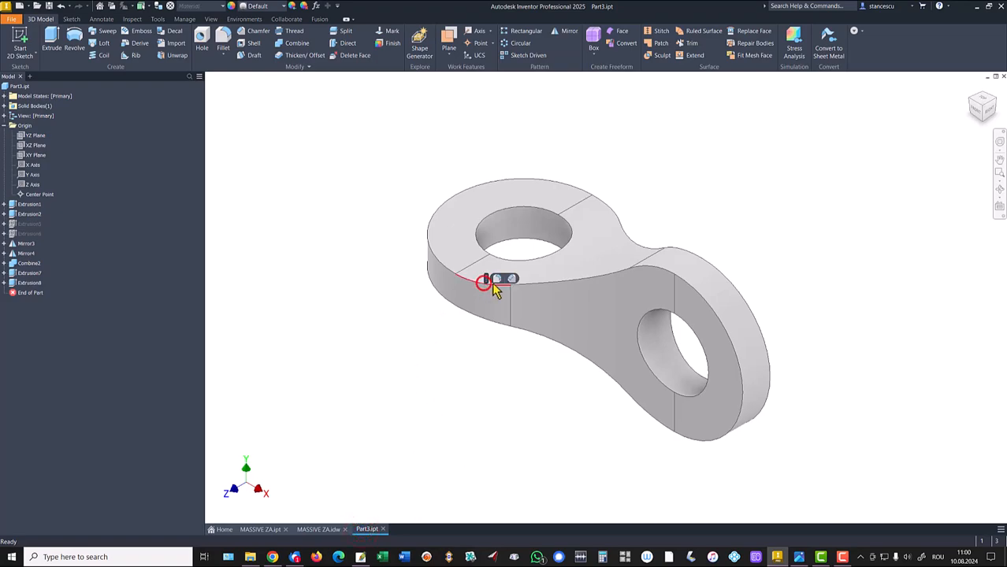
click(495, 277)
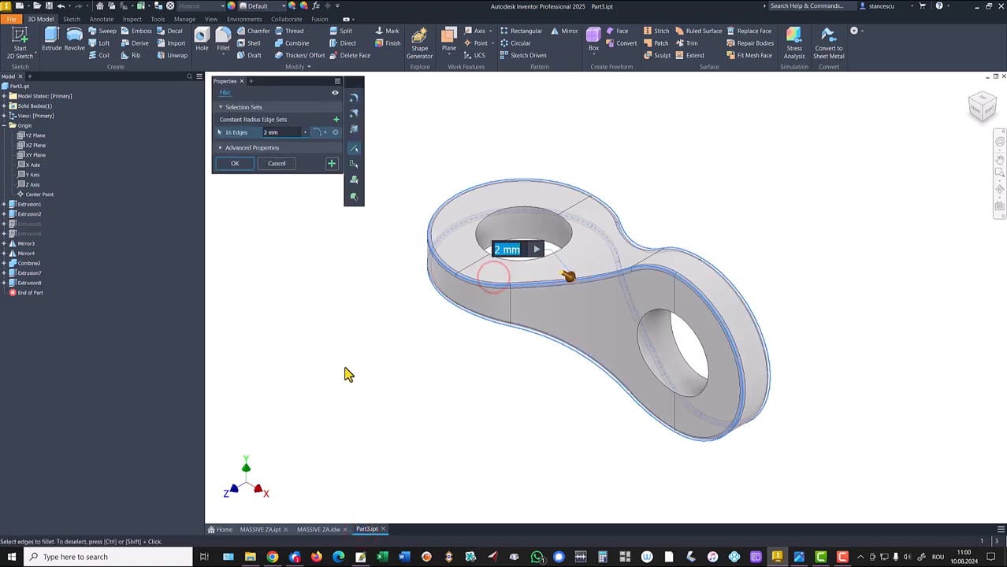
text(5)
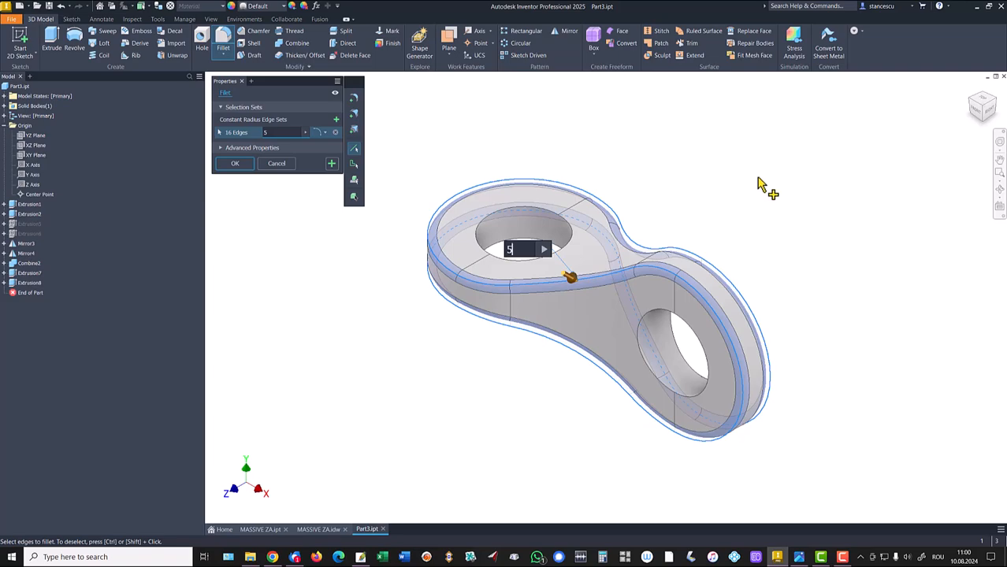
click(237, 164)
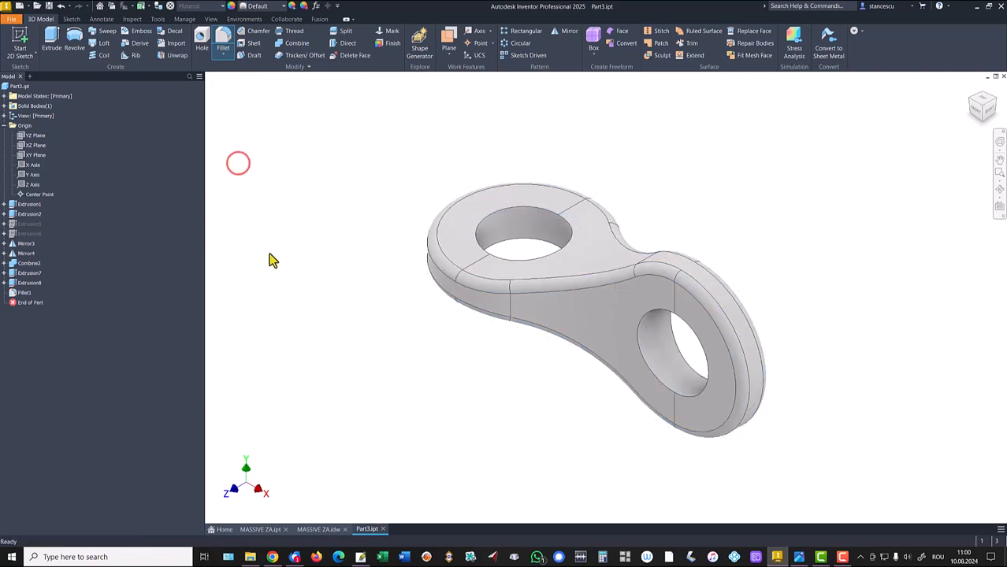
click(308, 178)
click(285, 162)
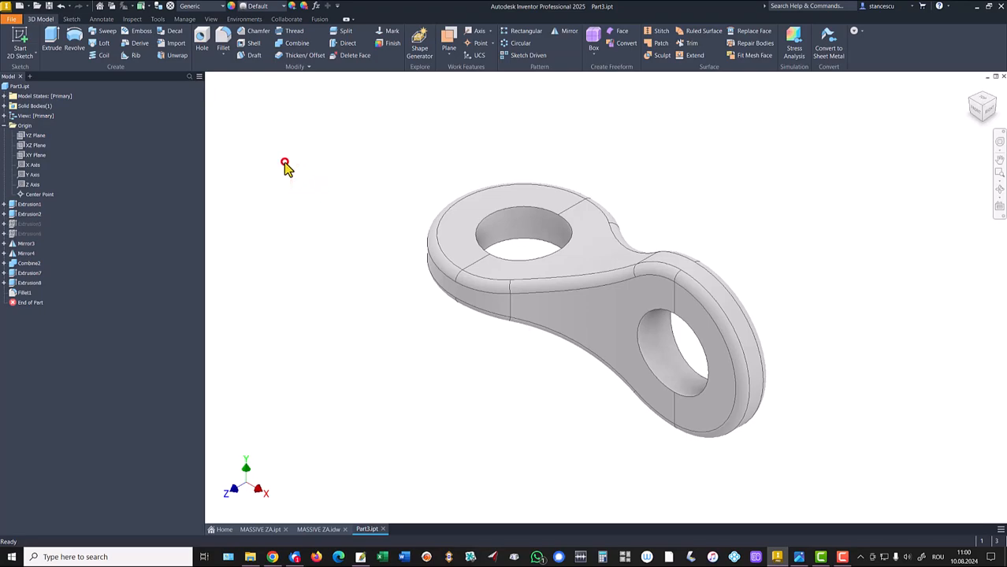
Collapse the Origin folder, update the physical iProperties of Part3, and copy the part's volume value.
click(4, 126)
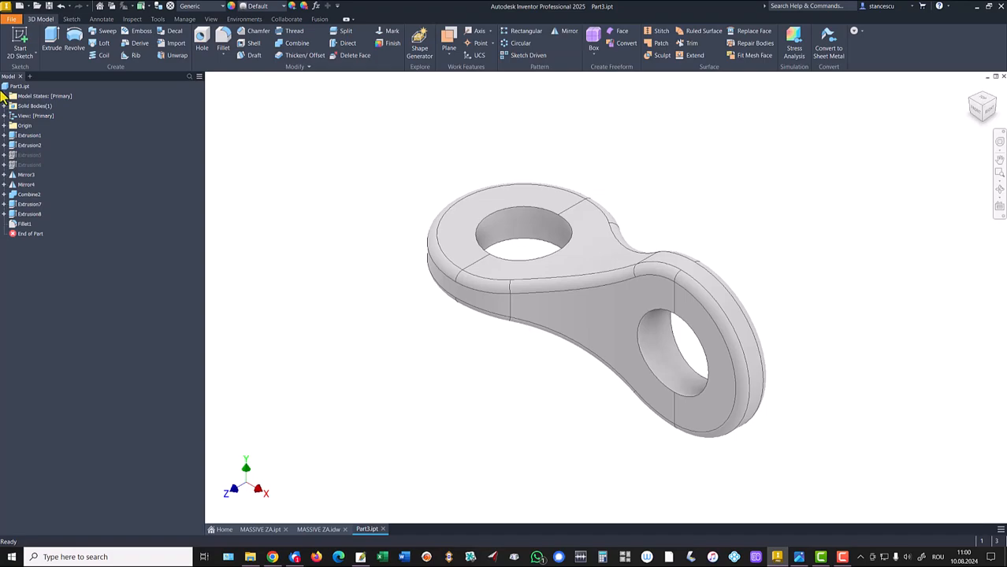
click(7, 87)
right_click(6, 86)
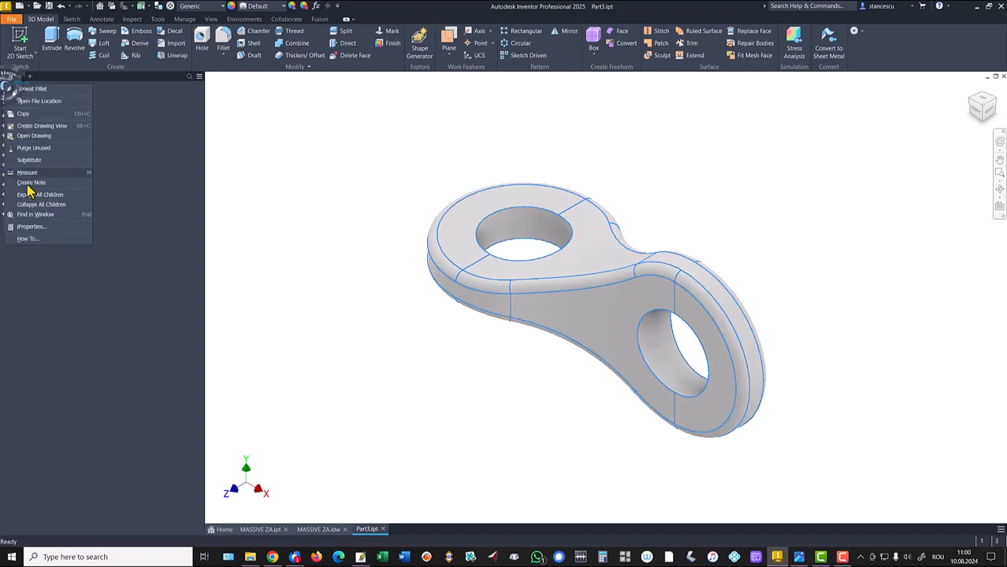
click(31, 227)
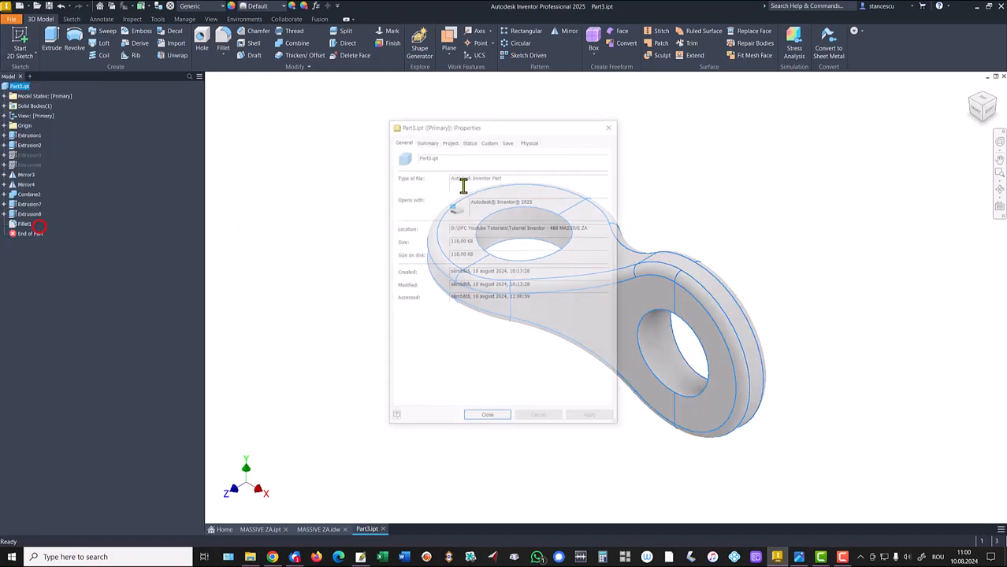
click(528, 142)
click(587, 163)
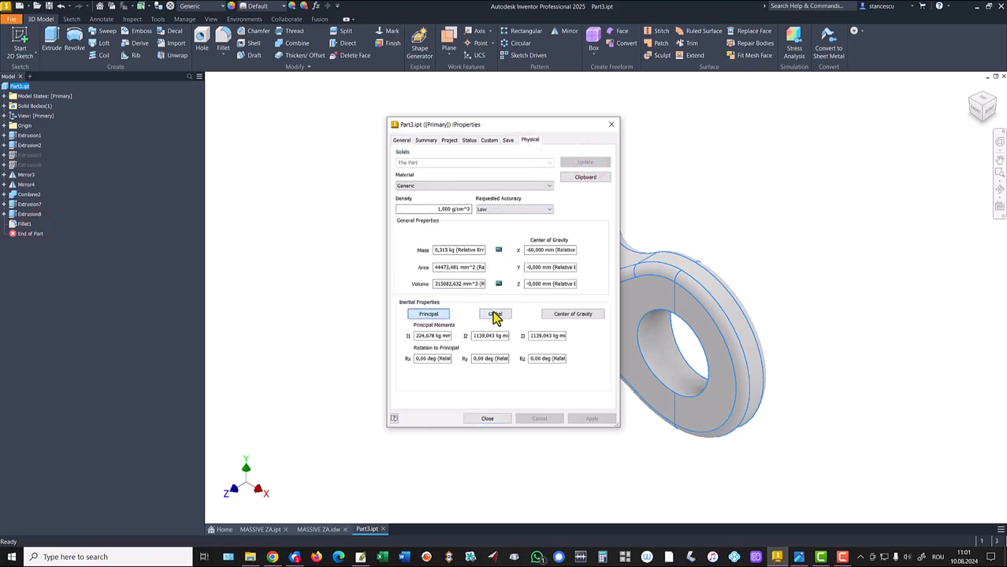
double_click(476, 285)
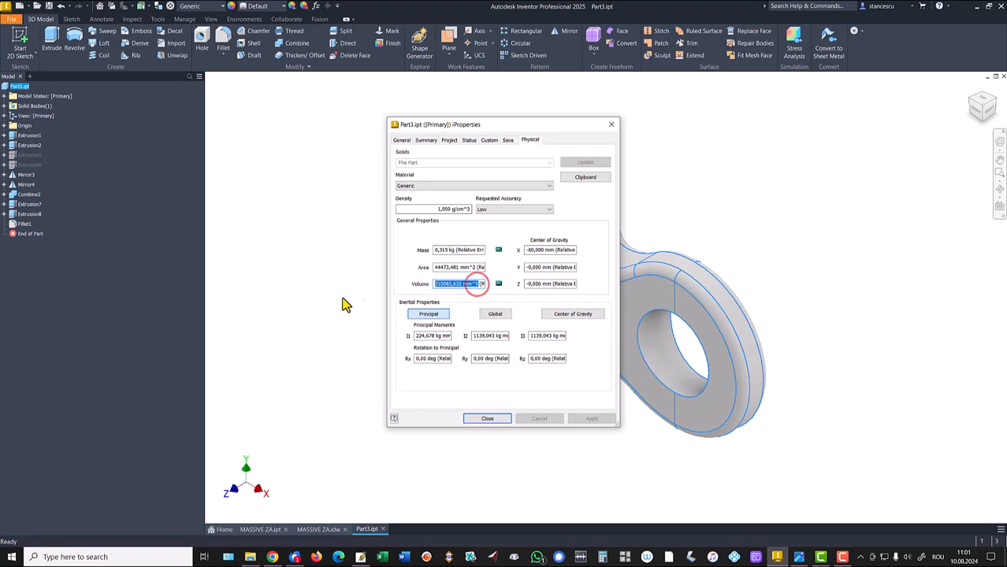
key(ctrl+c)
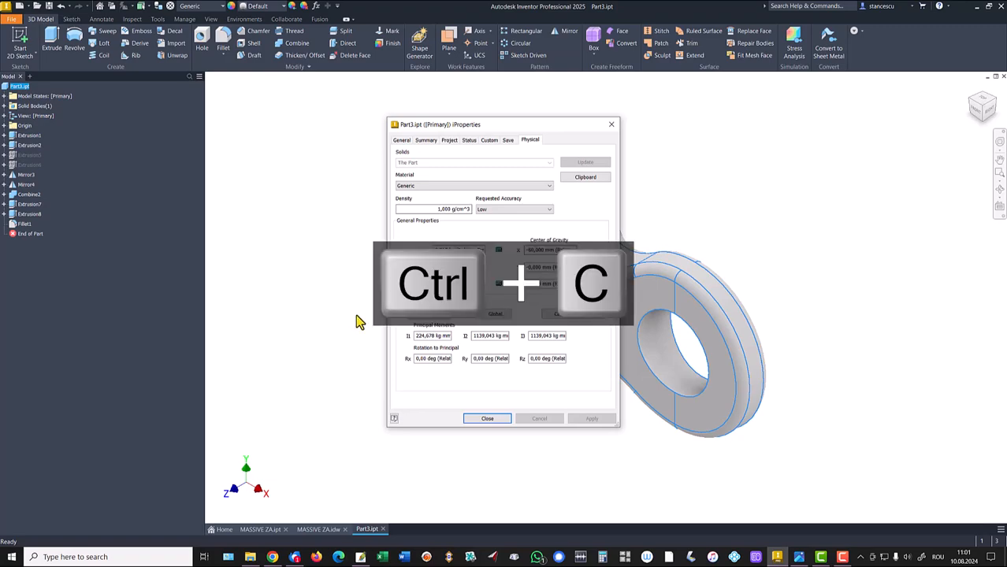
click(488, 418)
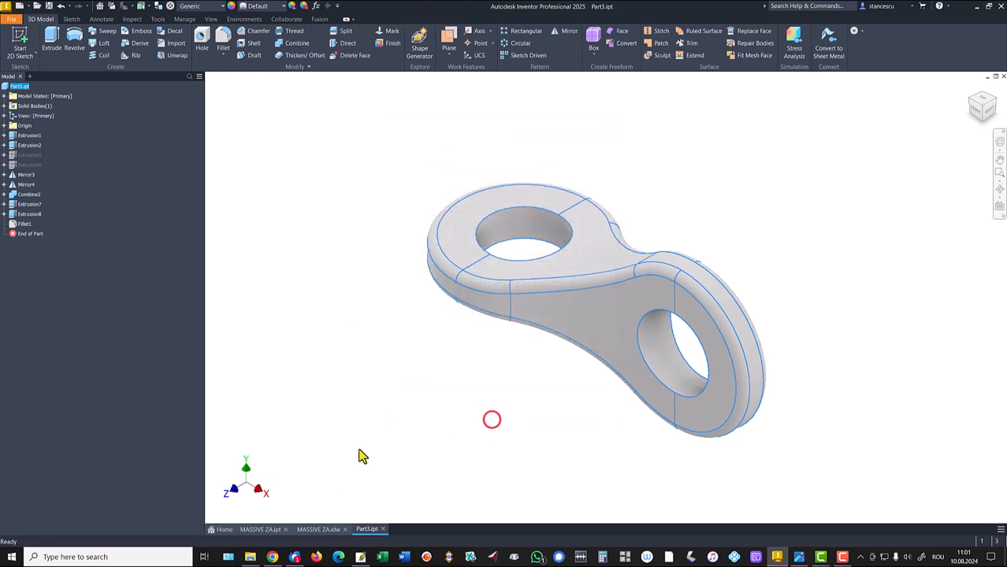
In the MASSIVE ZA drawing's volume note, replace the existing value with the copied 315082,632 mm^3, keeping the "Volume =" label on one line.
click(318, 530)
double_click(818, 431)
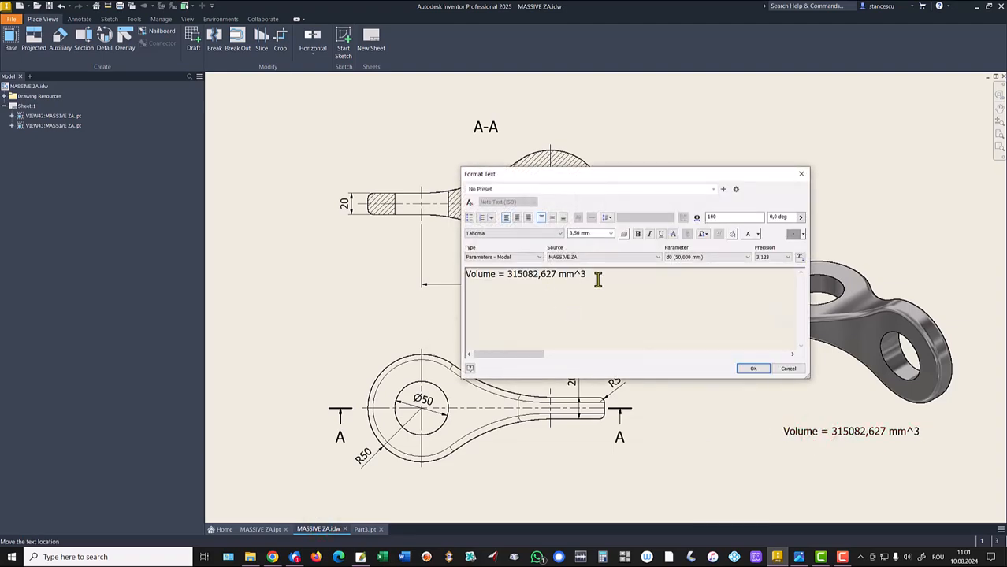
key(Return)
key(ctrl+v)
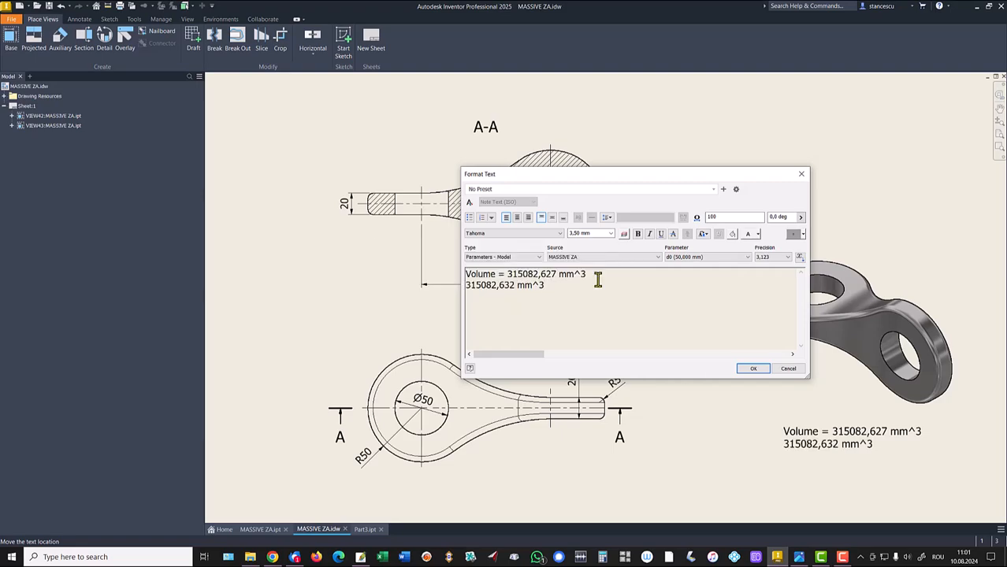
click(507, 273)
key(shift+End)
key(Delete)
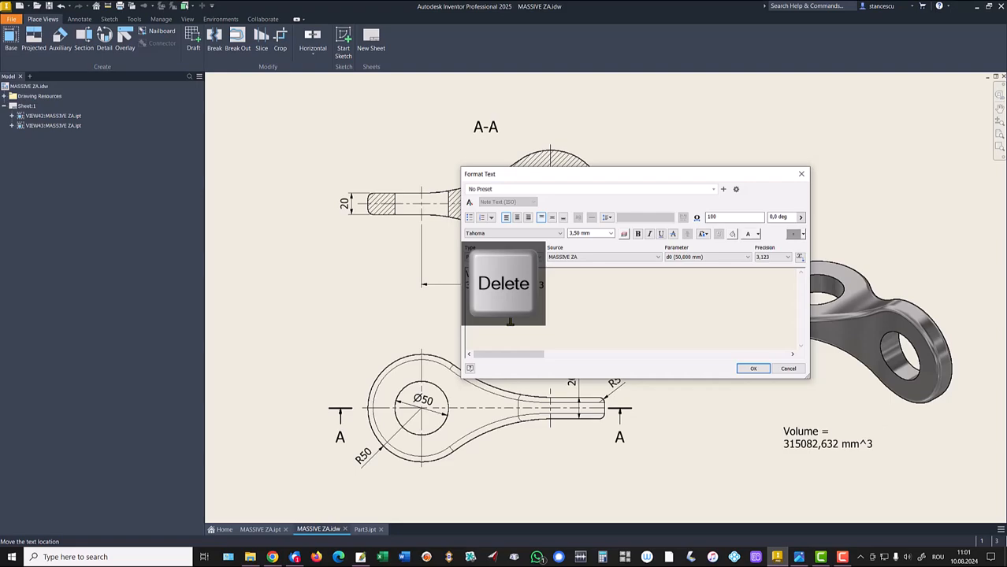
key(Delete)
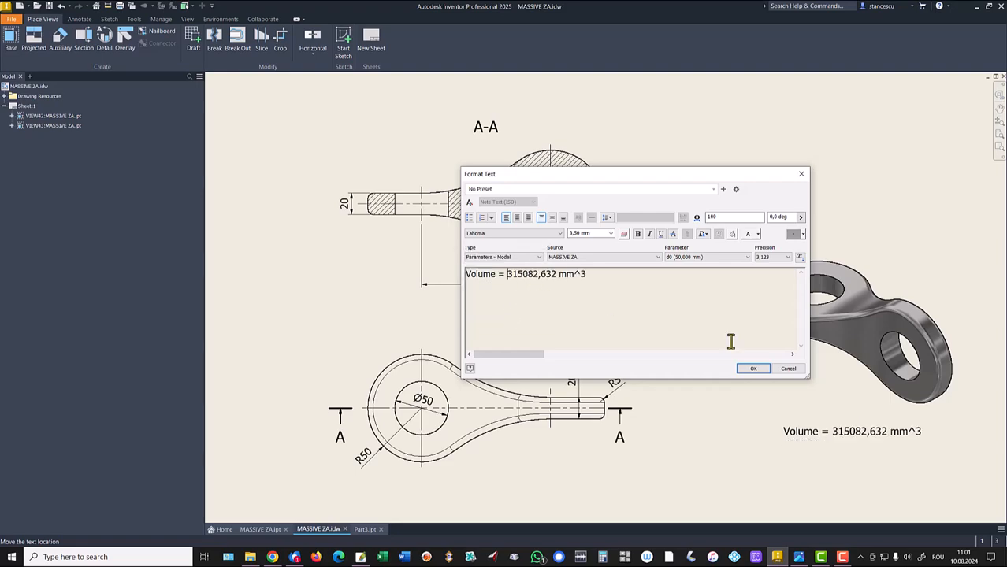
click(752, 371)
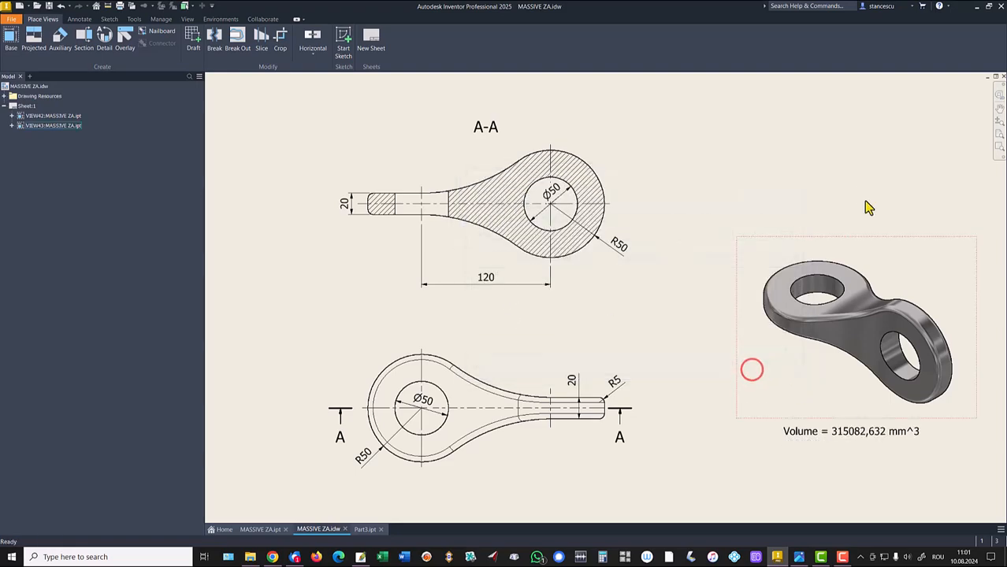
click(288, 180)
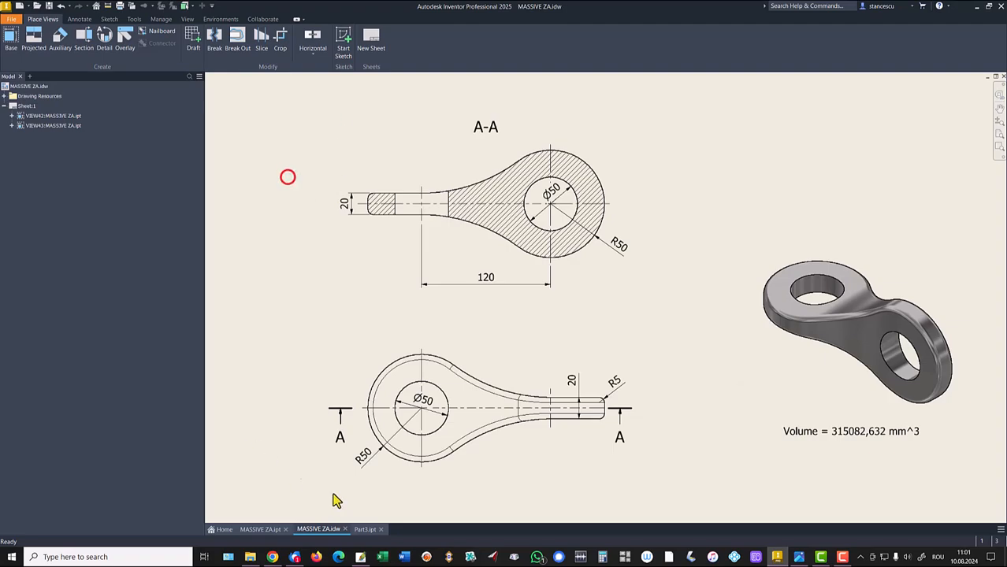
Return to Part3 and assign it the Steel, Carbon material.
click(367, 529)
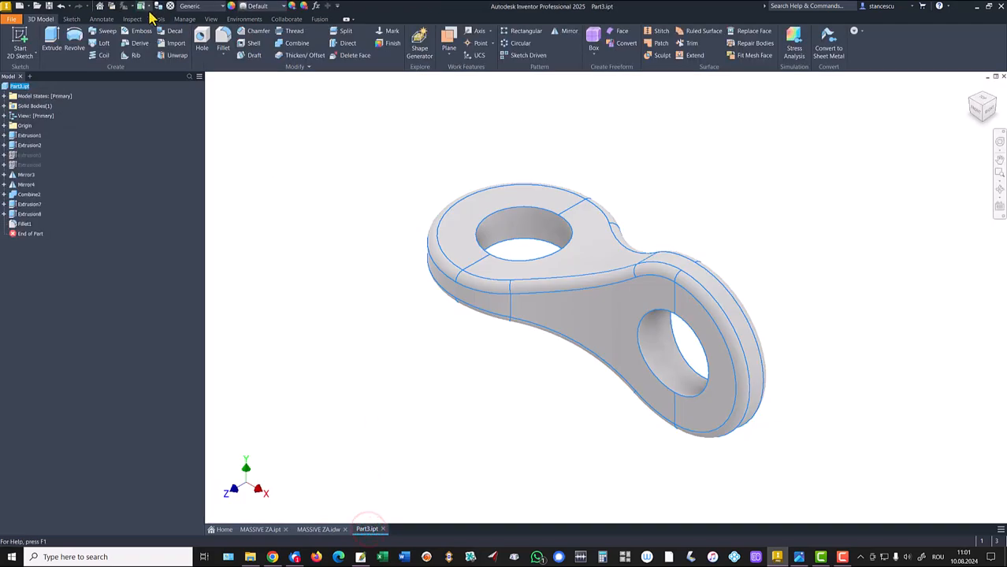
click(191, 6)
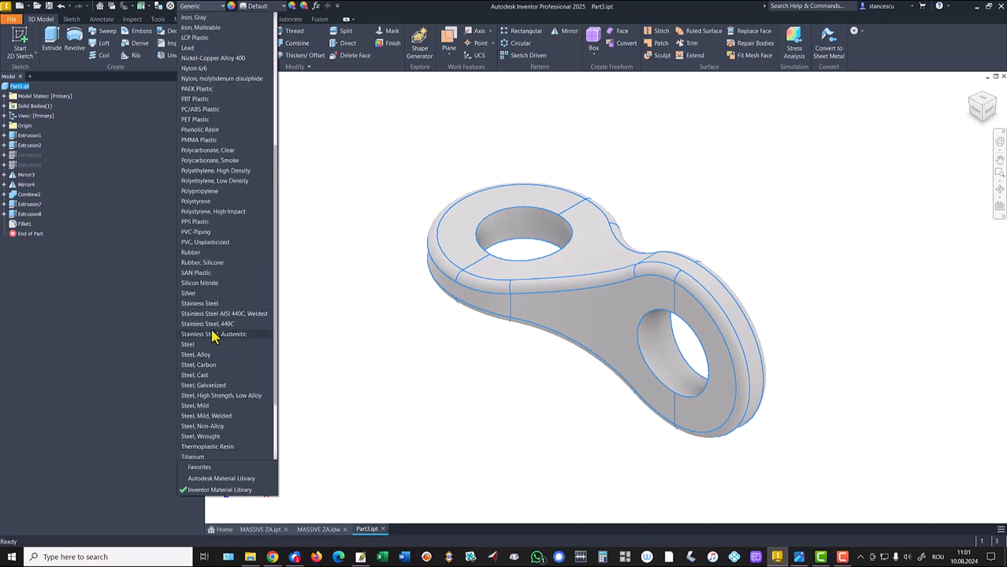
click(213, 367)
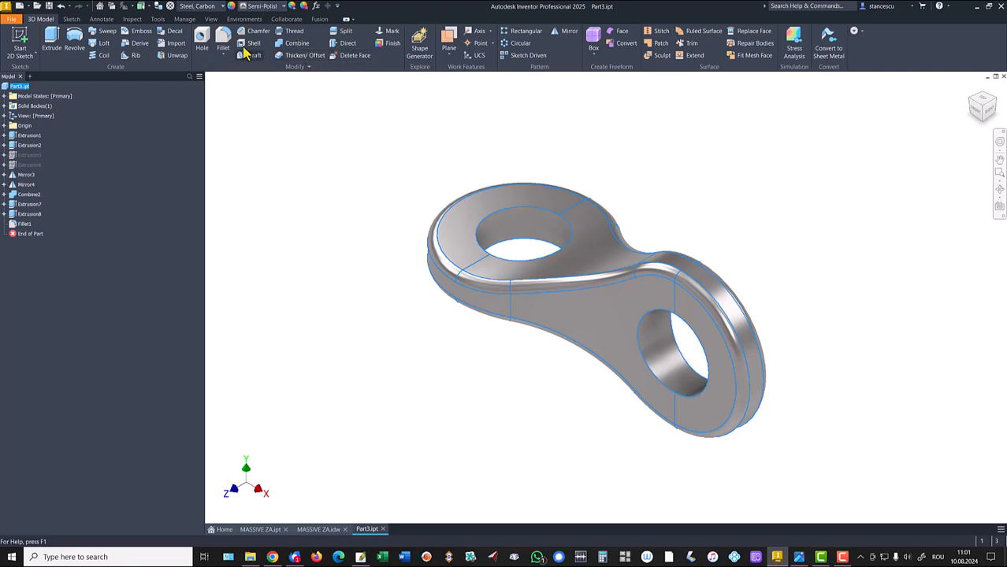
Set Part3's lighting style to Default Lights and its visual style to Shaded.
click(212, 19)
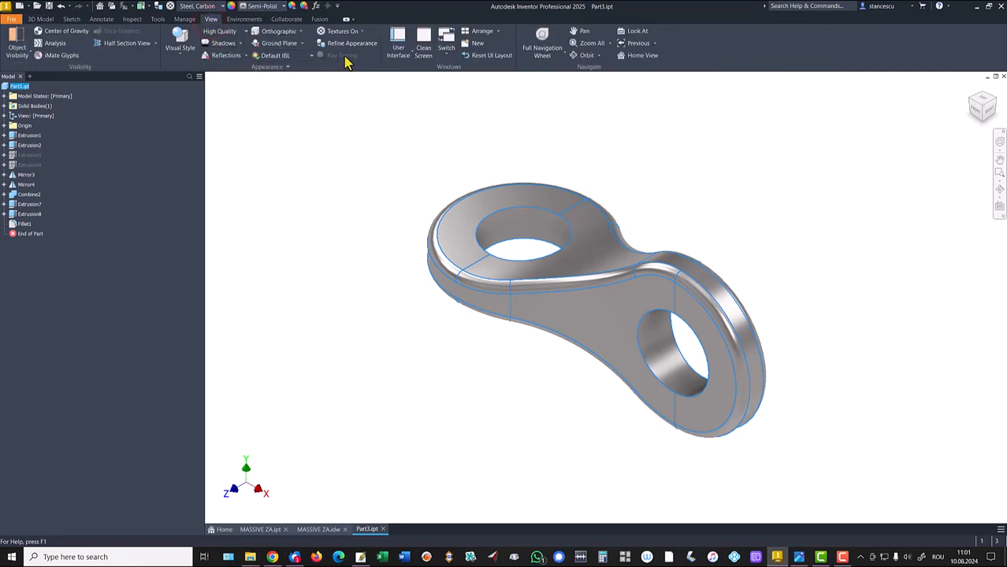
click(273, 54)
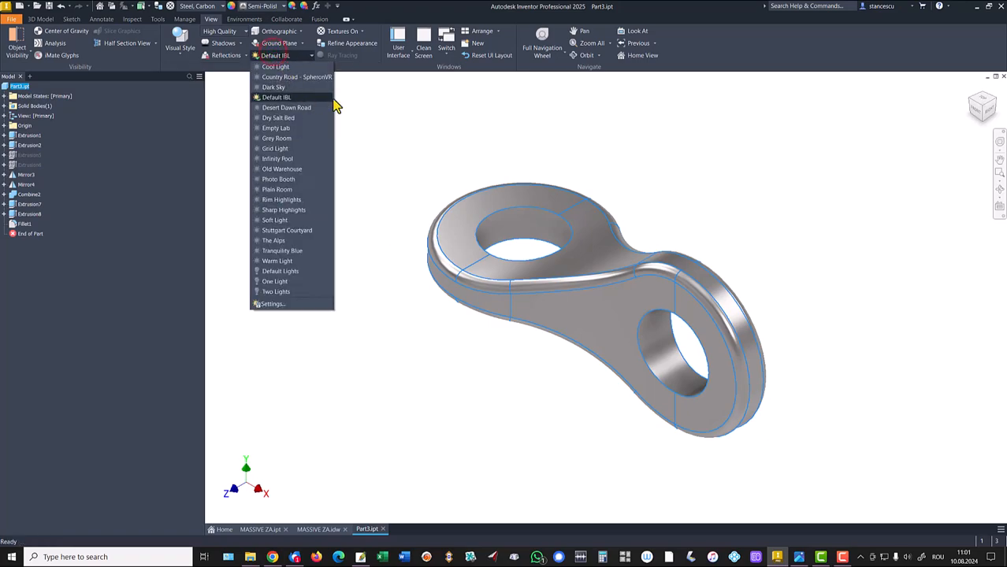
click(291, 273)
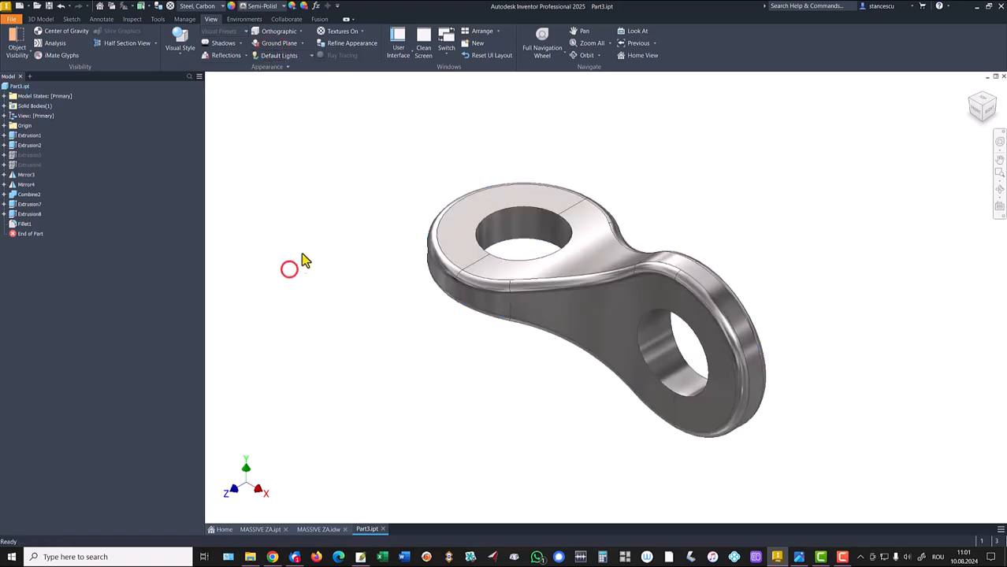
click(329, 173)
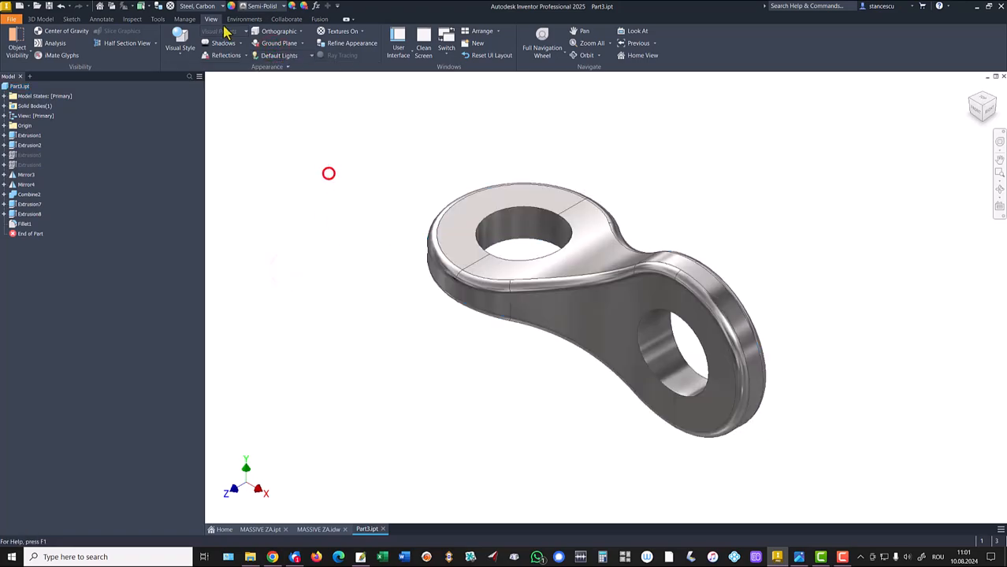
click(176, 48)
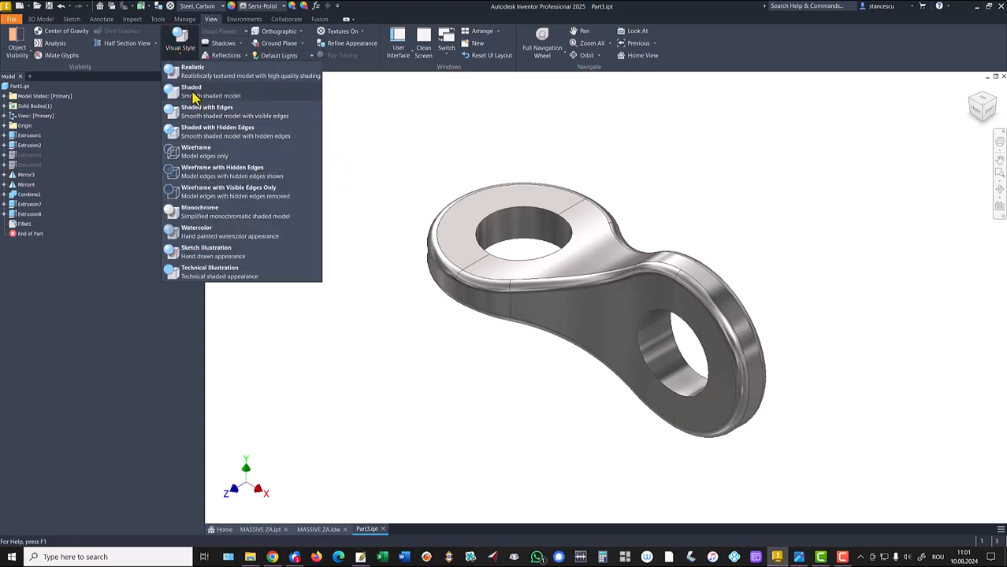
click(192, 92)
click(285, 131)
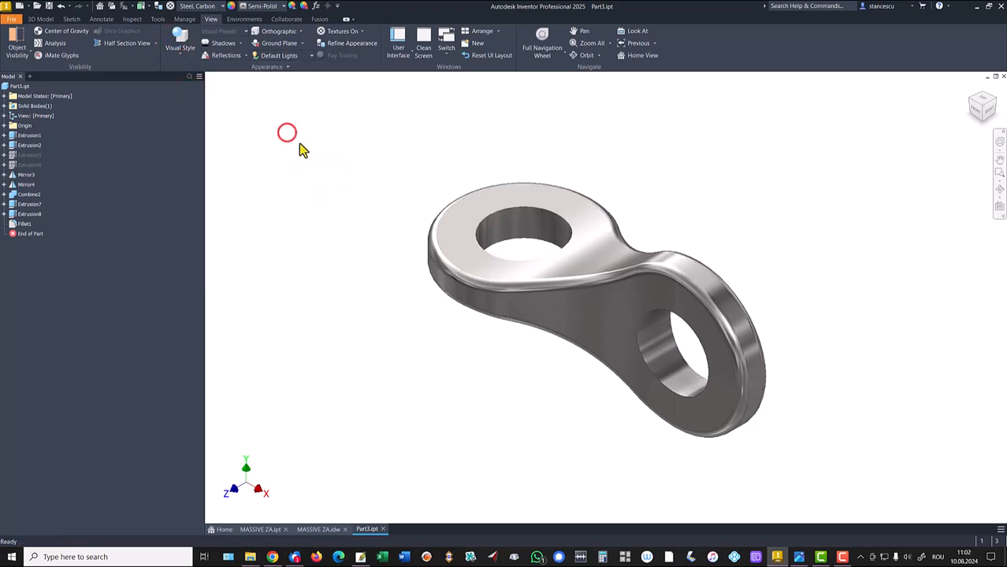
Compare the finished Part3 link with the original MASSIVE ZA part and its drawing, ending on Part3.
click(261, 533)
click(368, 530)
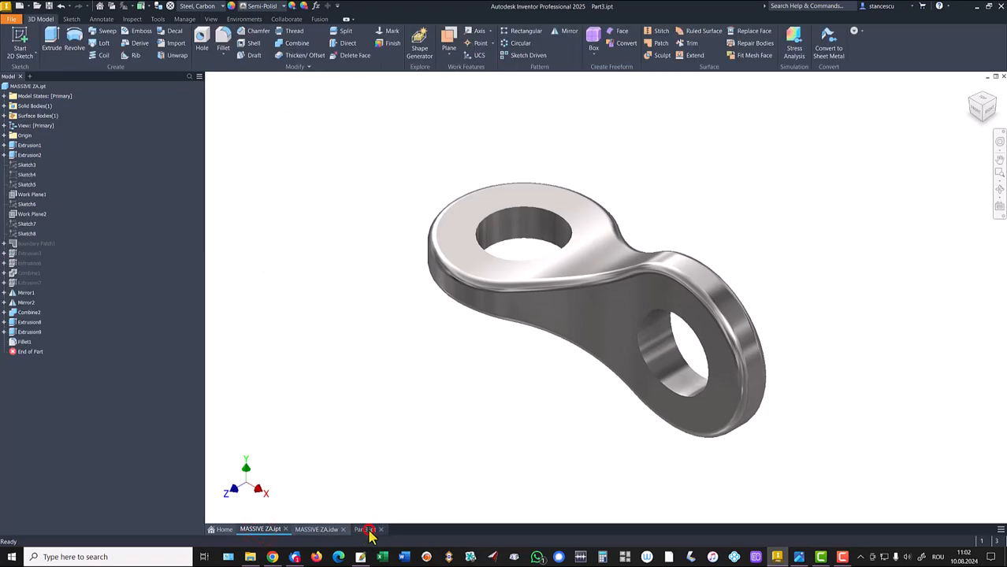
click(303, 530)
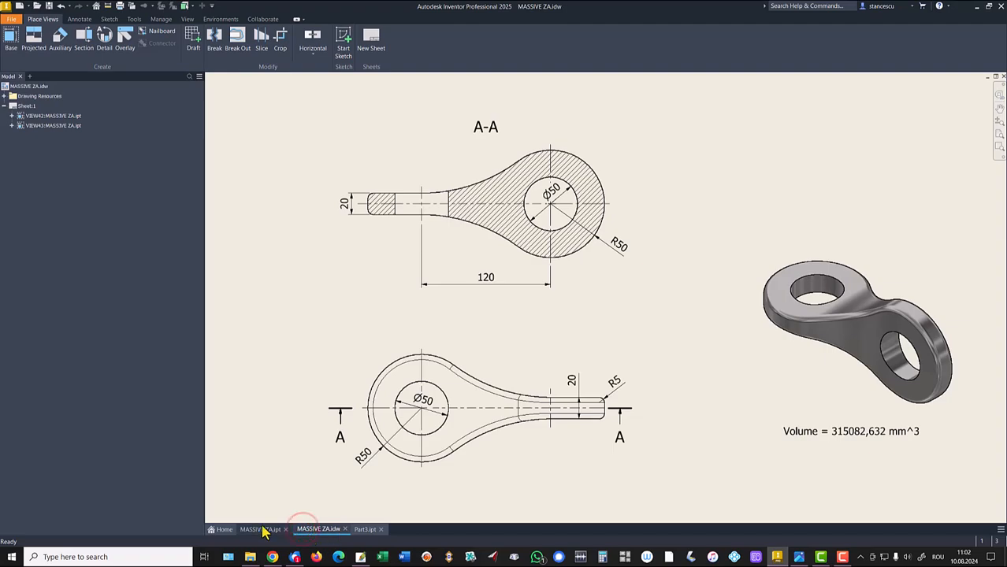
click(260, 529)
click(368, 530)
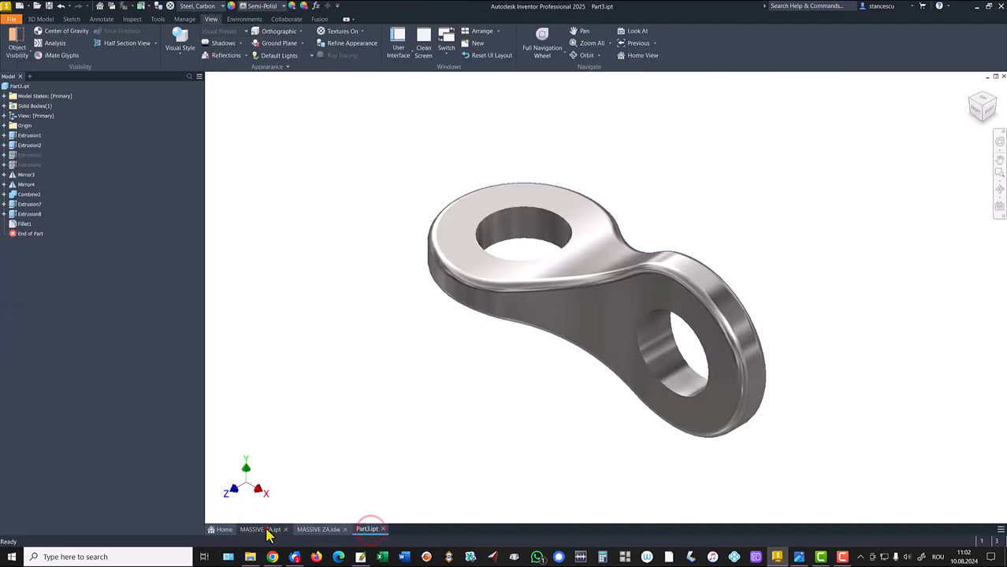
click(267, 530)
click(366, 531)
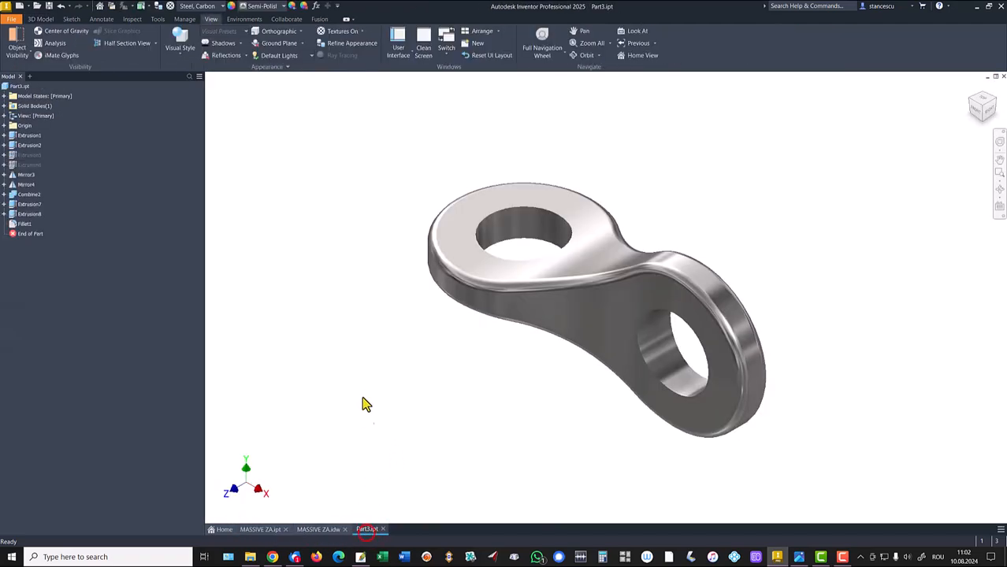